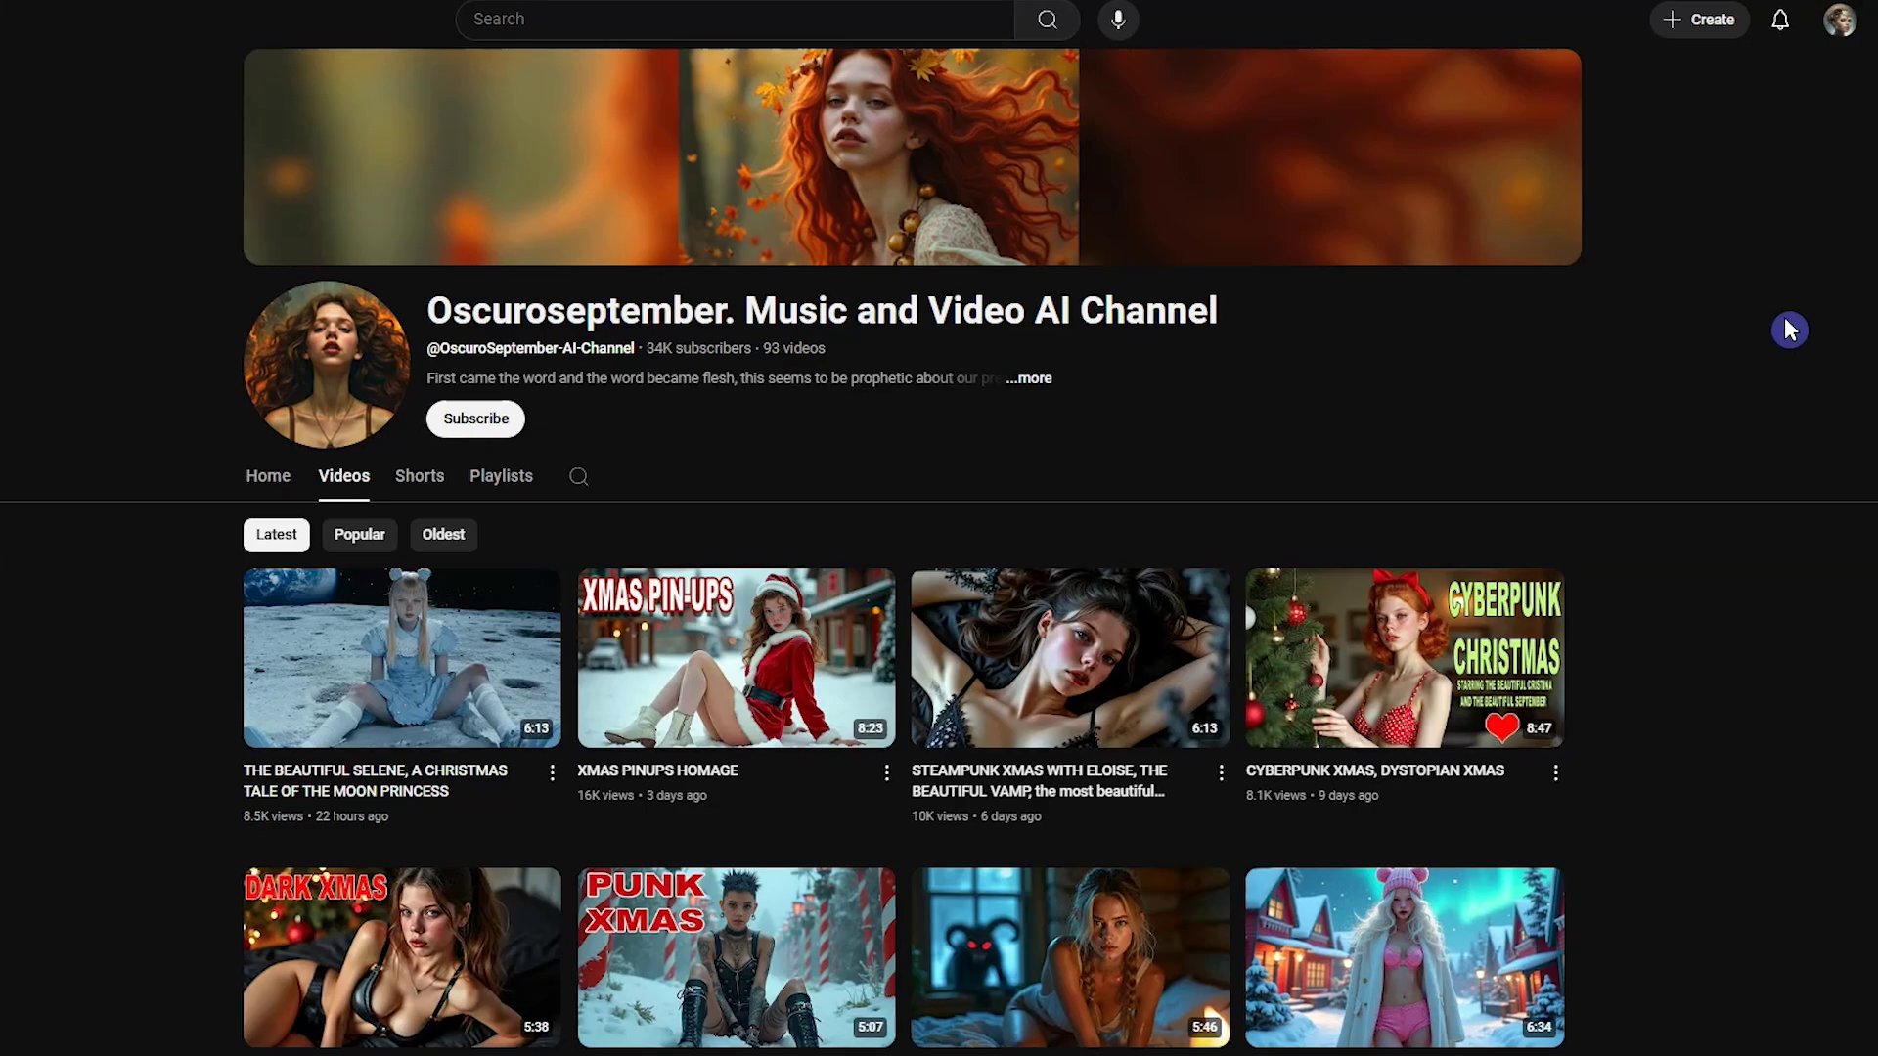
Step: Sort two AI music channels' videos by Popular and scroll through the most-viewed uploads
click(298, 296)
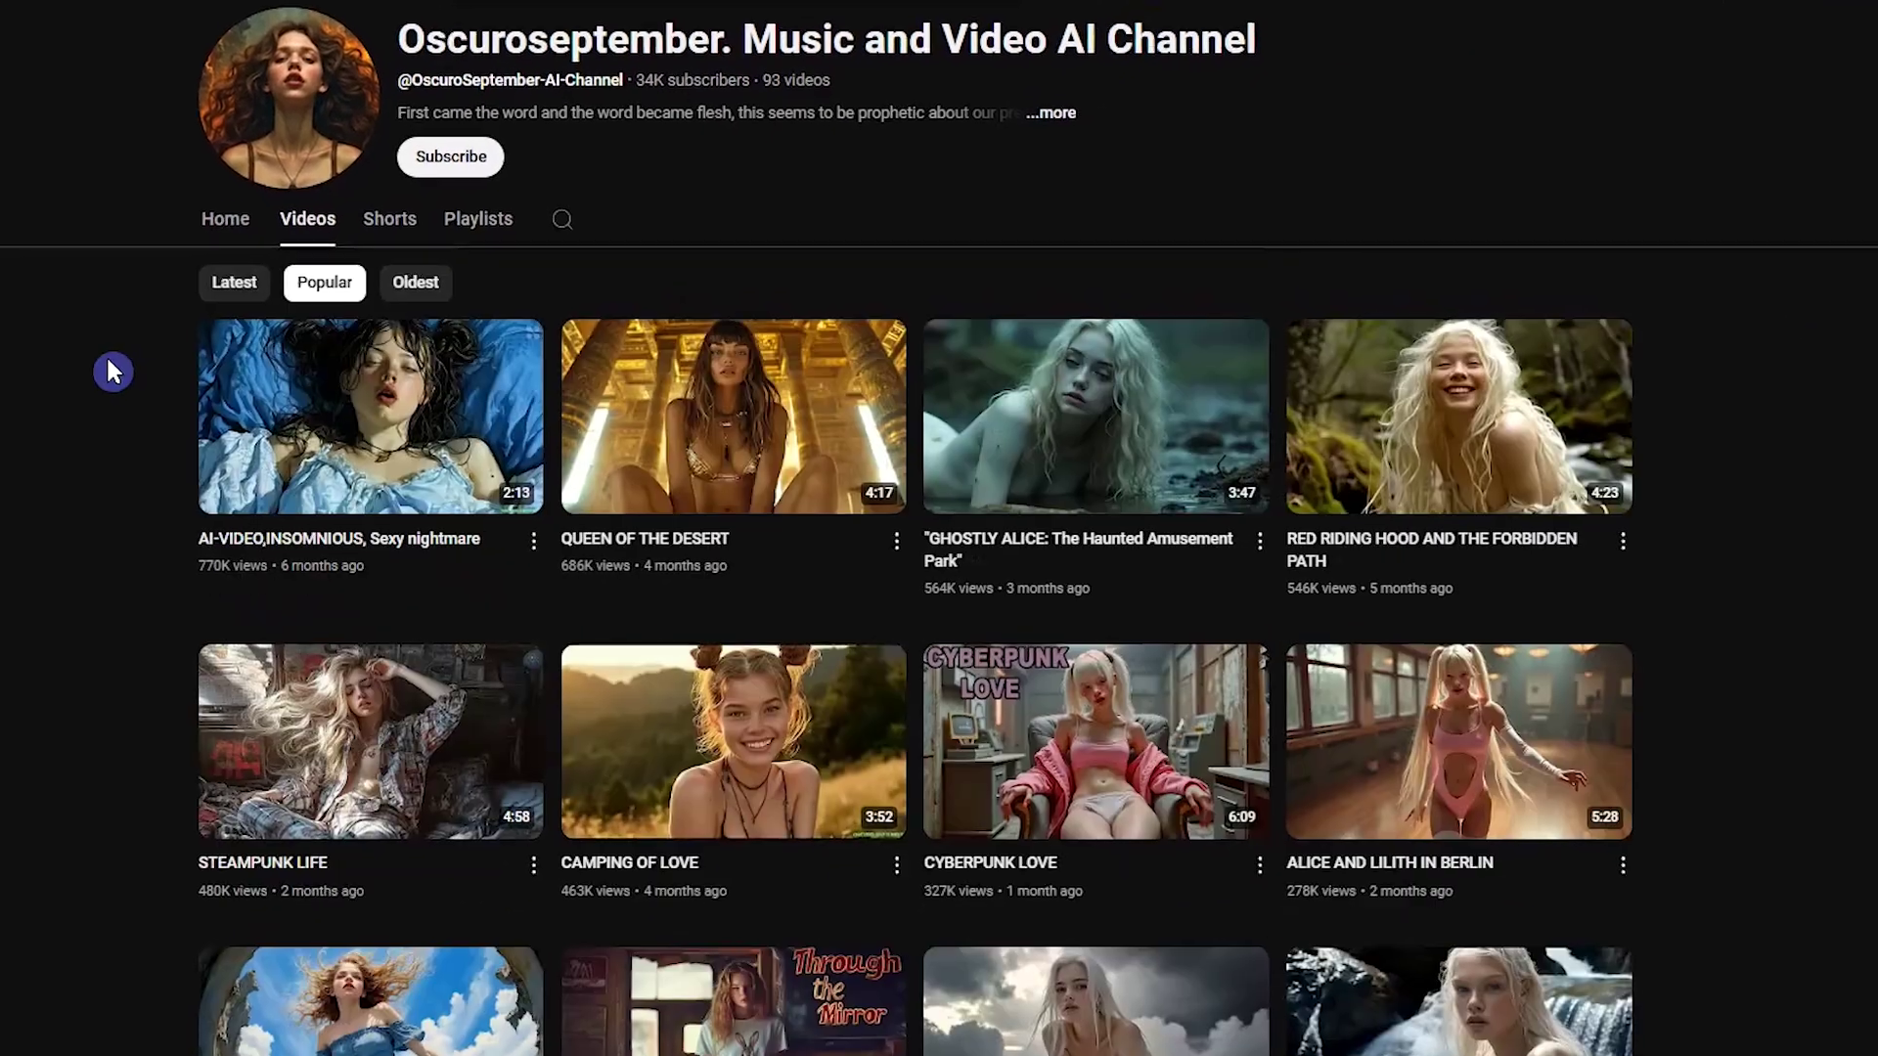
scroll(86, 349, down, 4)
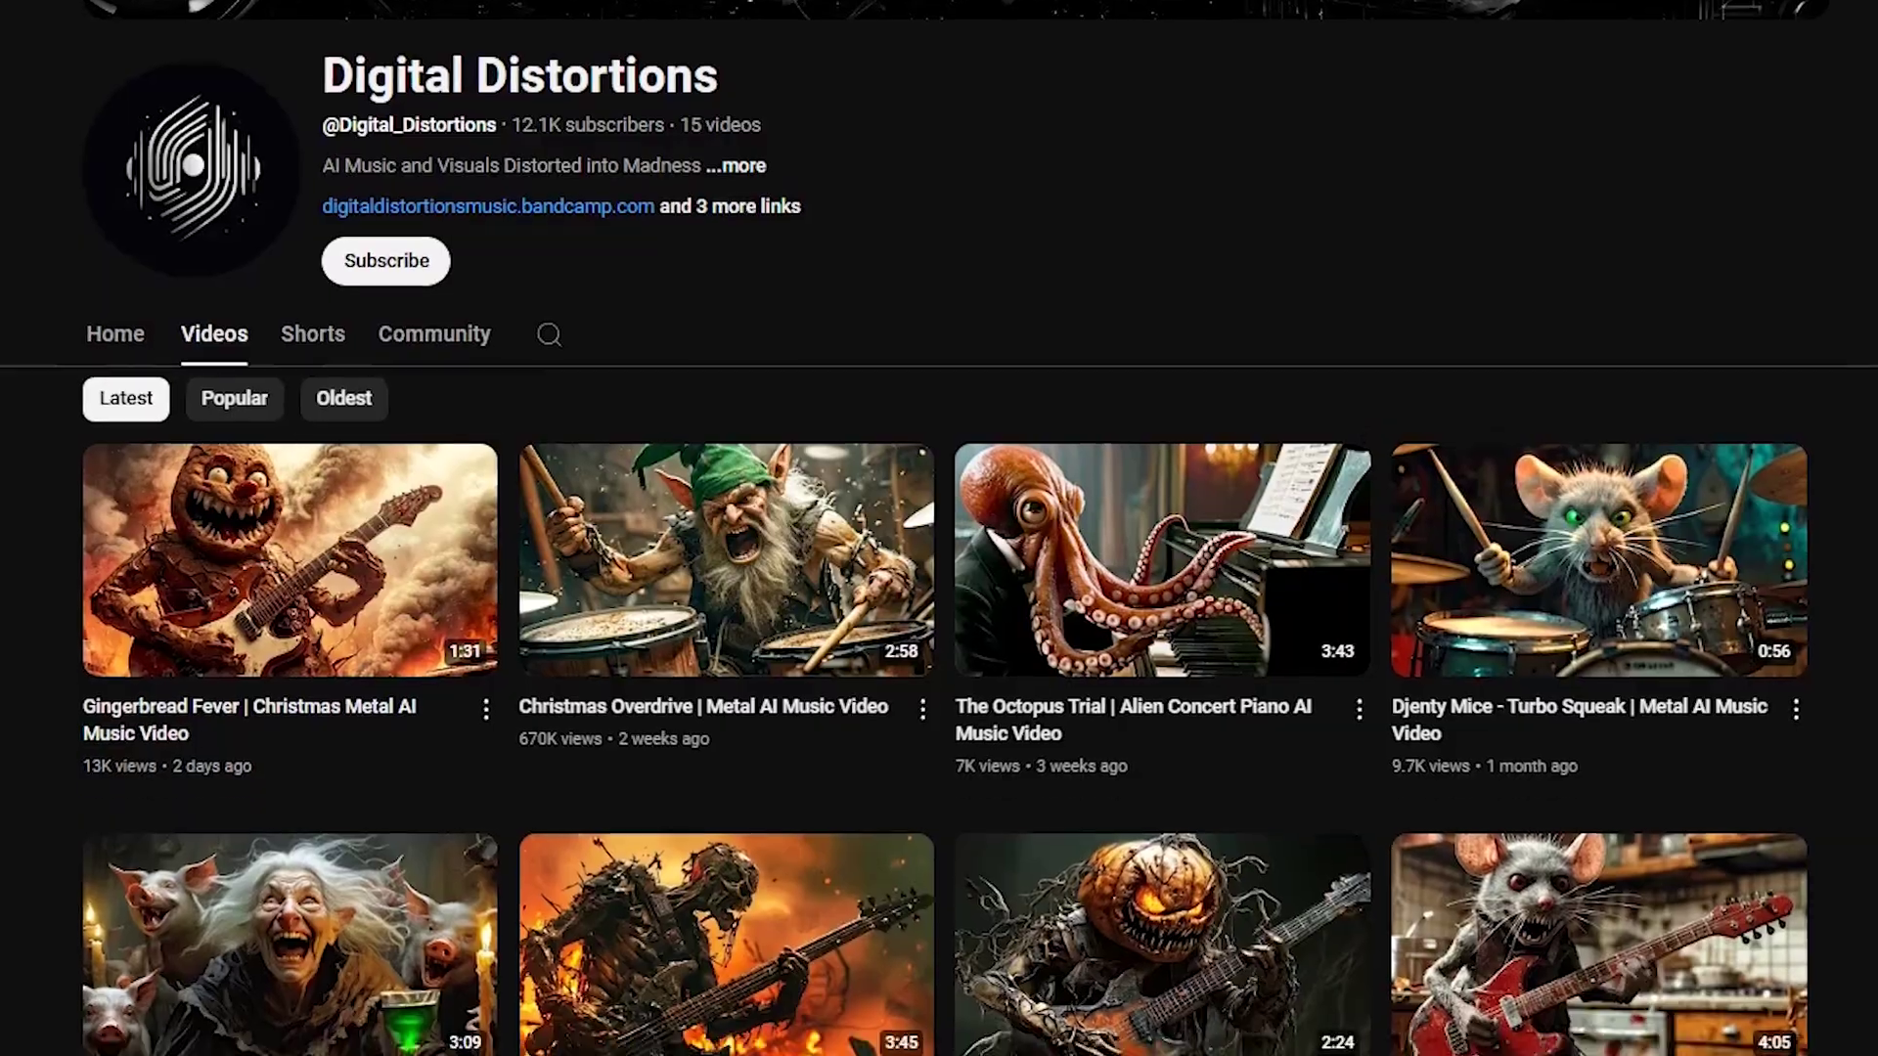
scroll(293, 126, down, 3)
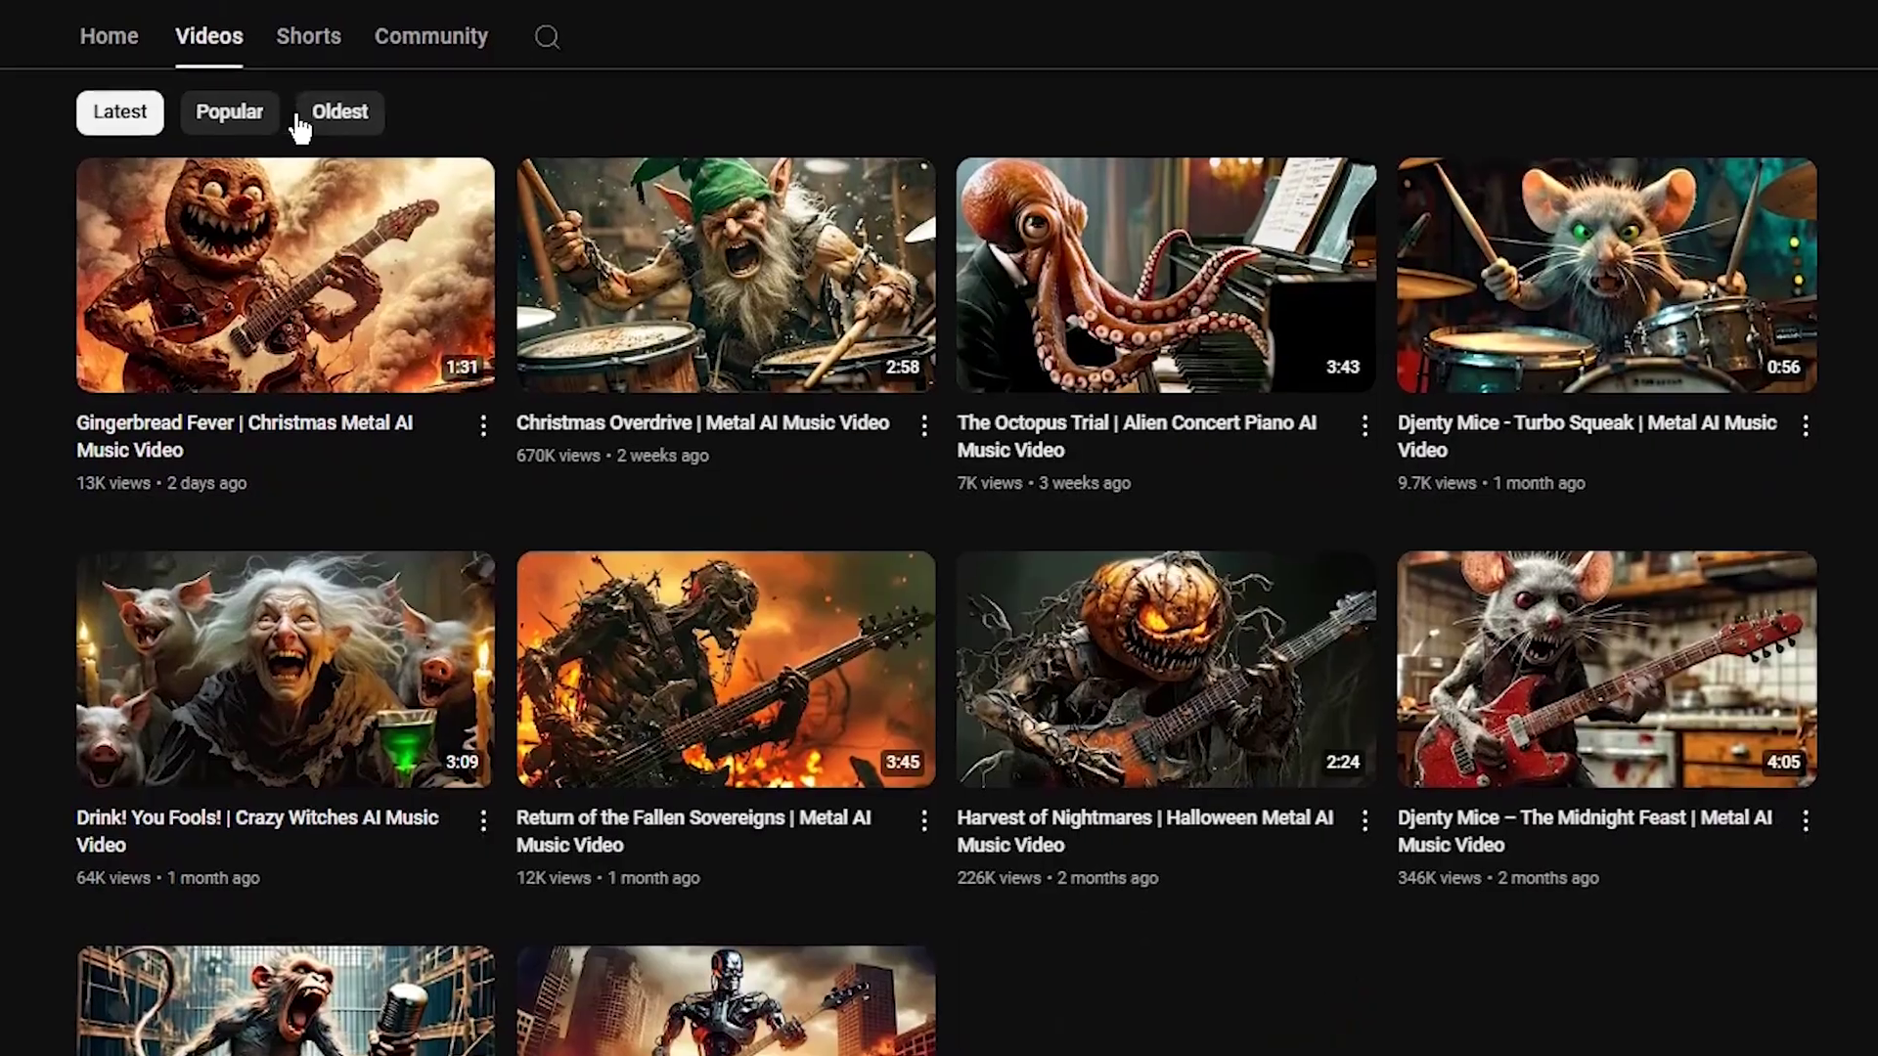
click(235, 110)
scroll(8, 244, down, 1)
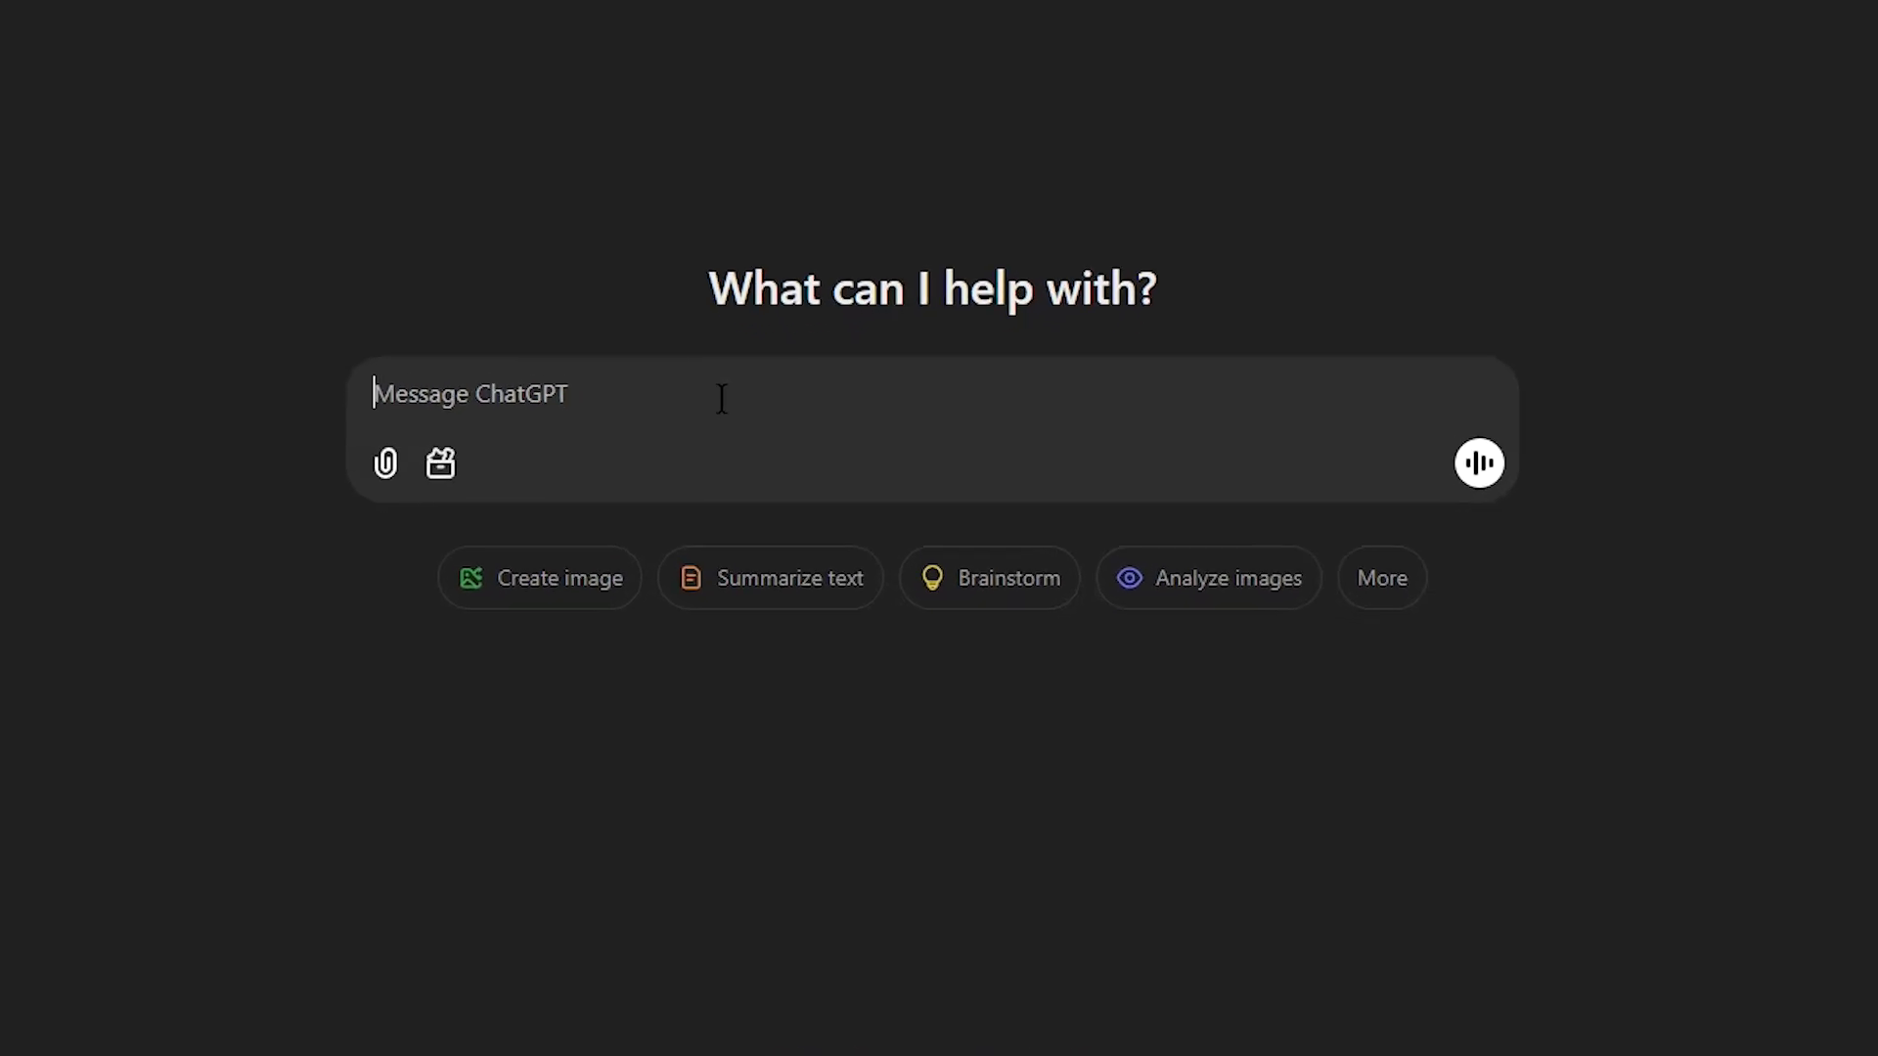
Step: Paste the request for title, tags and two-minute underworld Christmas hard rock lyrics, then read the reply
text(I'm a YouTuber and I want to create a rock music video for YouTube using AI tools and with the theme of Christmas in the underworld. First, give me the appropriate title and tags for this type of music. Then give me the lyrics for 2-minutes of epic hard rock music. Note that the song should be about Christmas in the underworld and have a happy and exciting theme.)
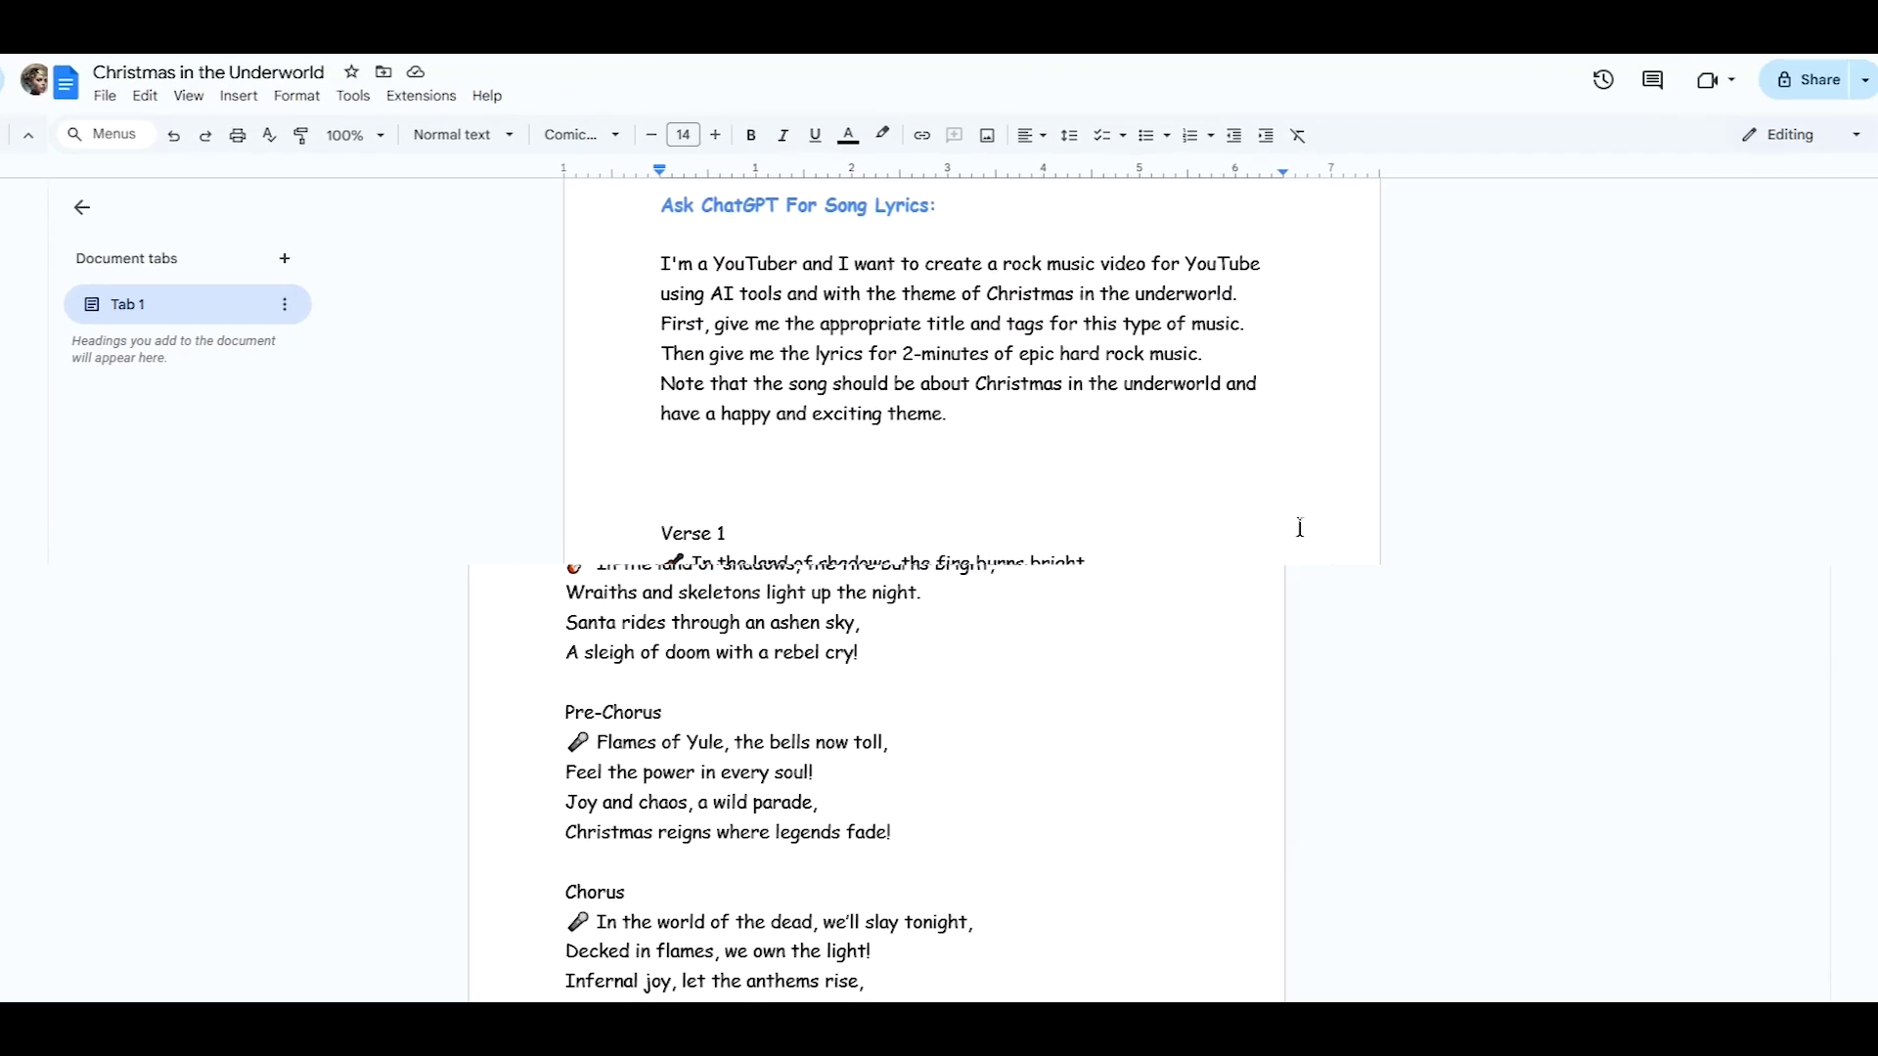
scroll(1424, 528, down, 10)
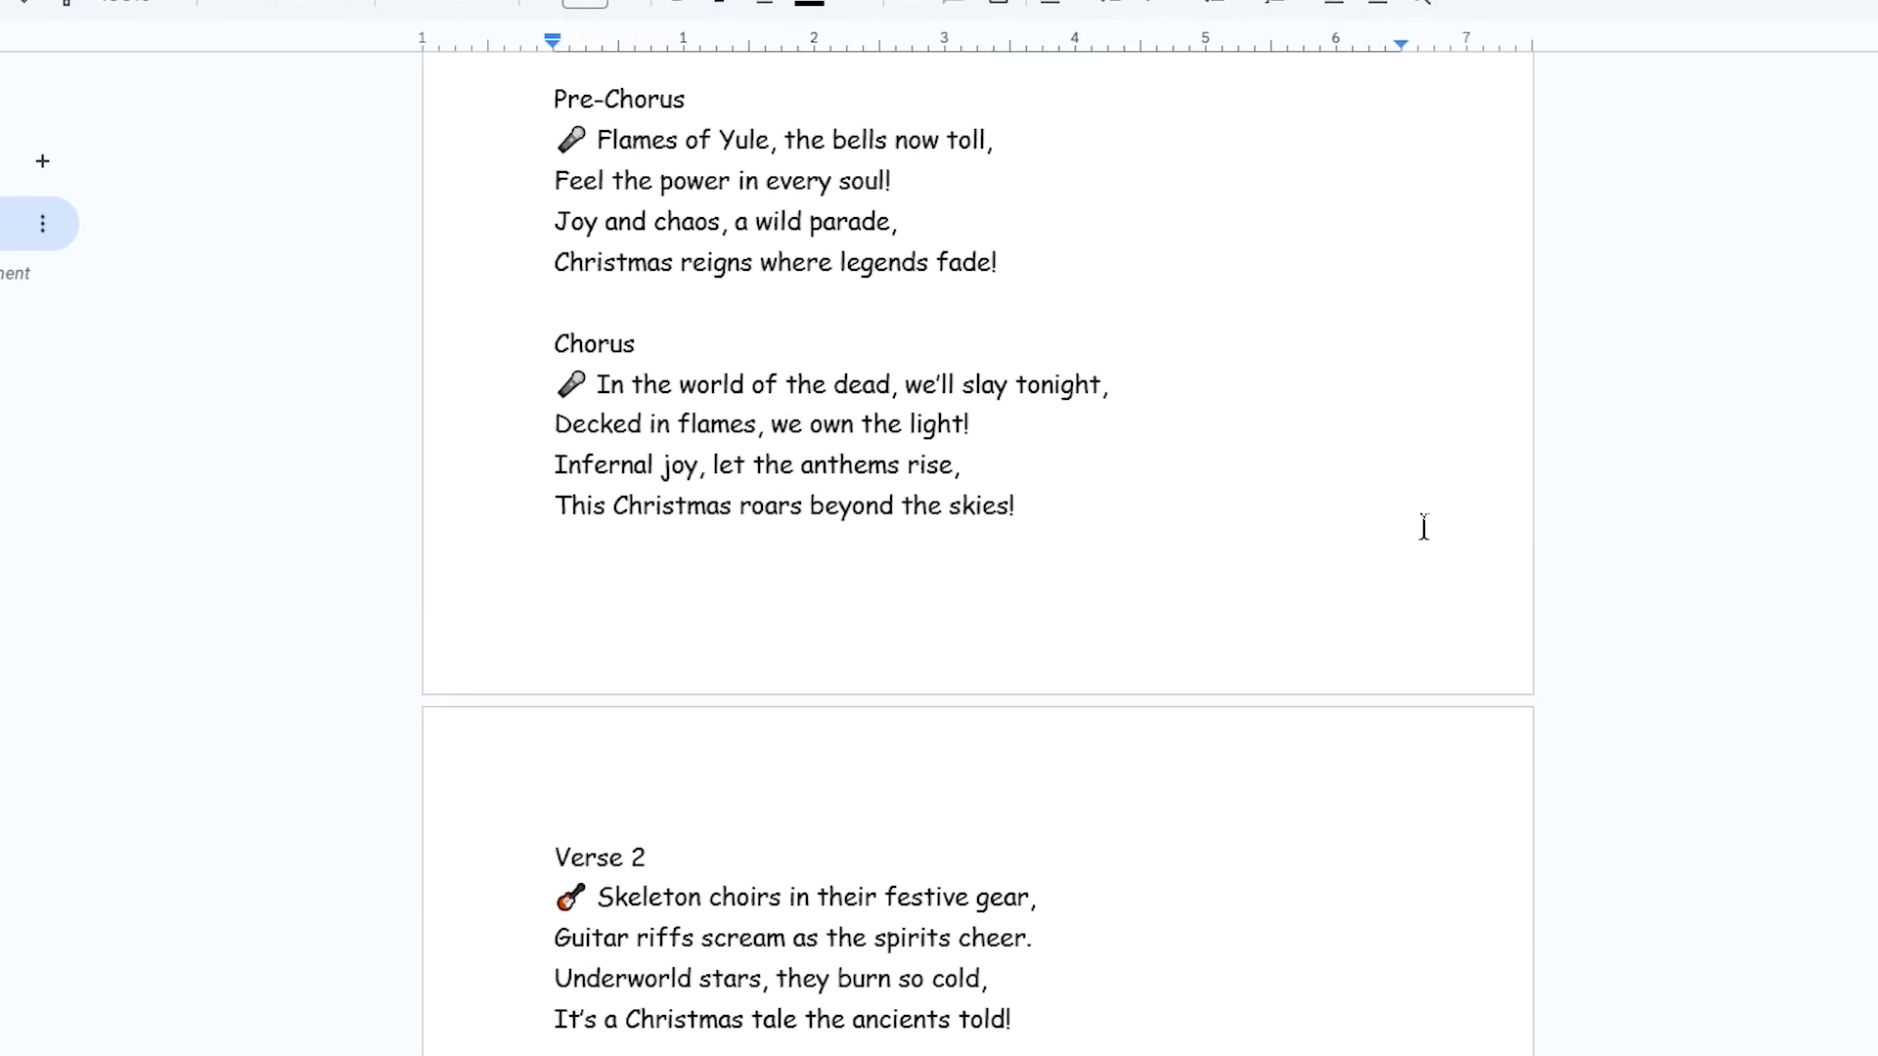
scroll(1424, 528, down, 3)
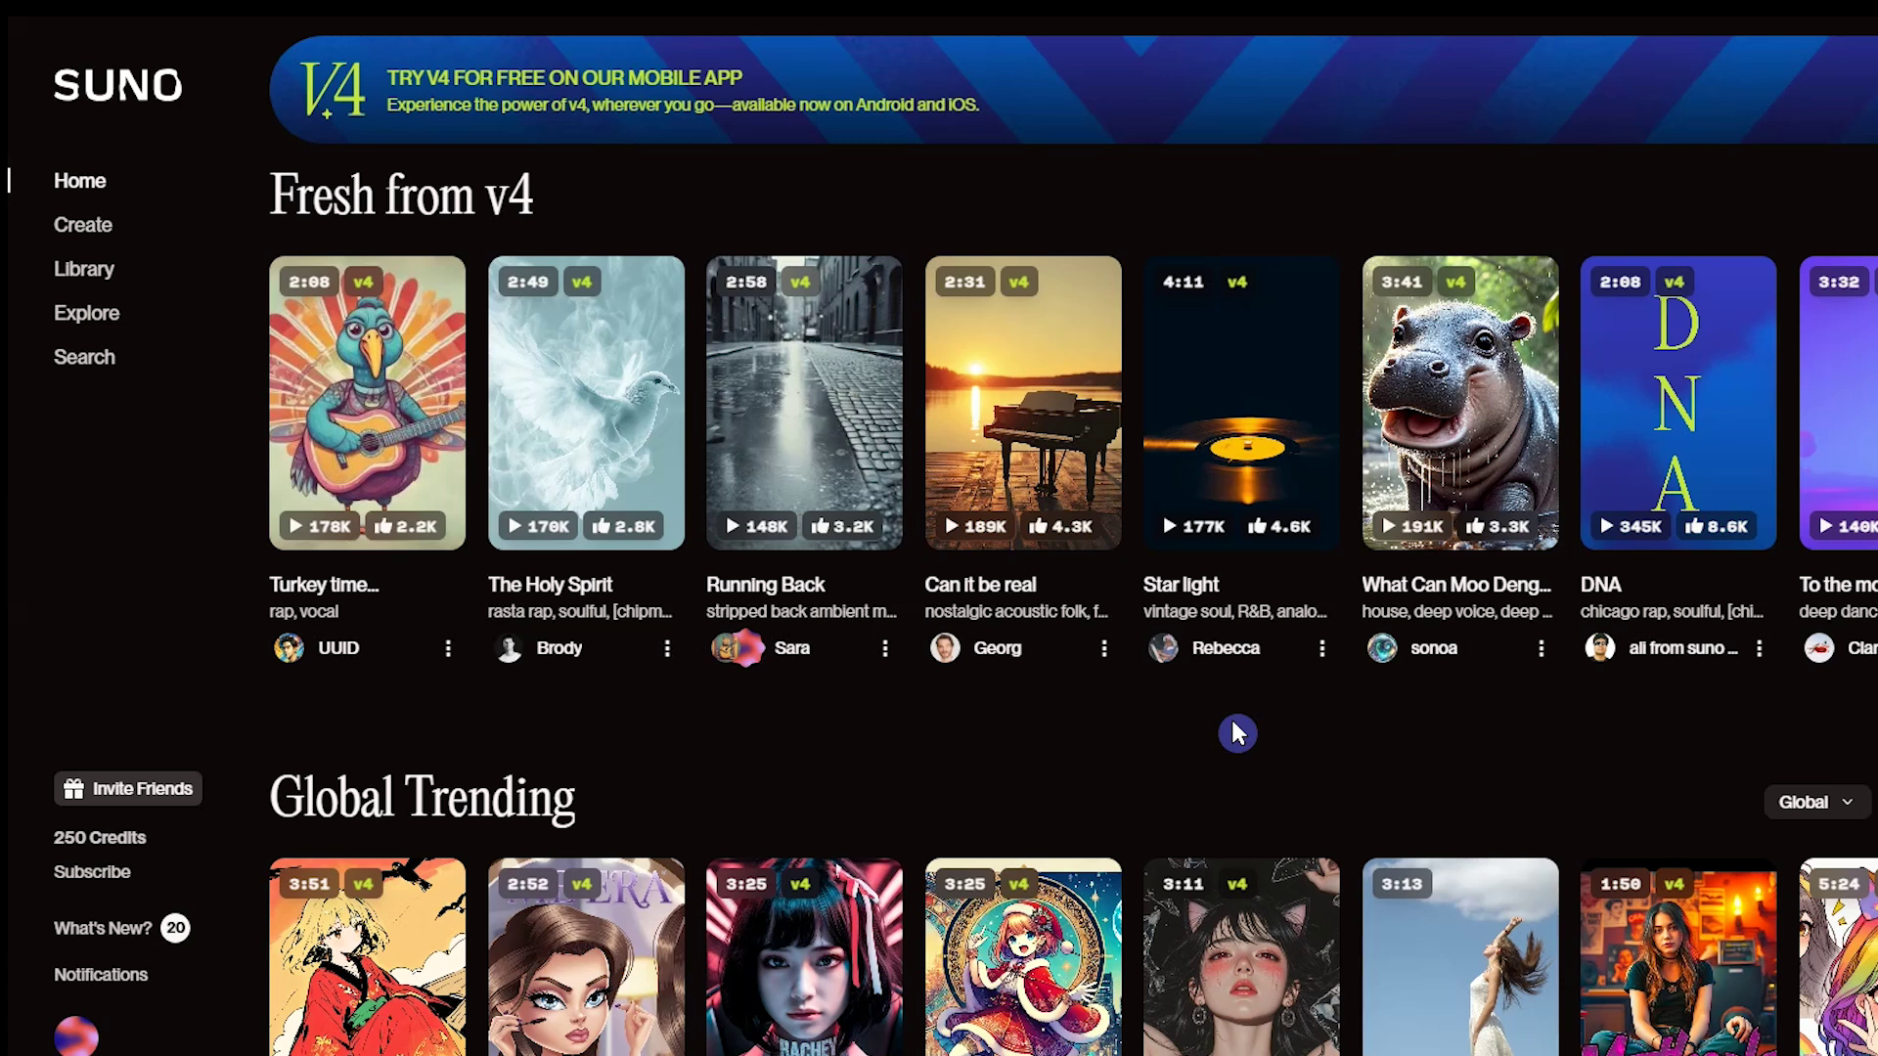
Step: Switch Suno's Create page to Custom and paste in the lyrics and hard rock style tags
click(96, 233)
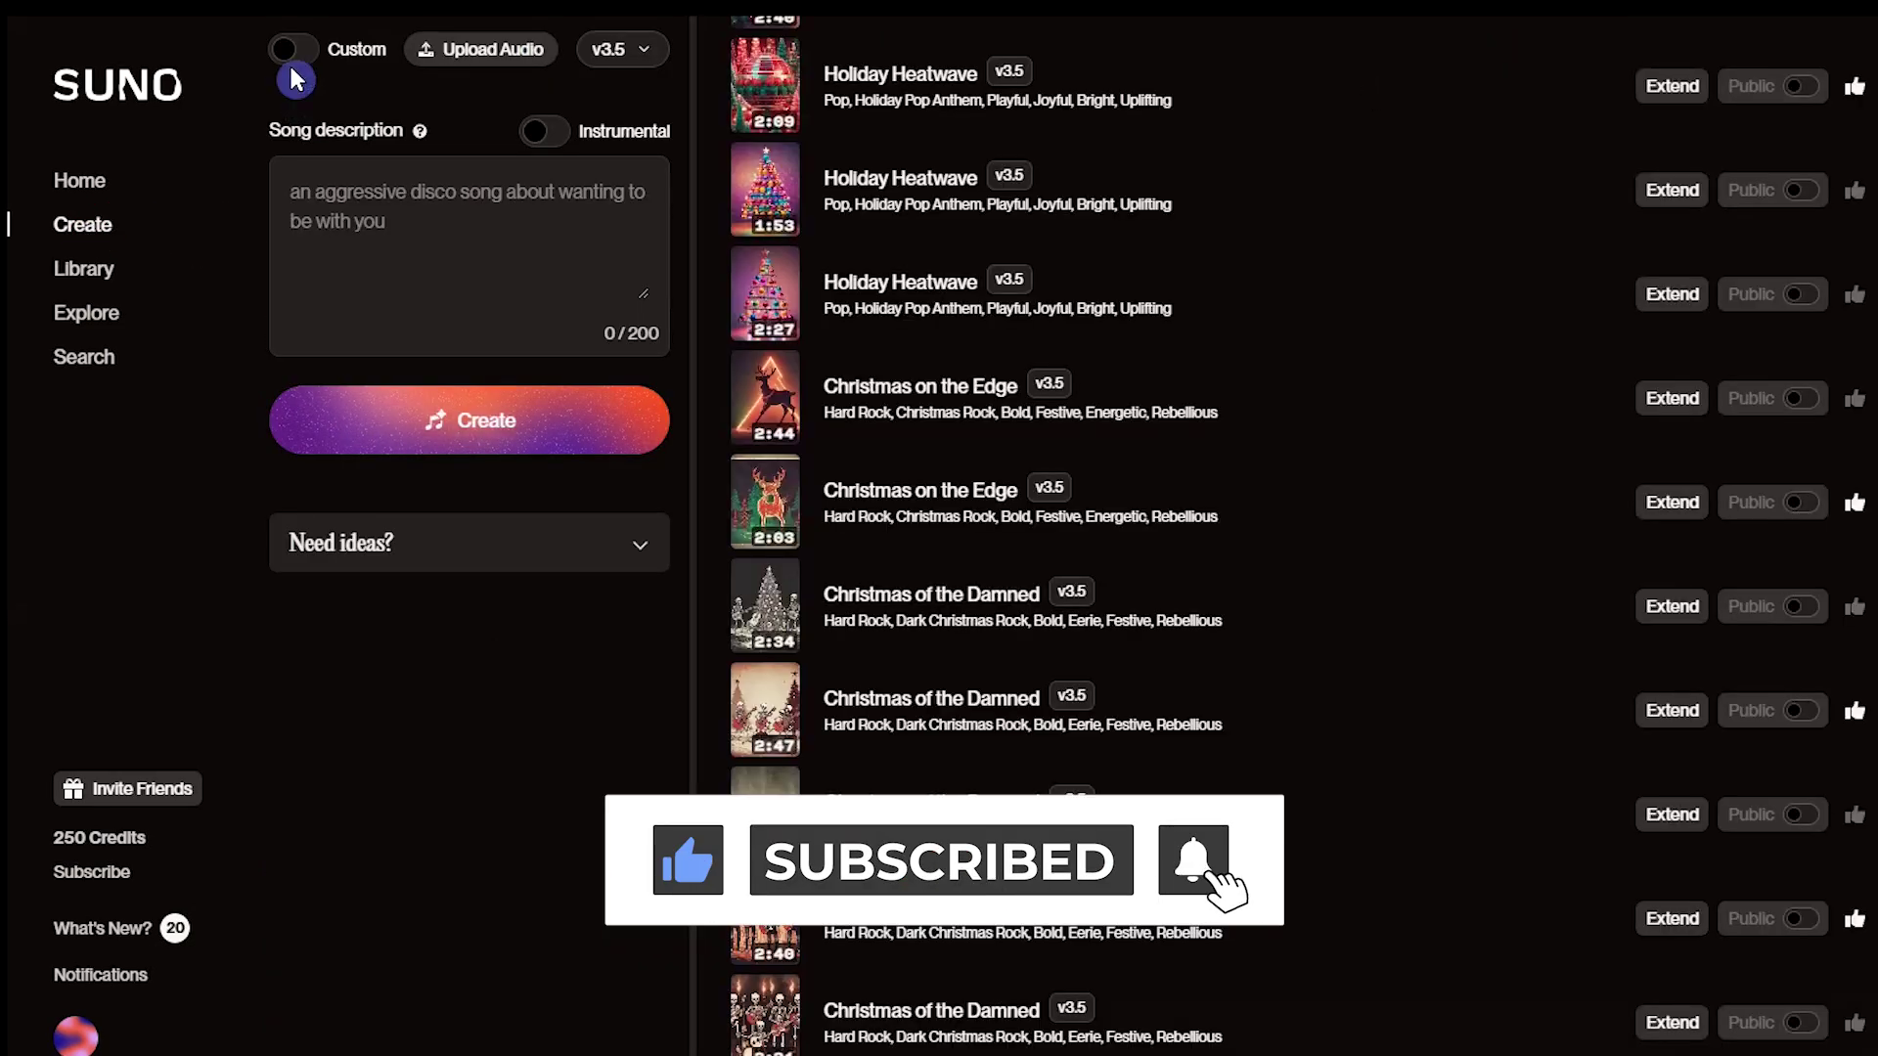
click(286, 49)
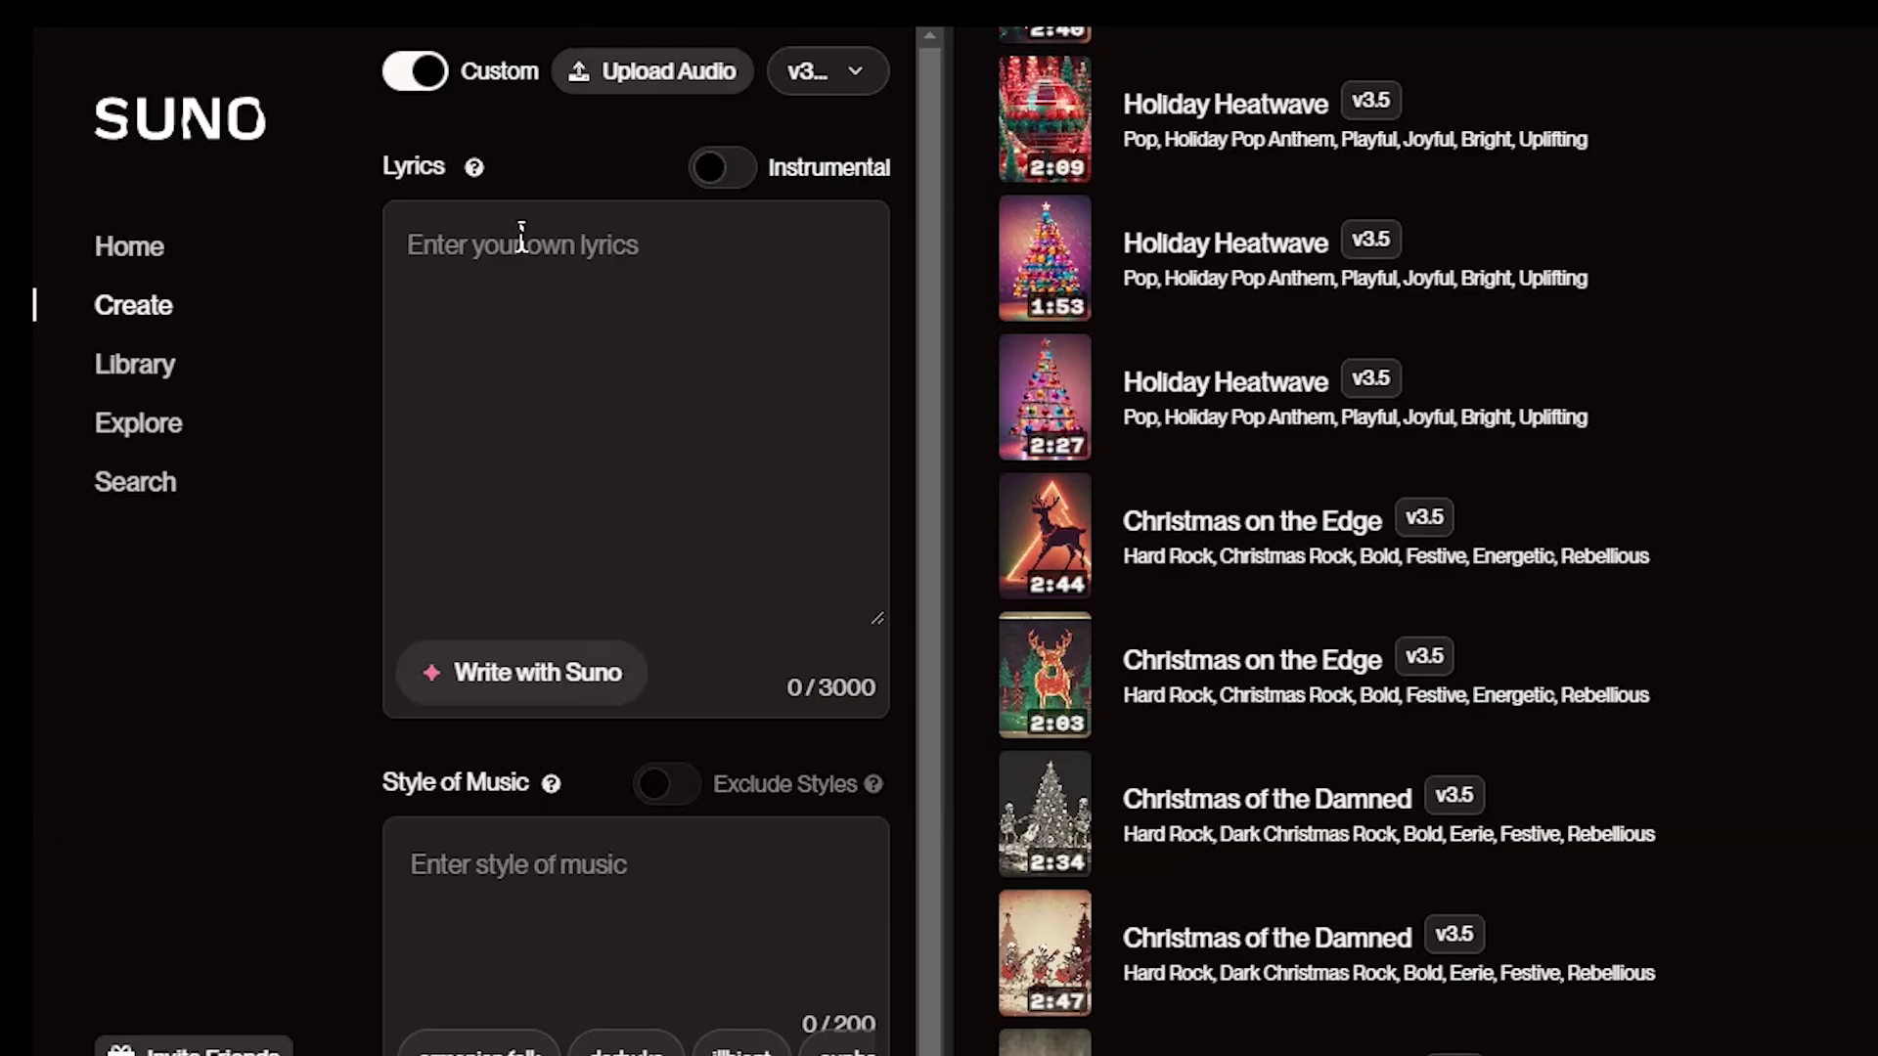
click(503, 245)
key(ctrl+v)
click(515, 835)
key(ctrl+v)
Step: Add the title 'Christmas in the Underworld' and start generating the song
drag(530, 991, 872, 991)
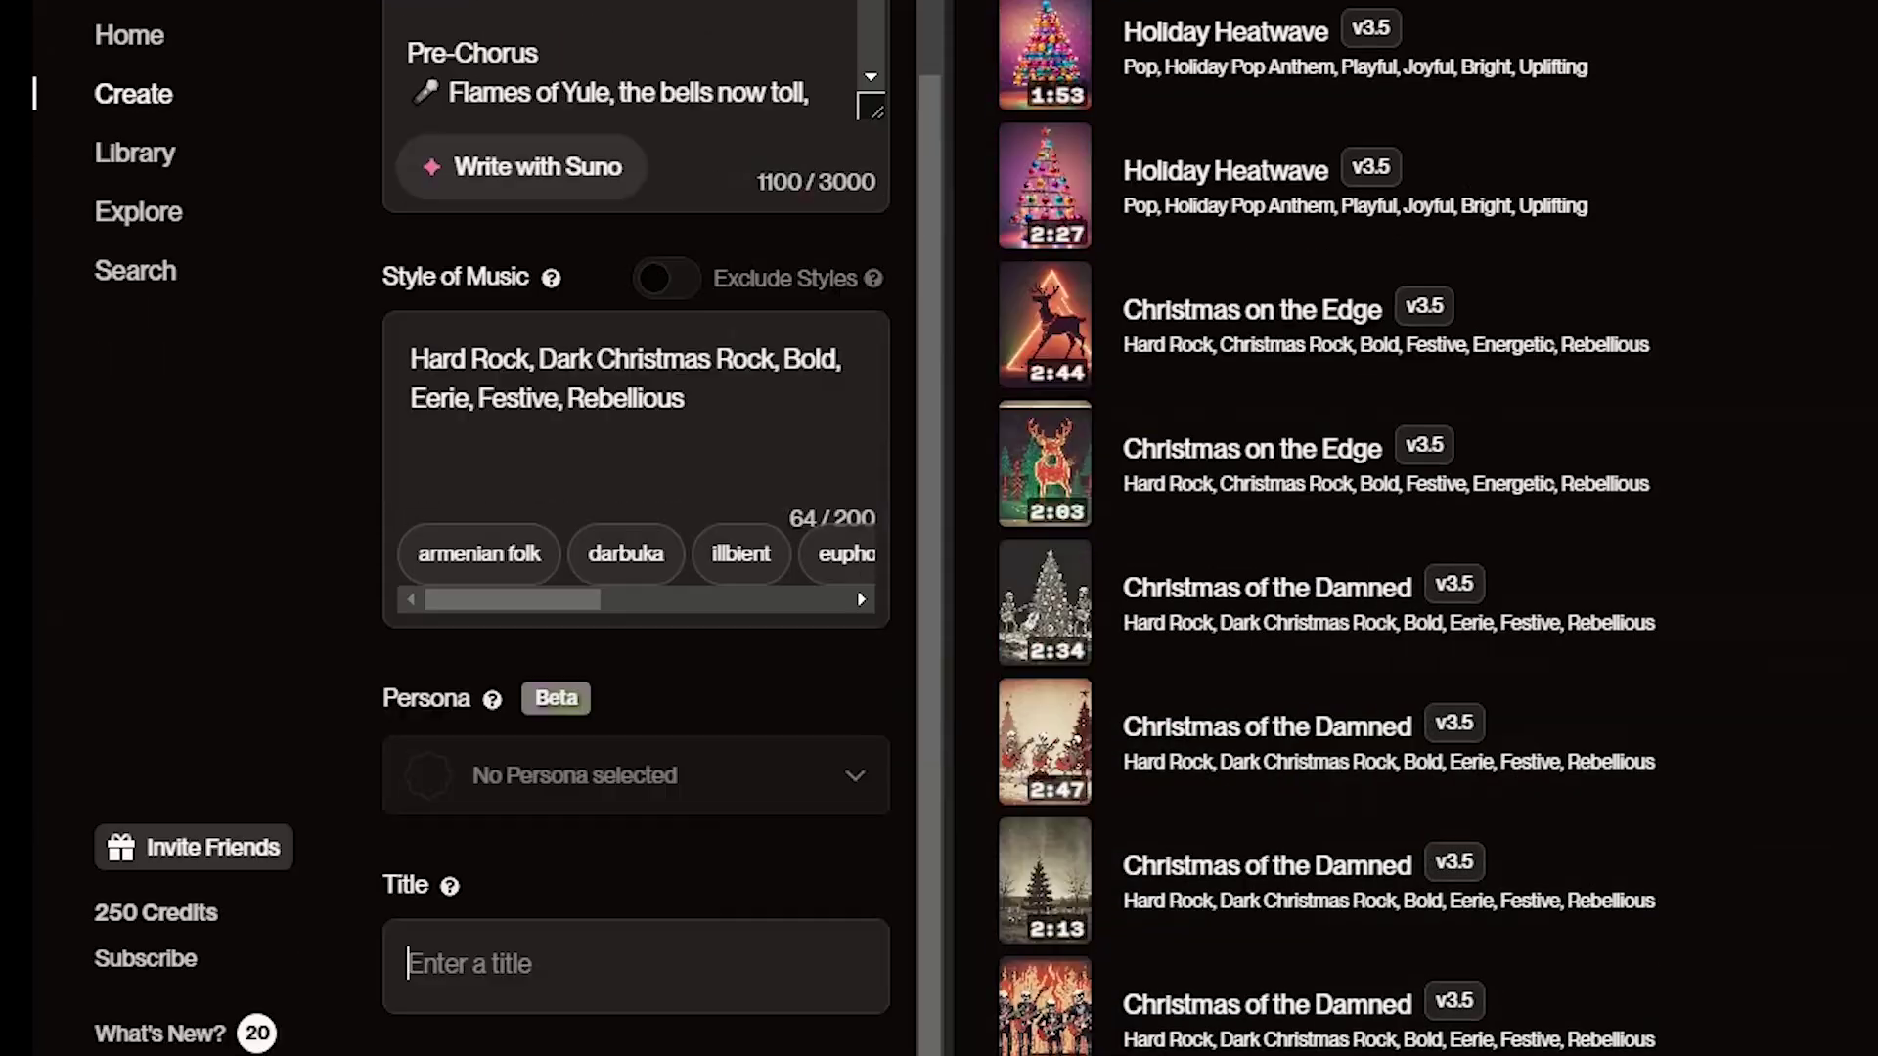
click(599, 963)
key(ctrl+v)
click(773, 761)
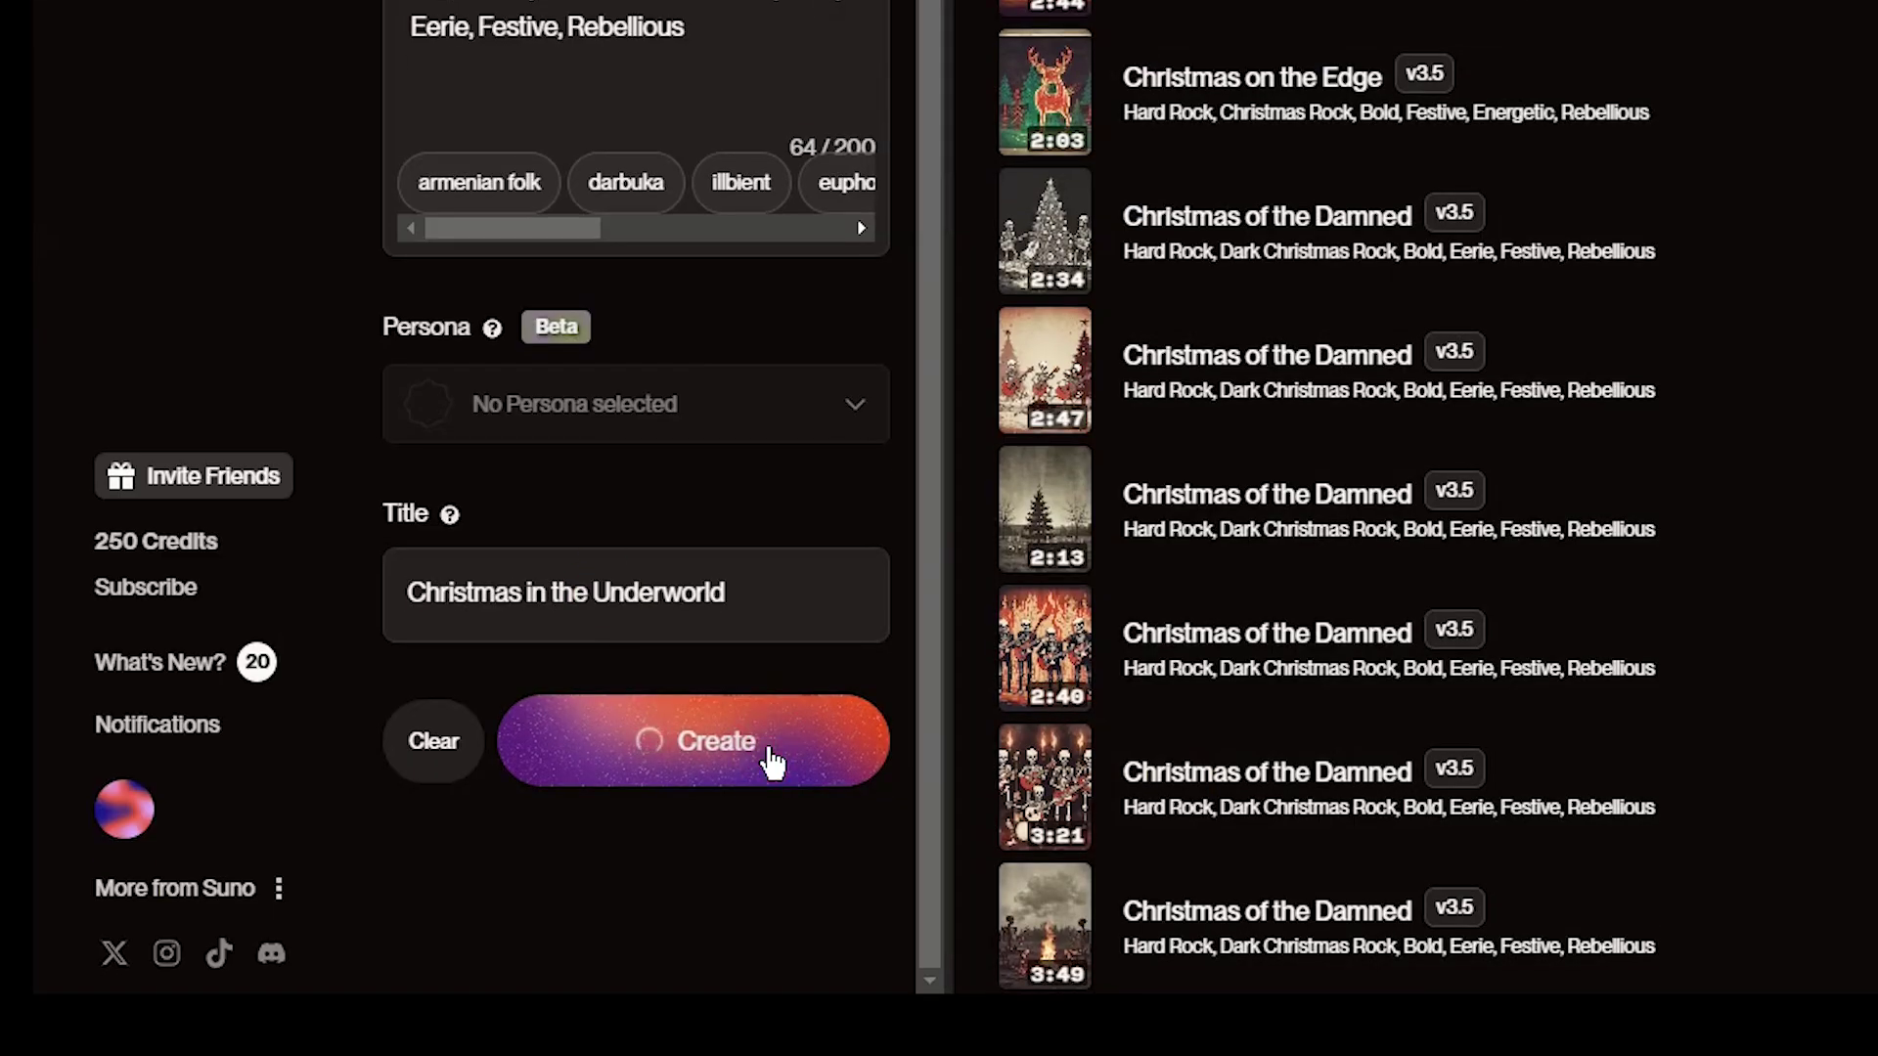
Step: Review the generated song's music style description, then go to Krea's Flux generator
scroll(1467, 685, down, 3)
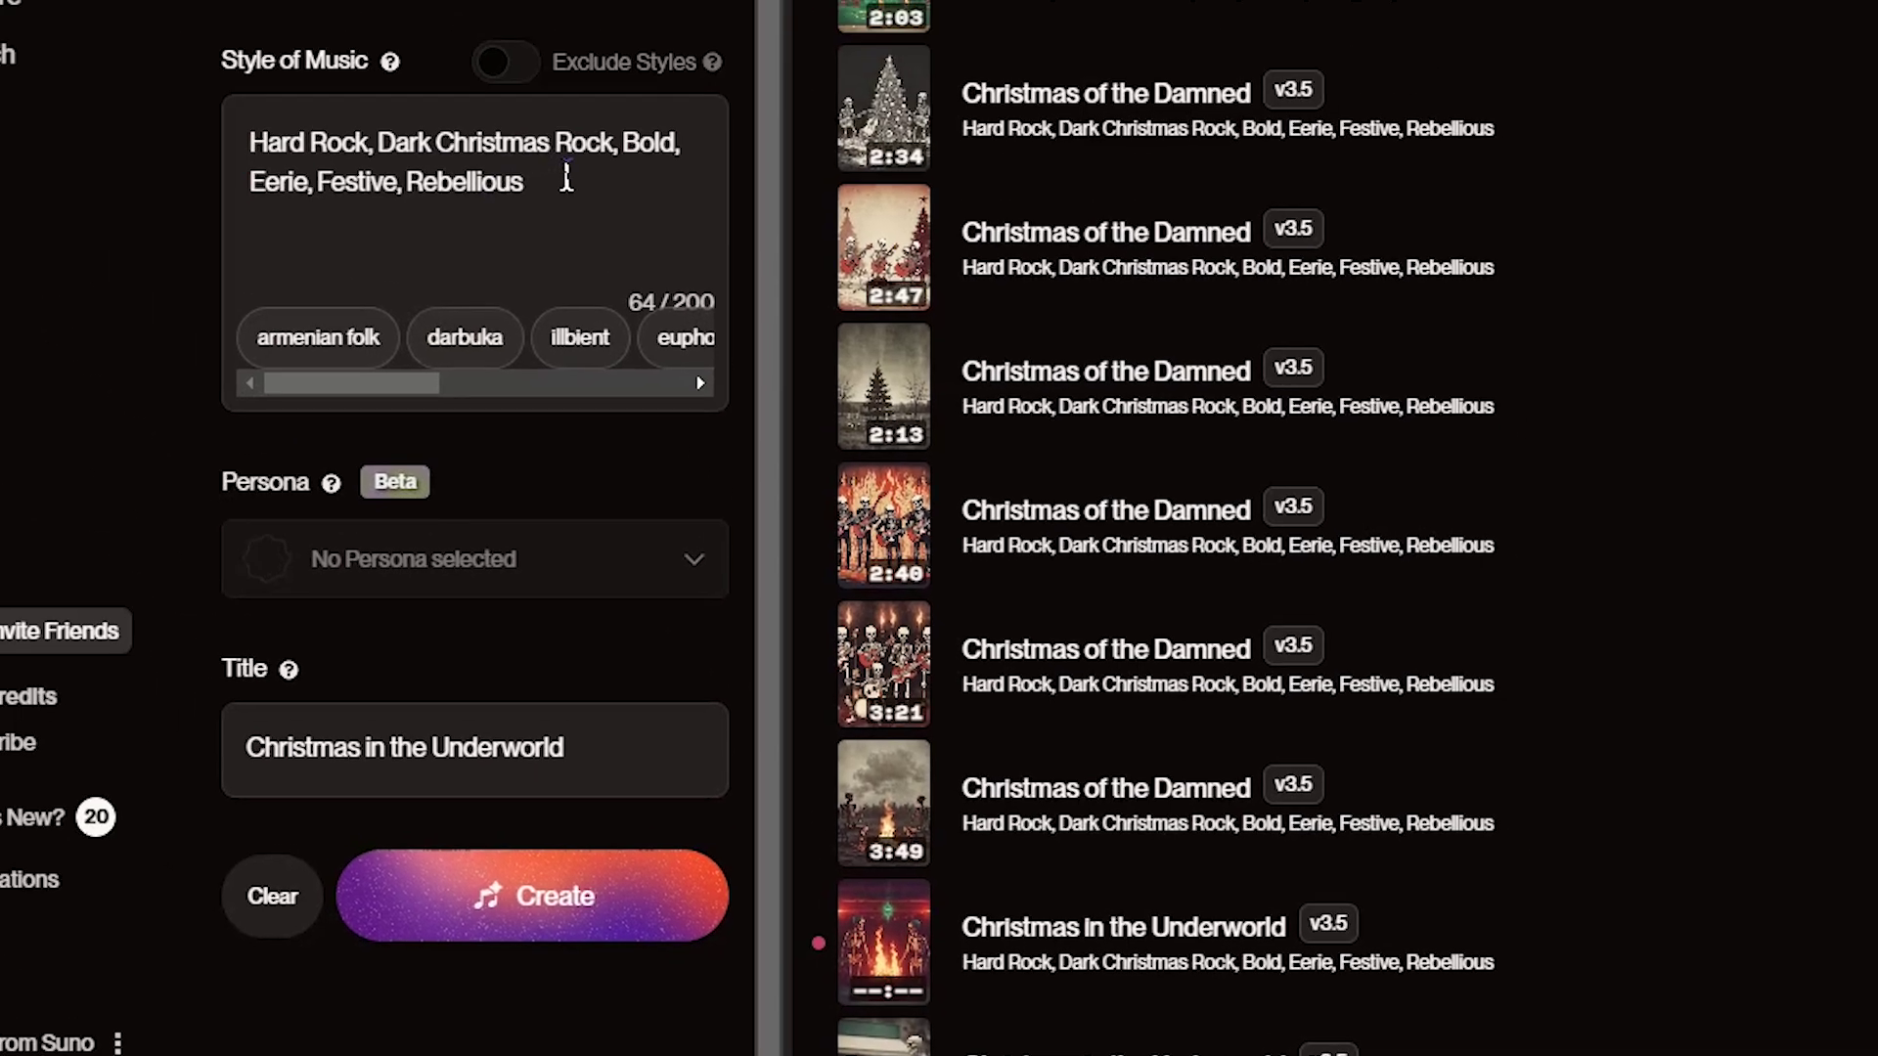
drag(624, 278, 347, 237)
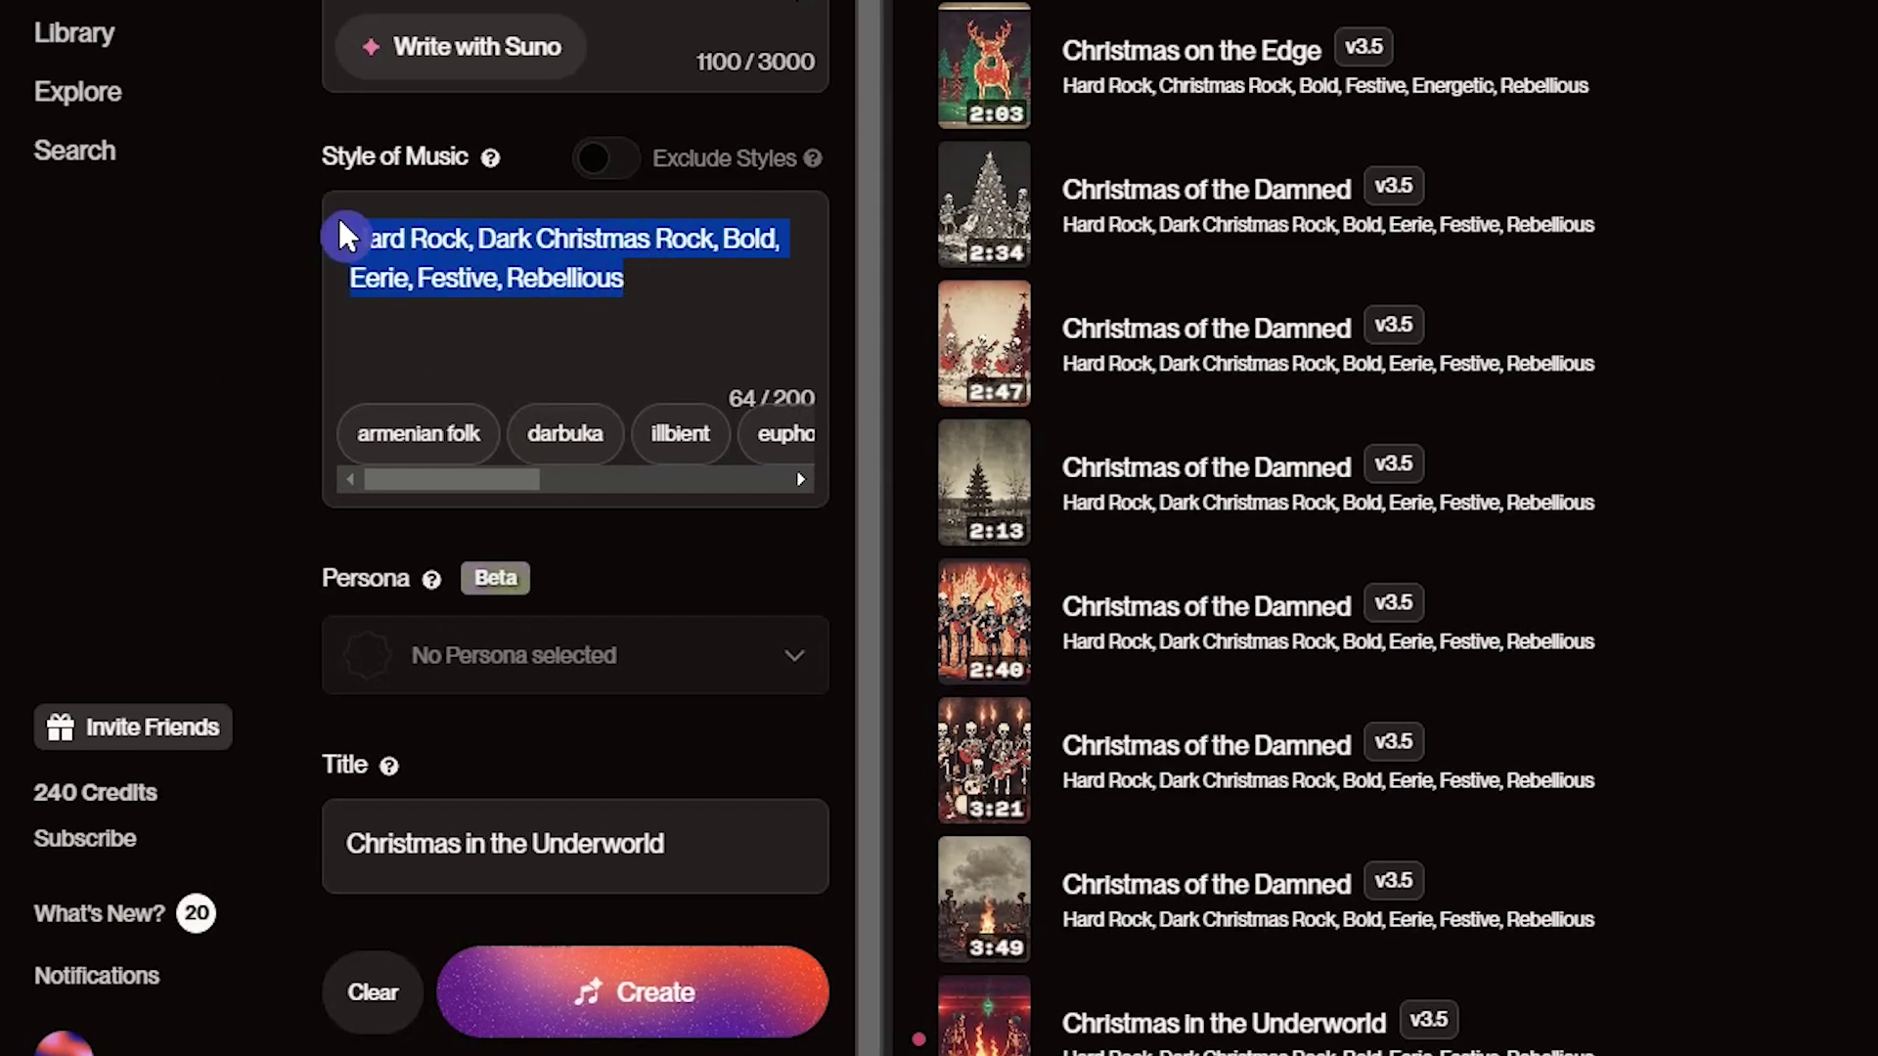
click(691, 278)
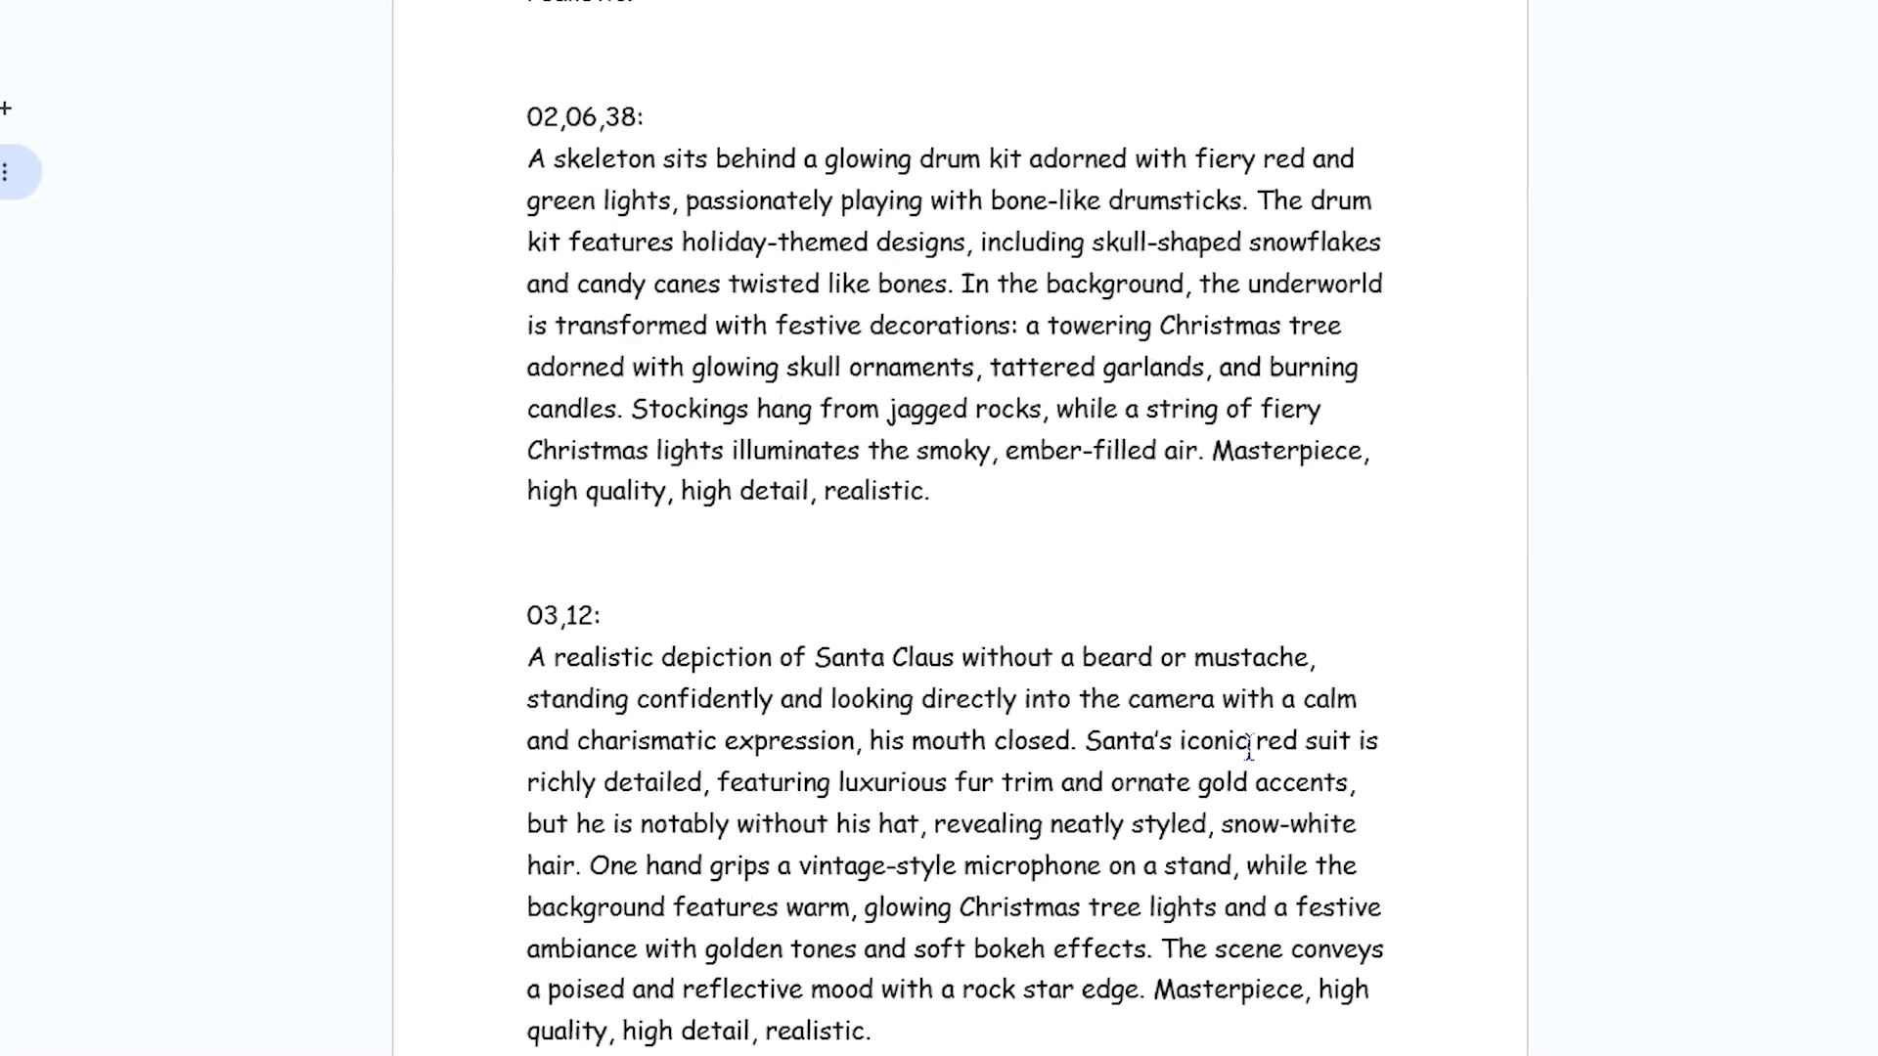
scroll(1251, 676, down, 10)
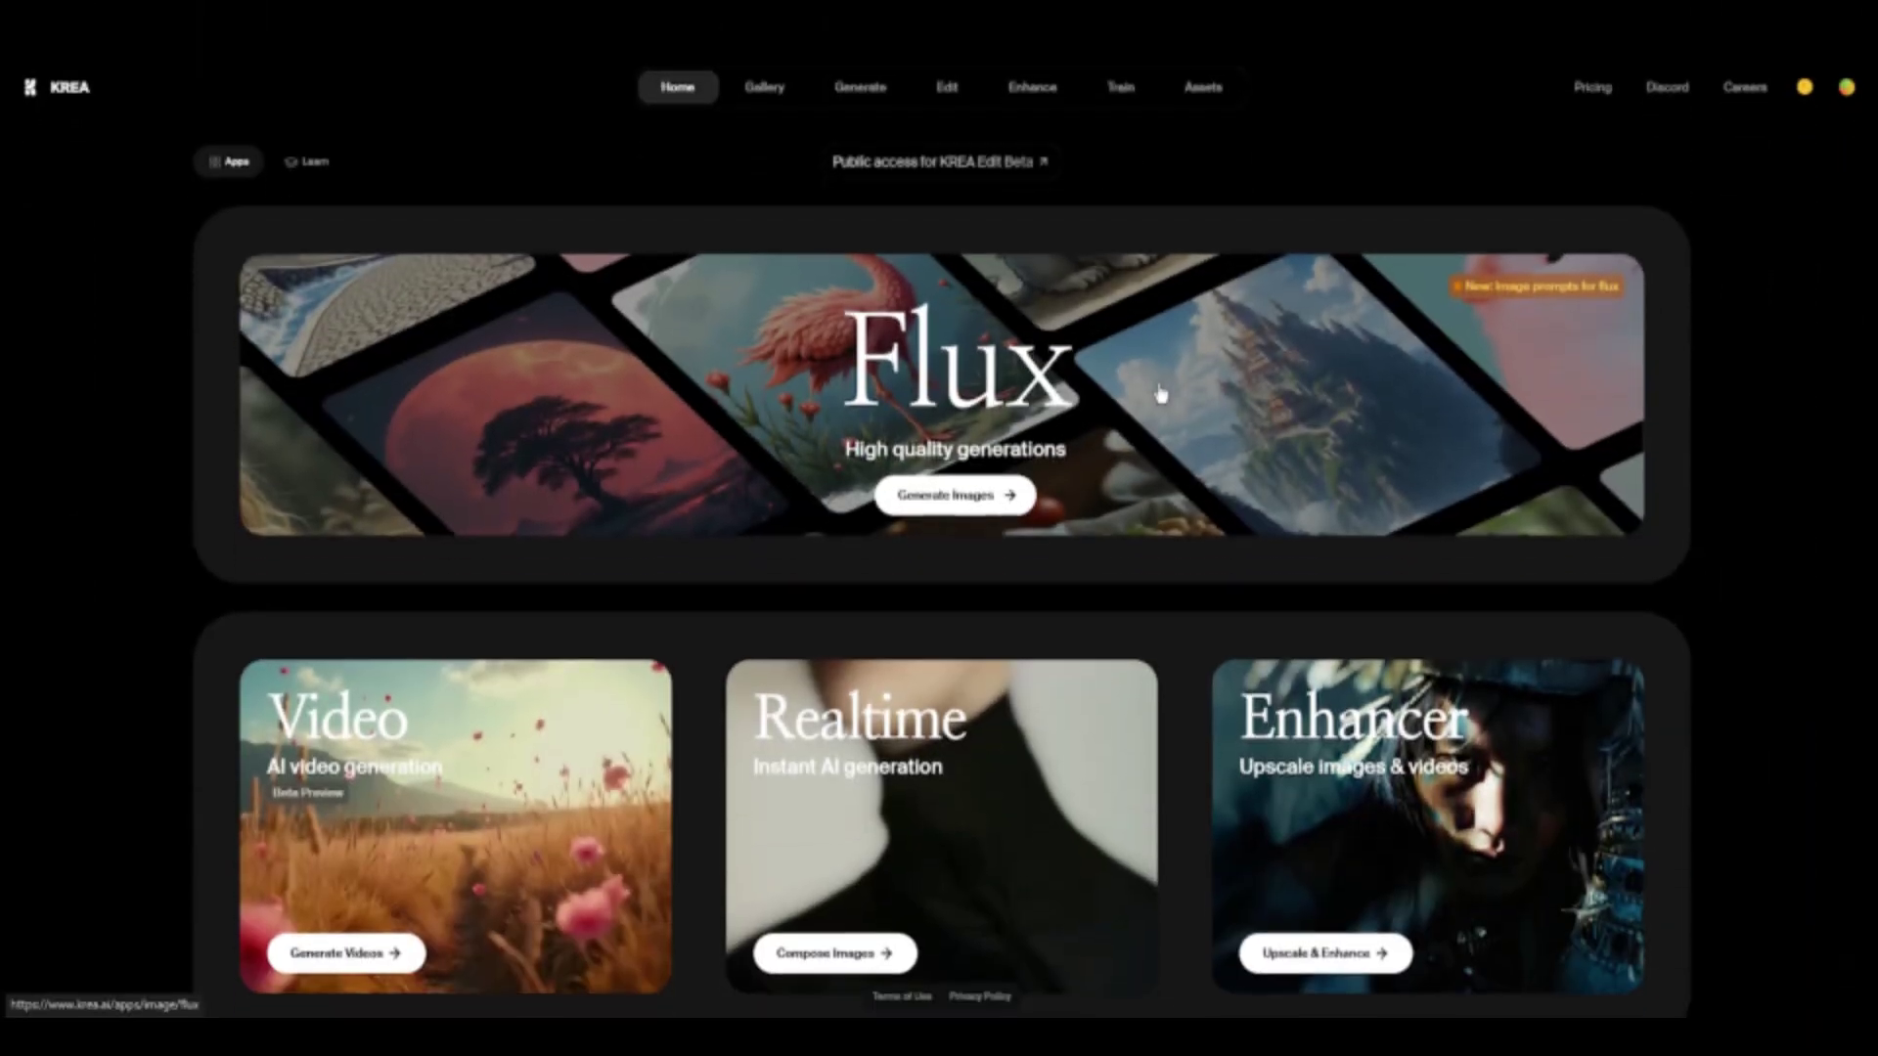
click(1161, 381)
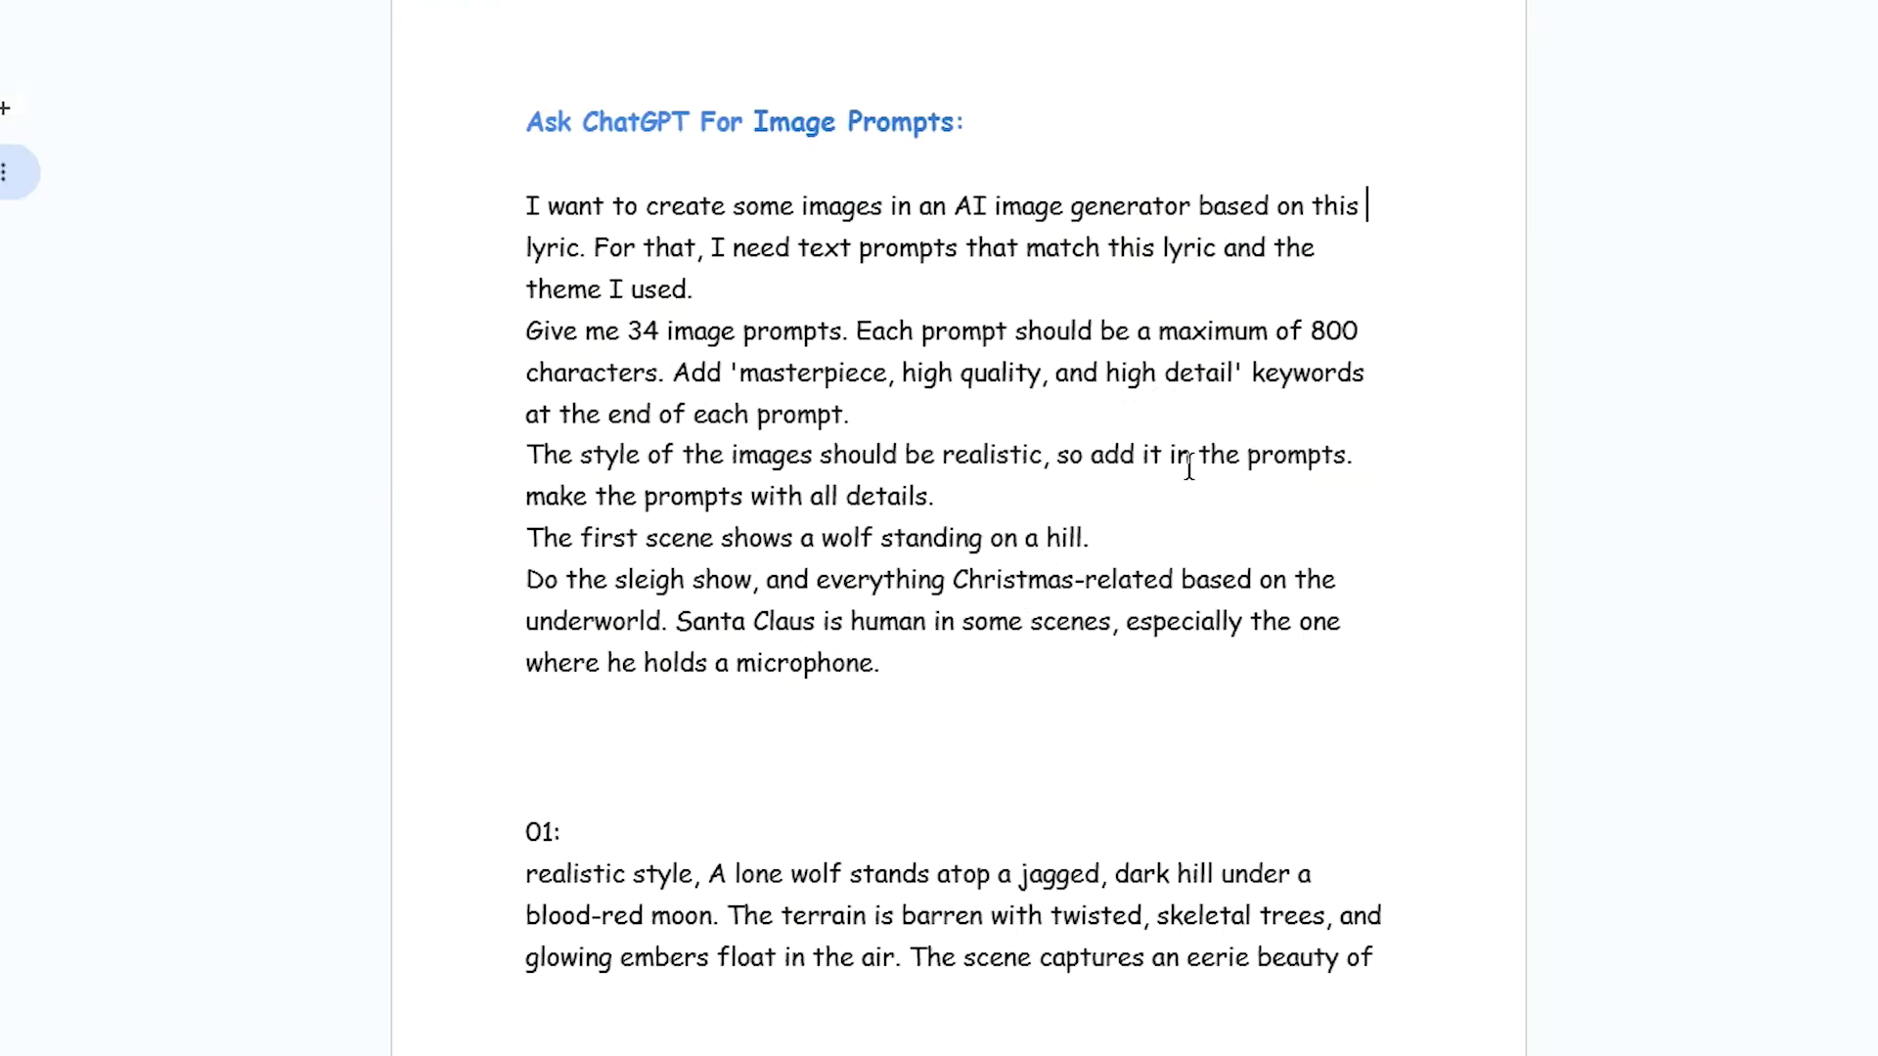
Step: Enter the lone wolf blood-red moon prompt in Flux with a 16:9 aspect ratio
scroll(939, 529, down, 8)
drag(525, 179, 684, 645)
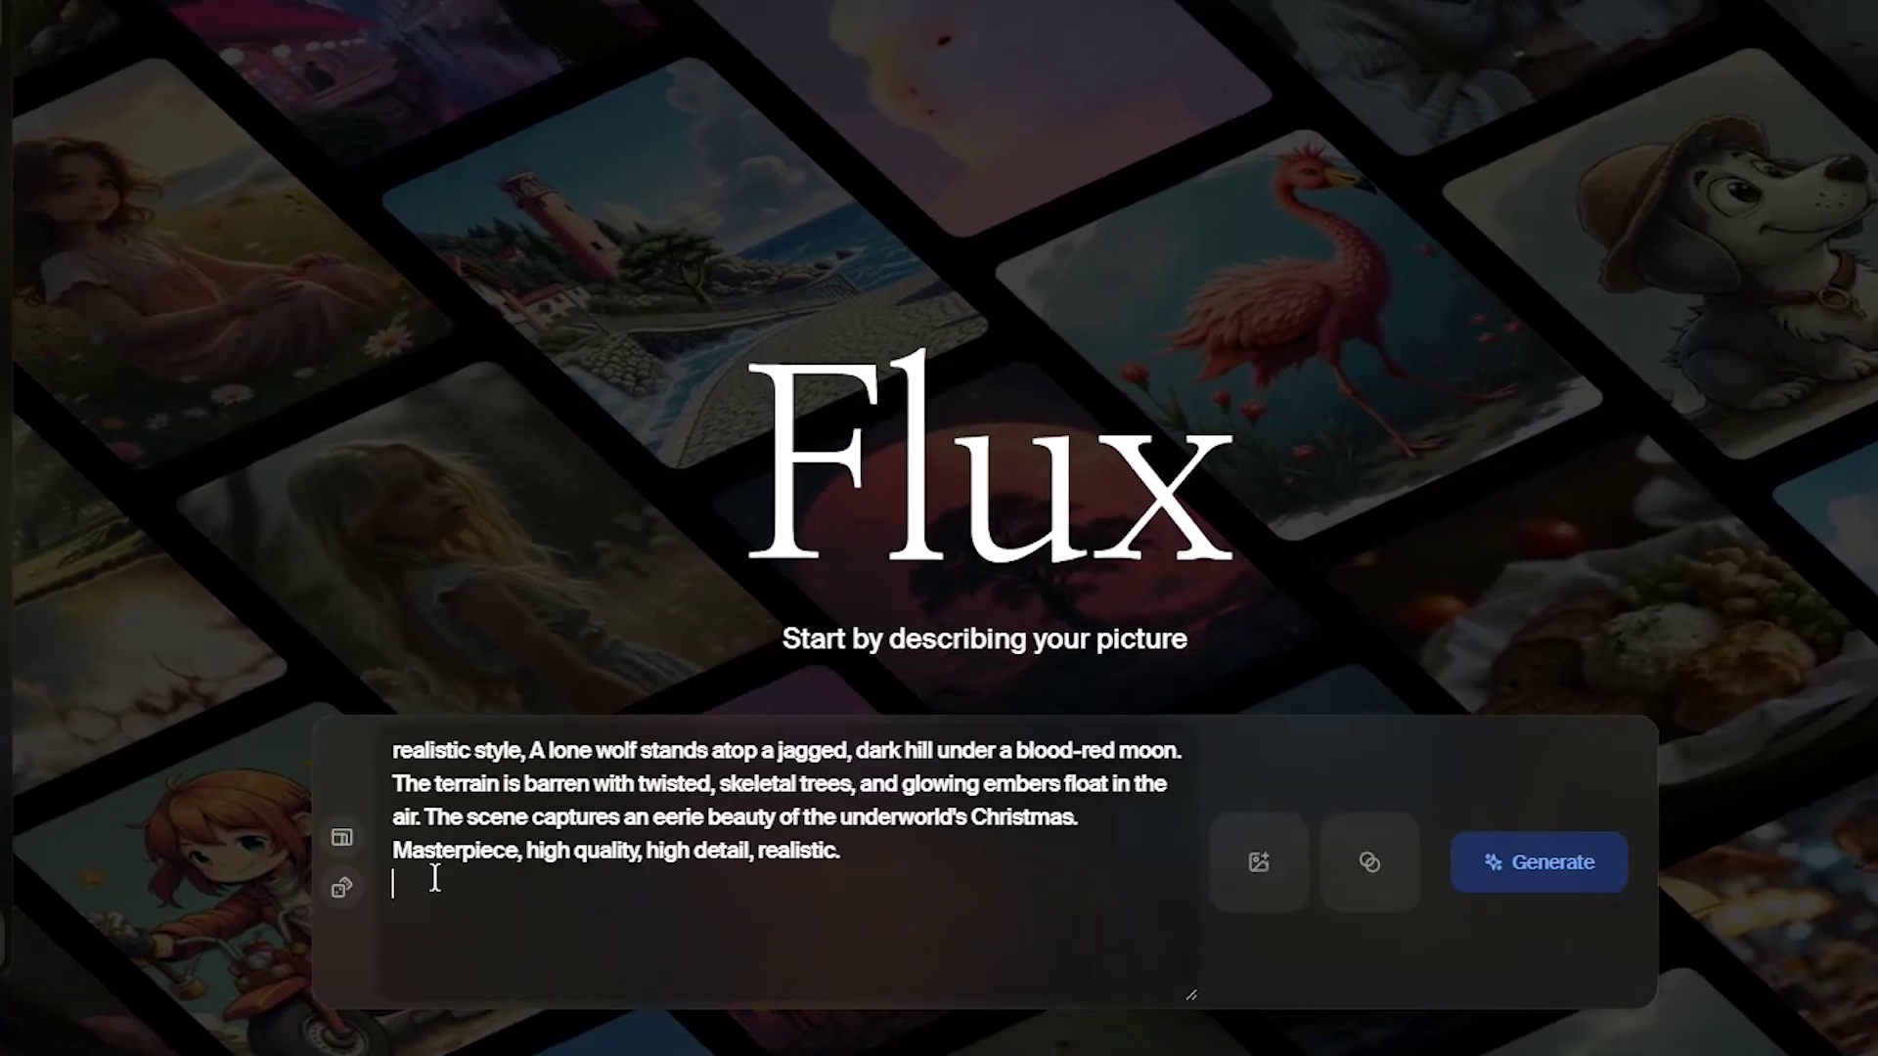
click(341, 837)
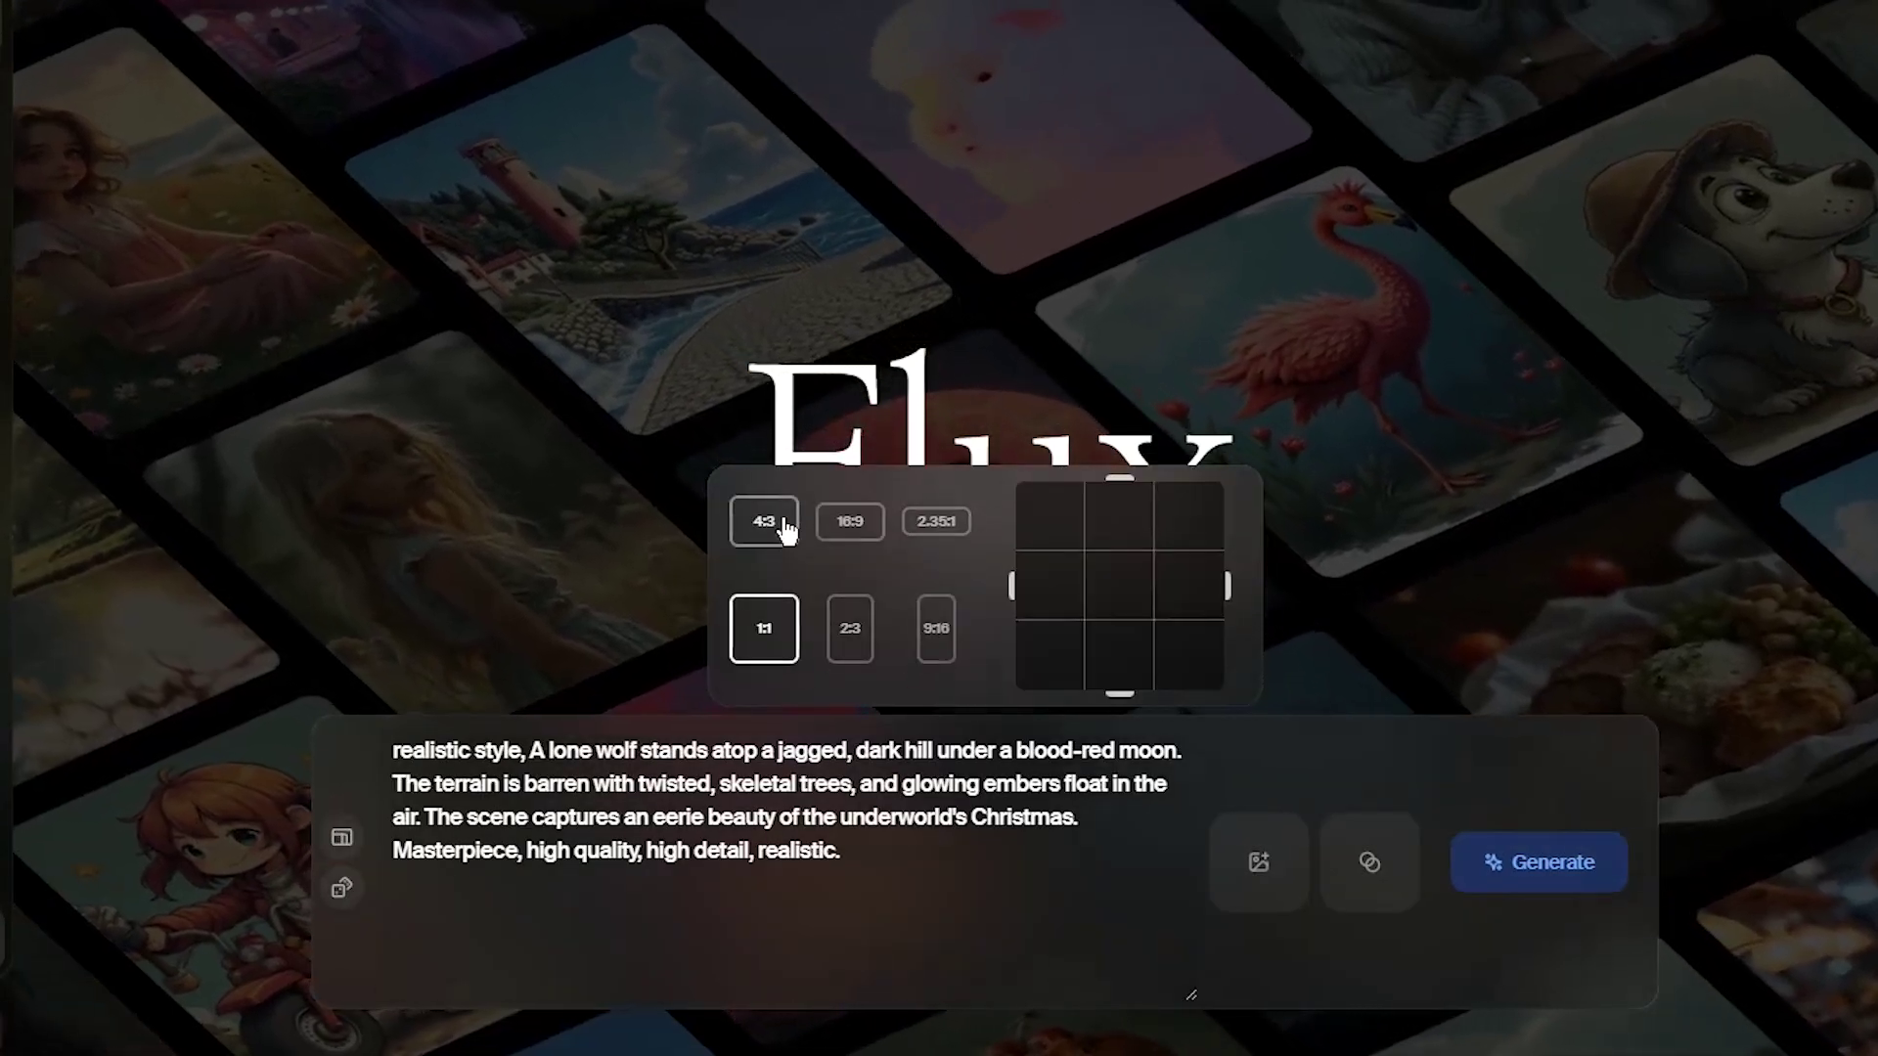
click(852, 529)
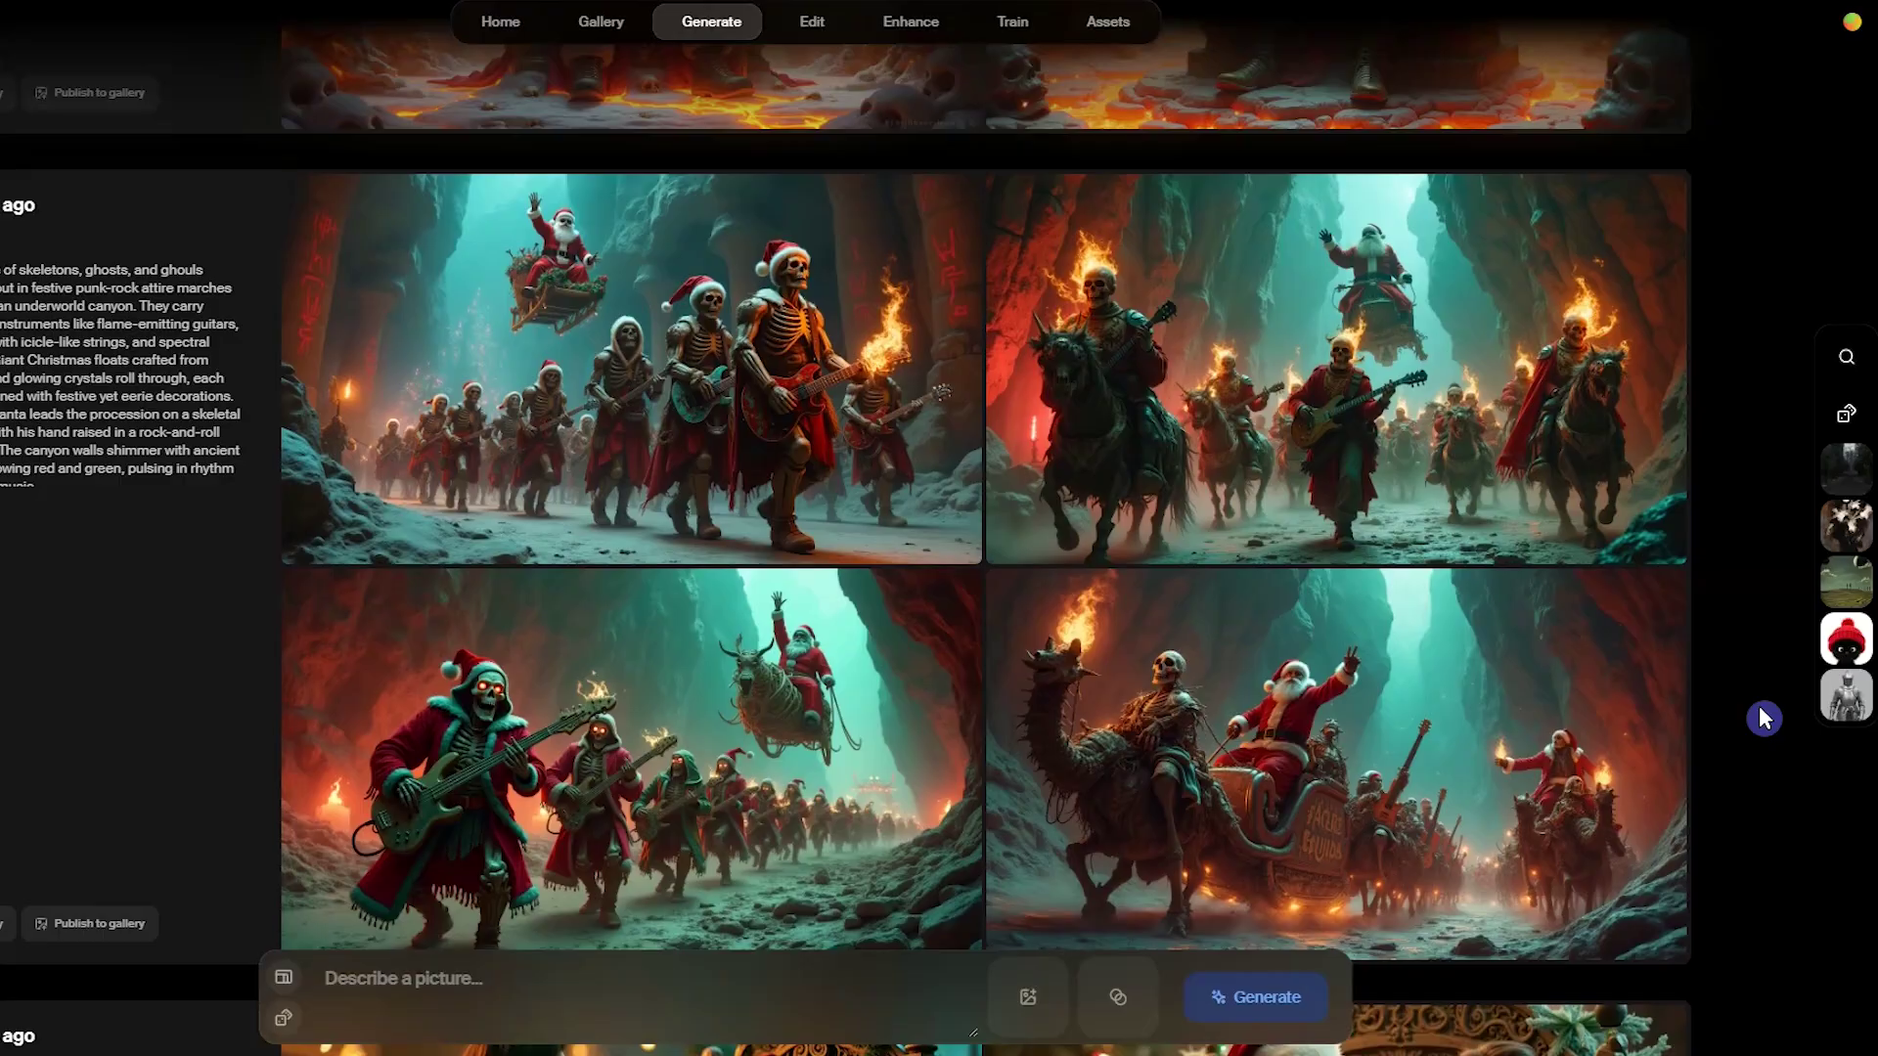
Step: Select the skeleton drummer prompt paragraph for the next Flux generation
scroll(1829, 675, up, 5)
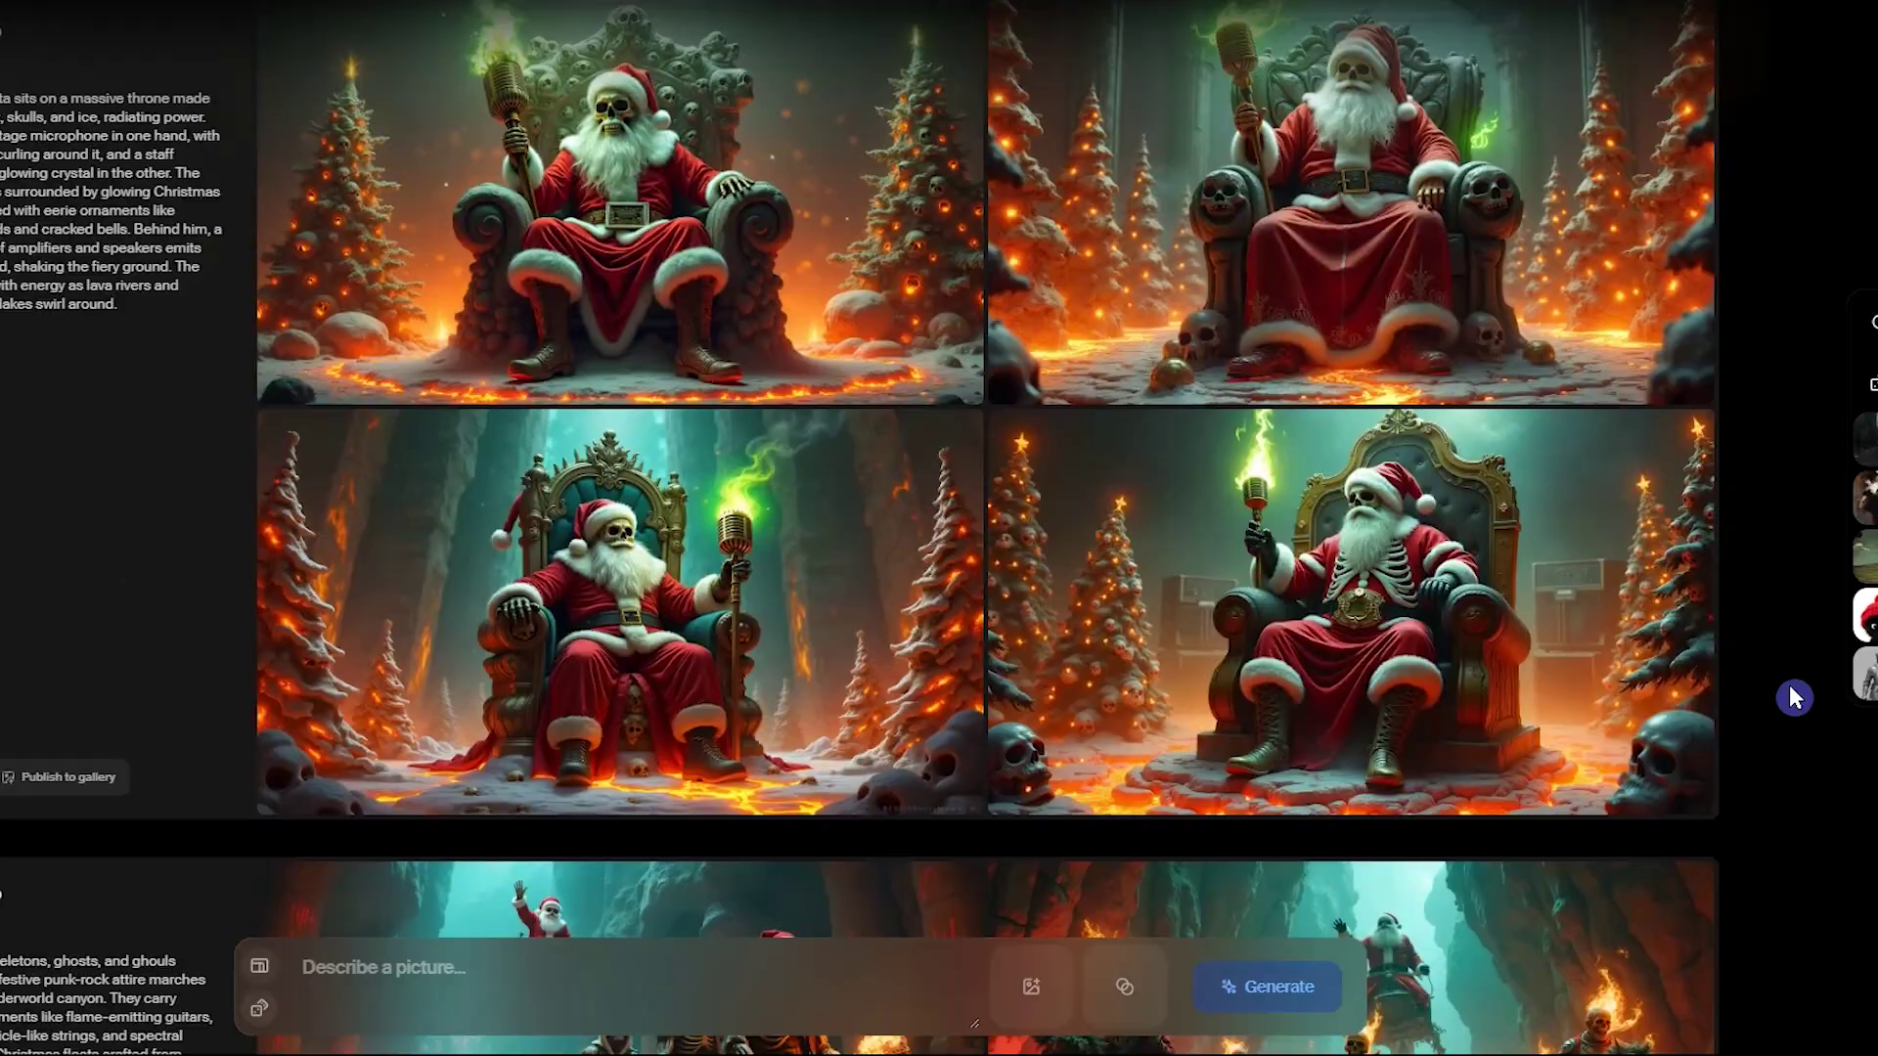
scroll(1829, 675, up, 5)
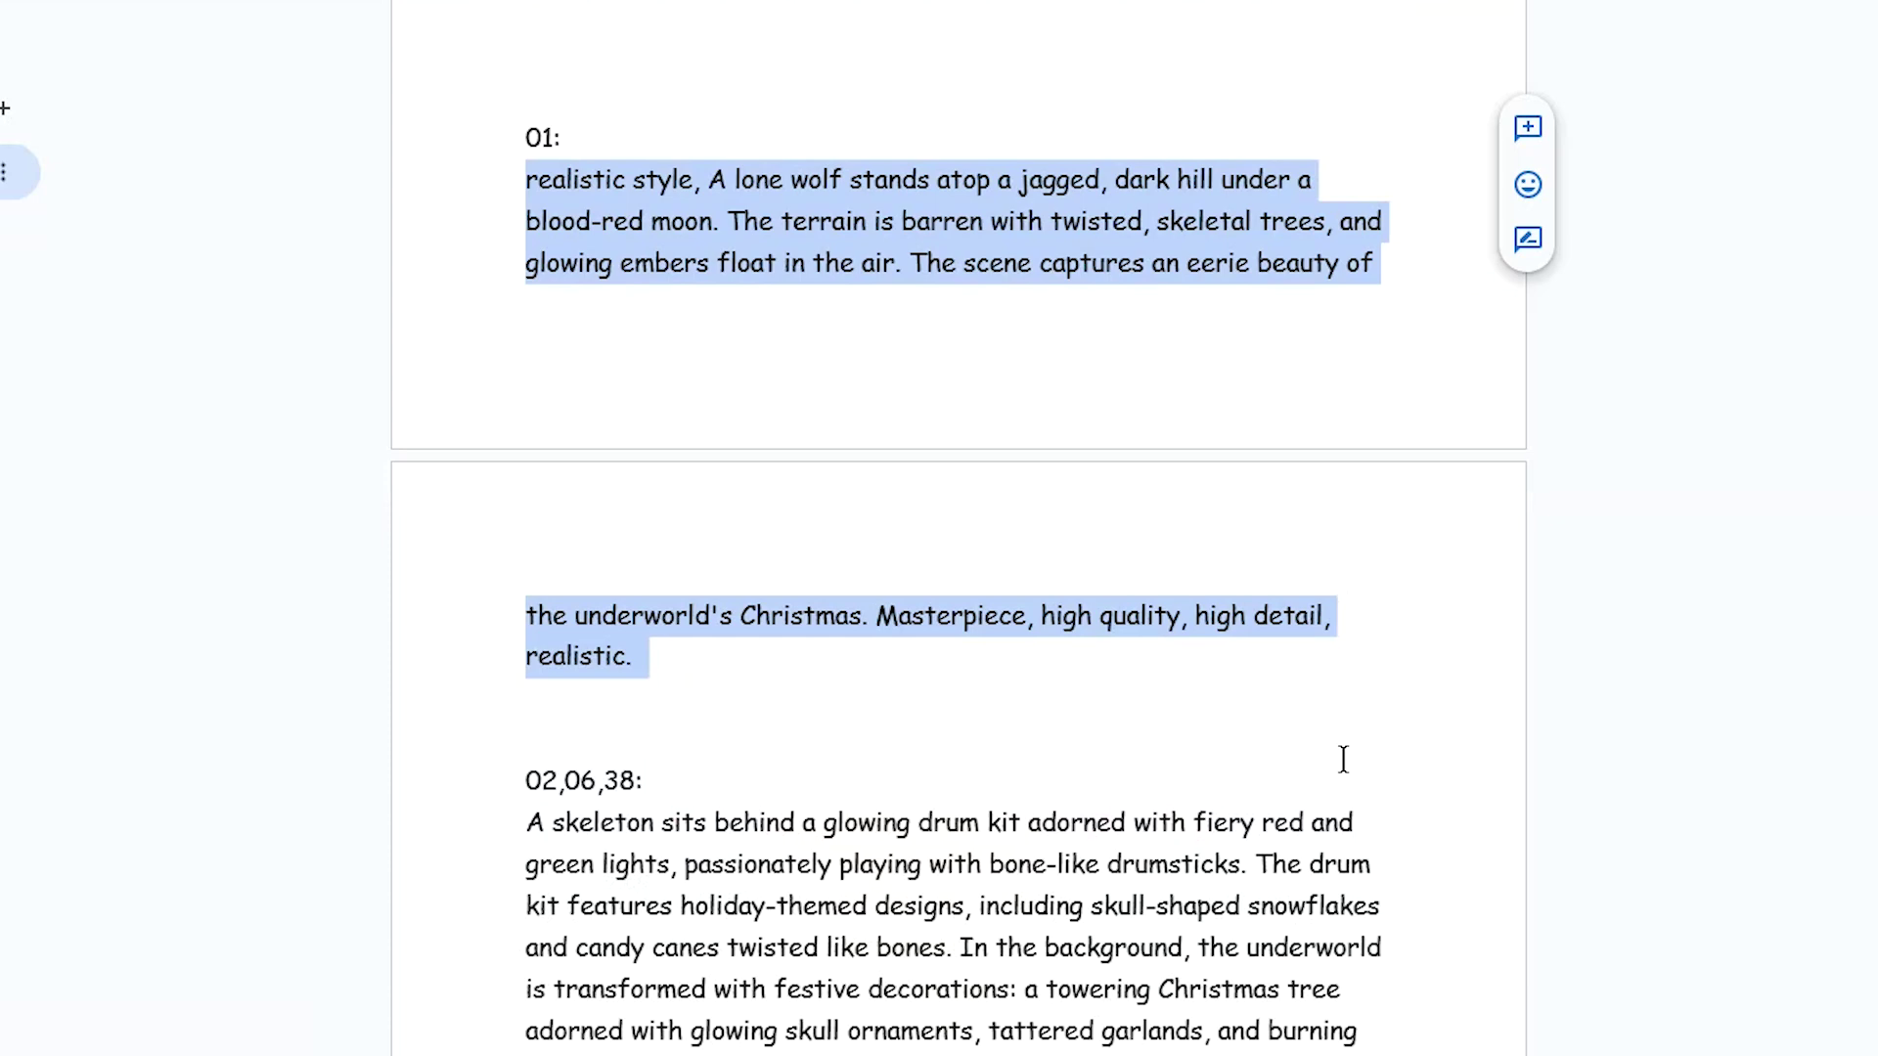
scroll(1343, 758, down, 5)
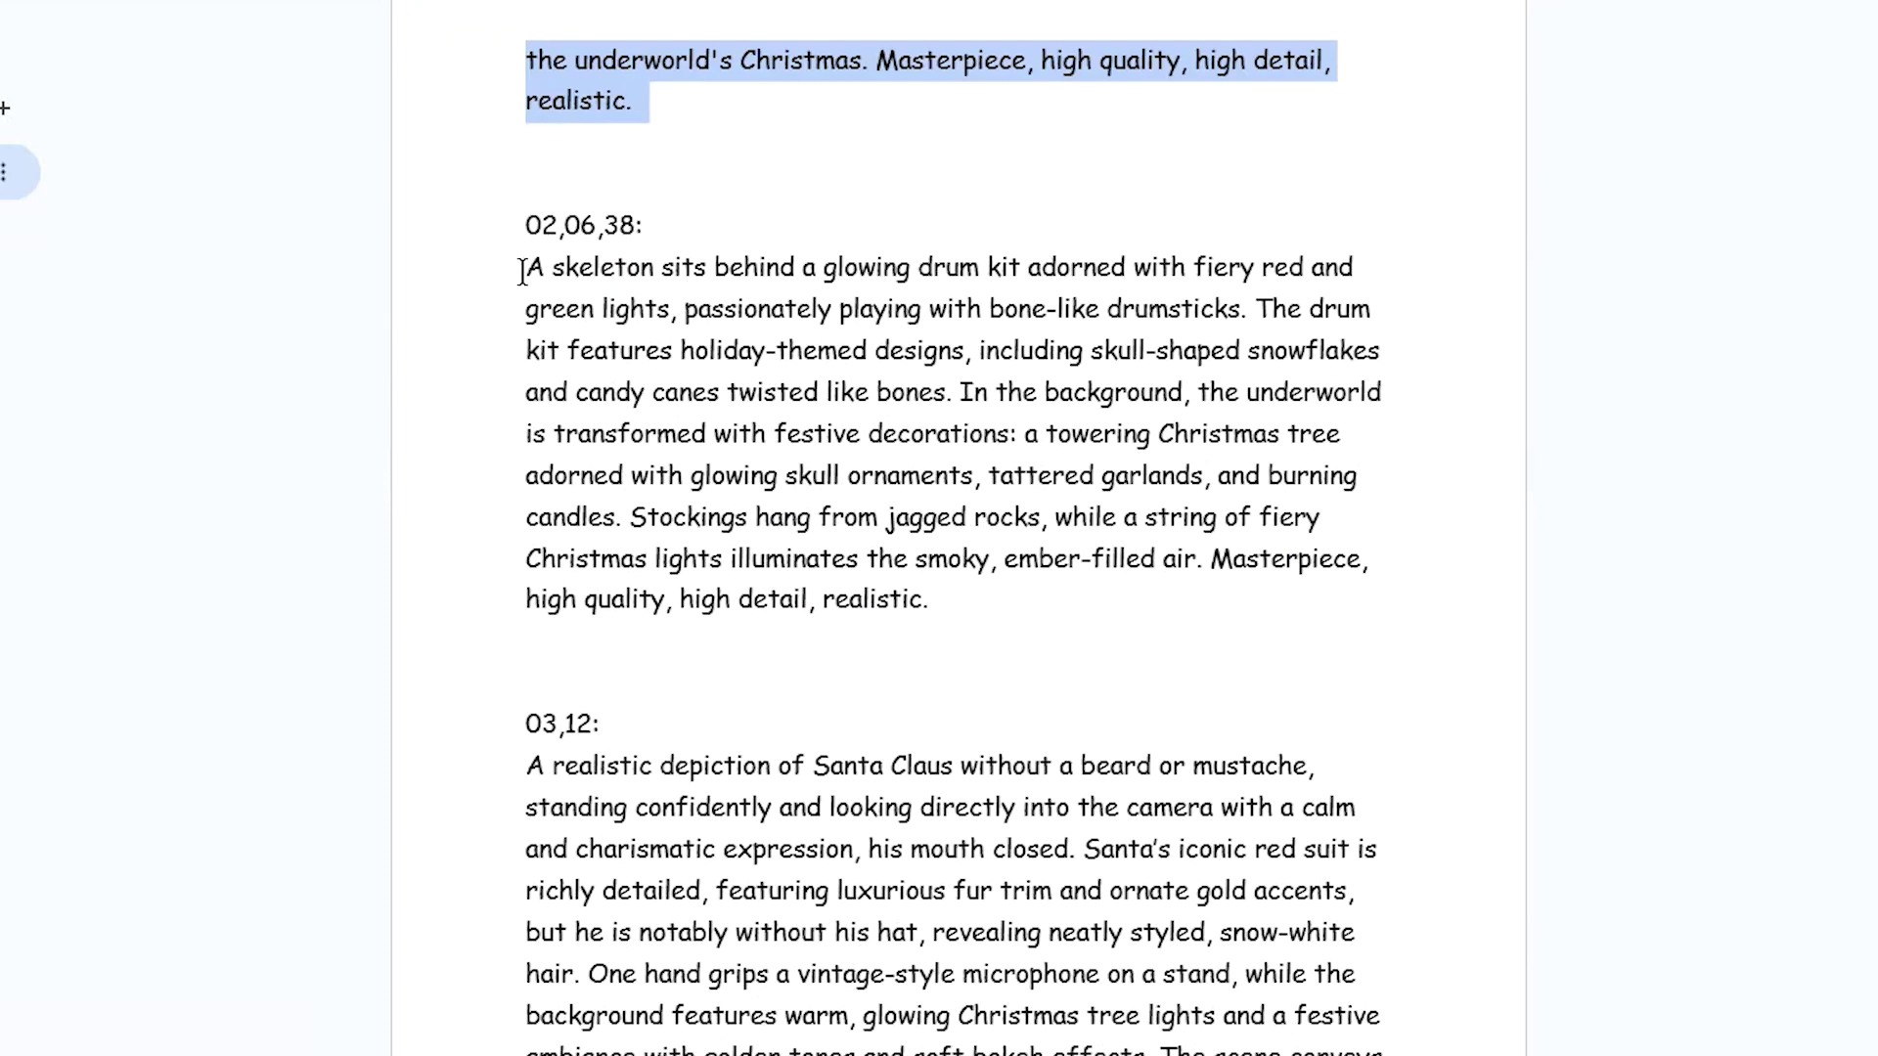
drag(521, 269, 927, 611)
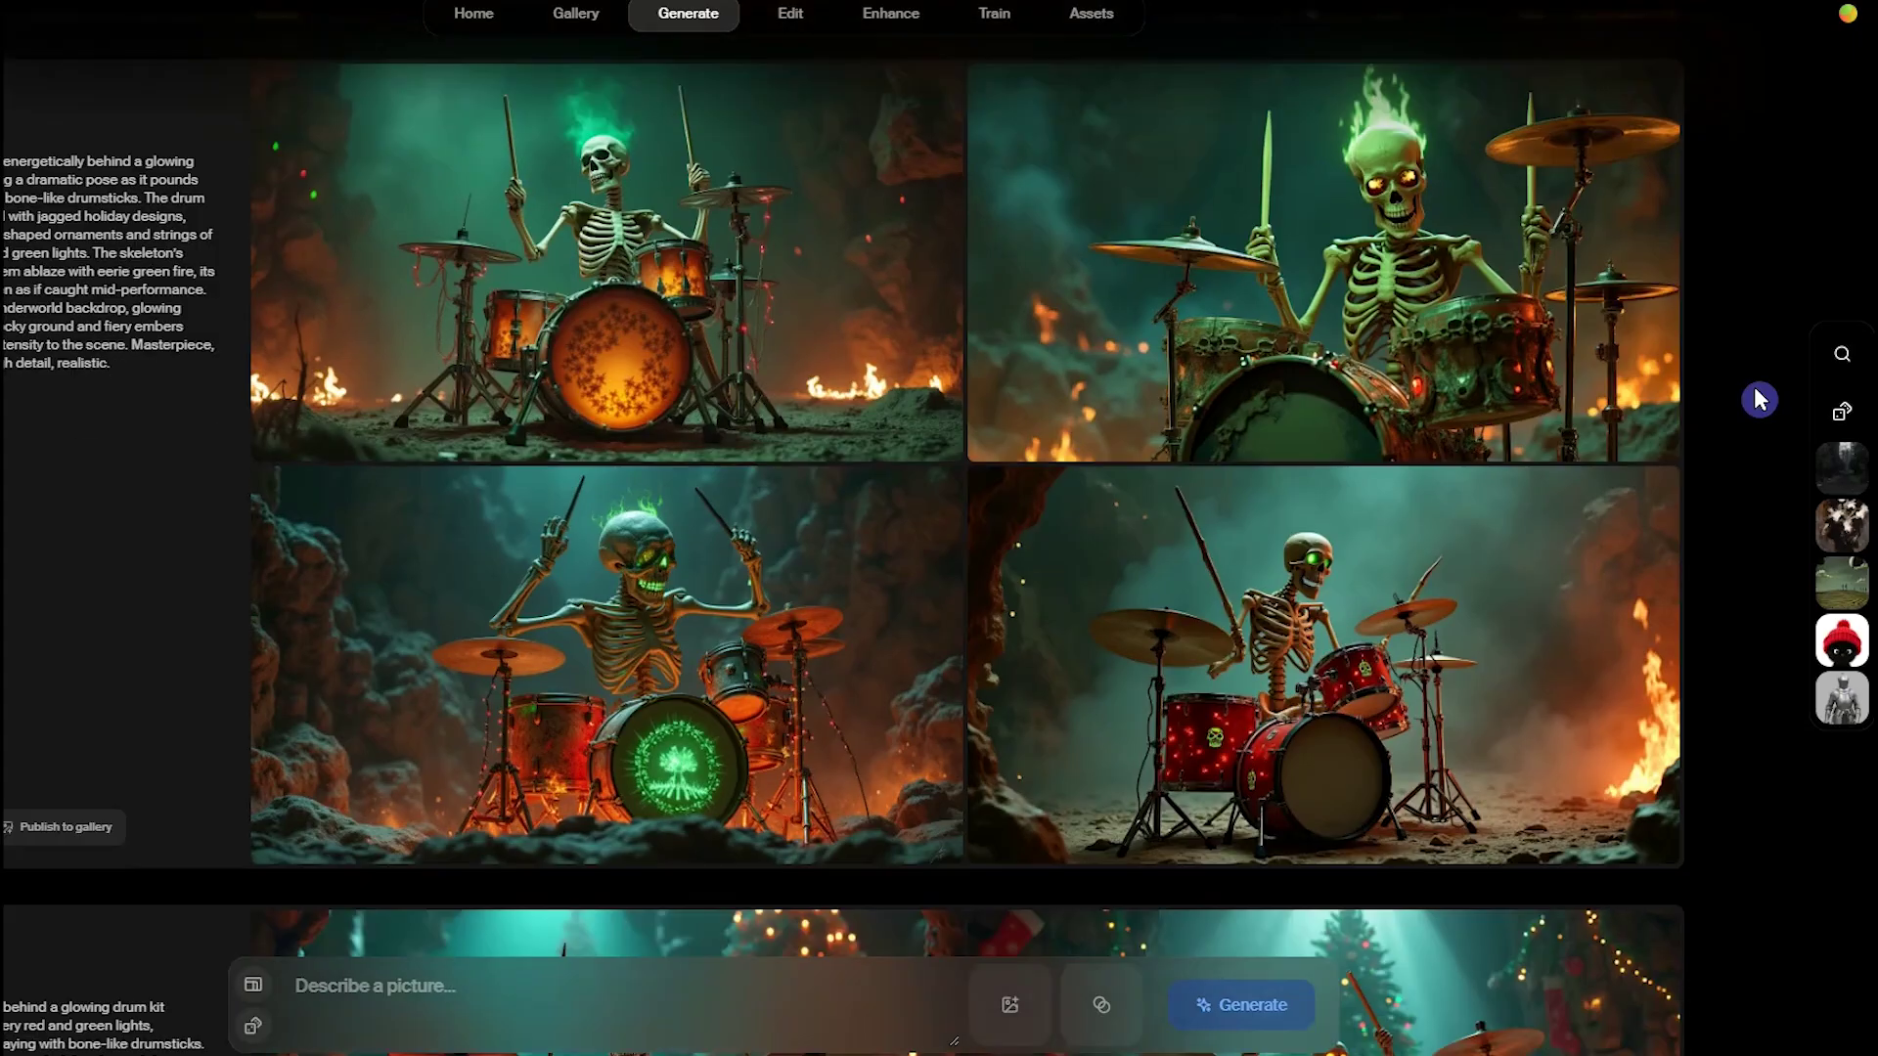
scroll(1759, 399, down, 5)
scroll(1759, 399, down, 4)
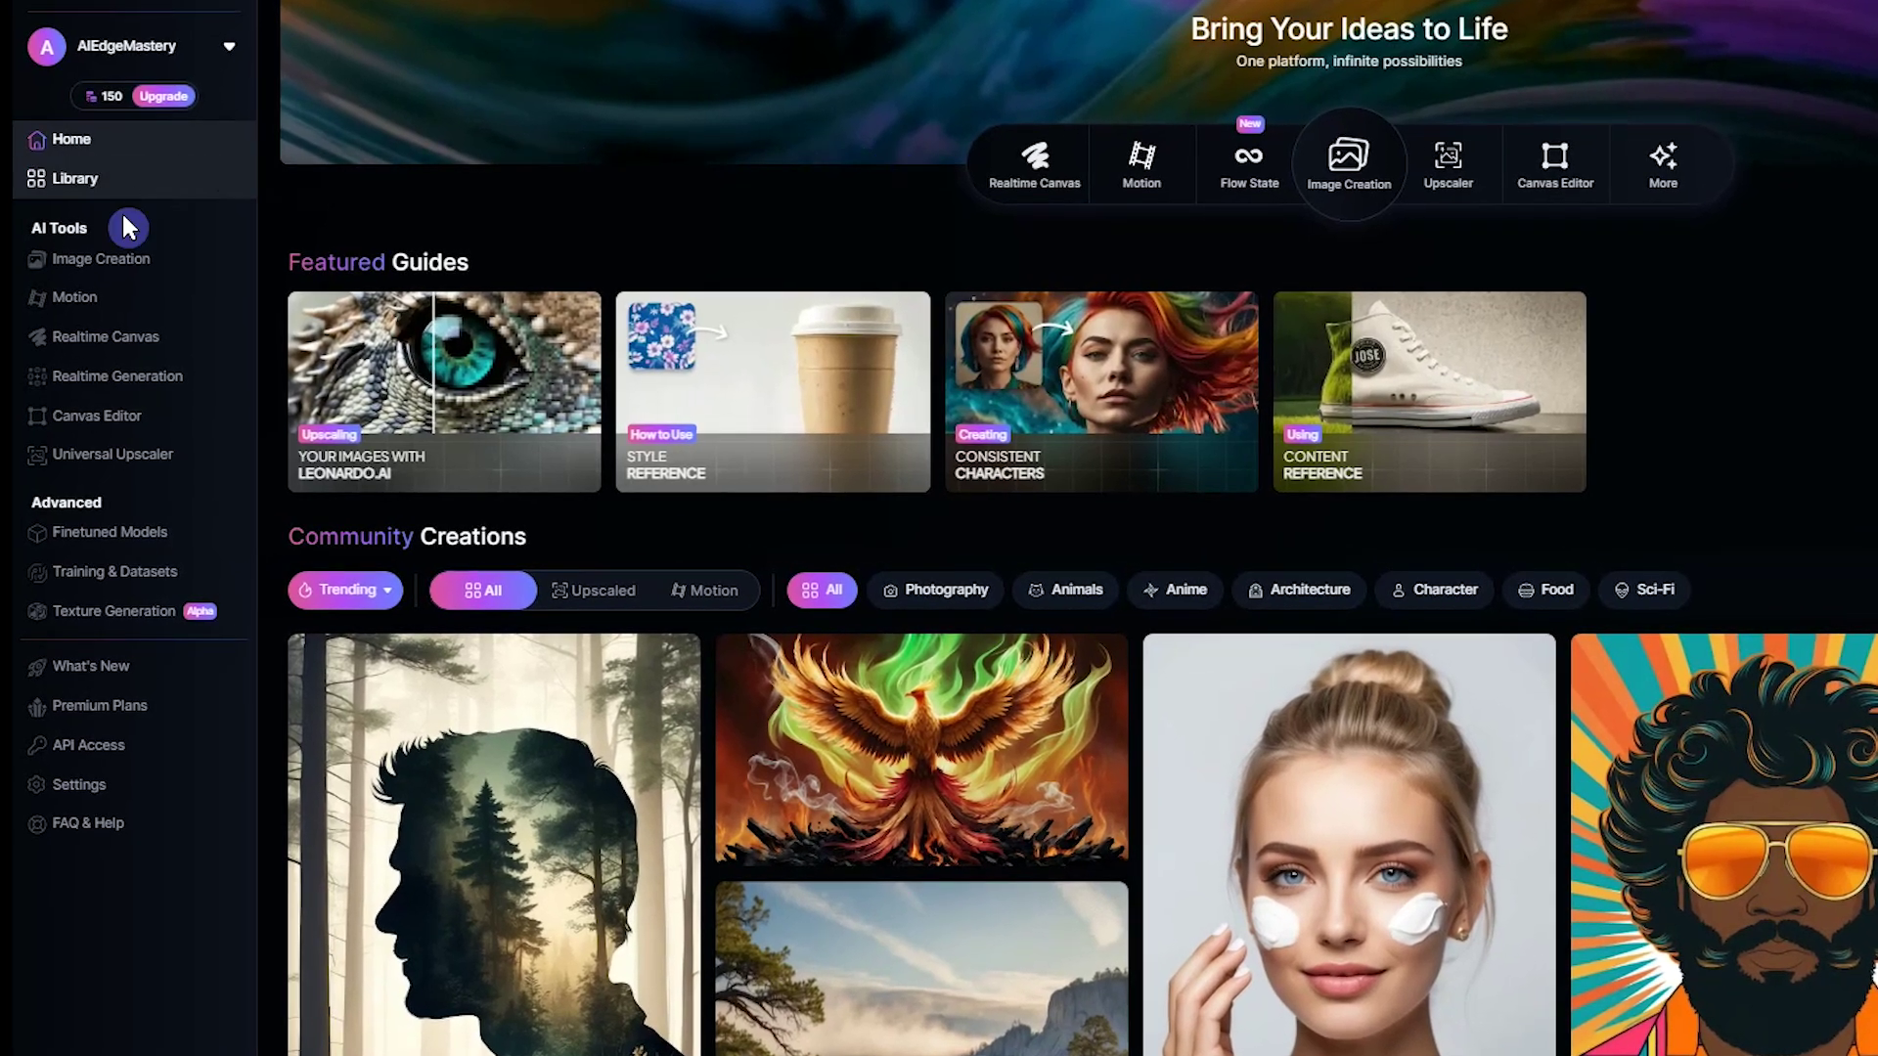
Step: Set the Universal Upscaler to Cinematic style with creativity strength 4
click(212, 457)
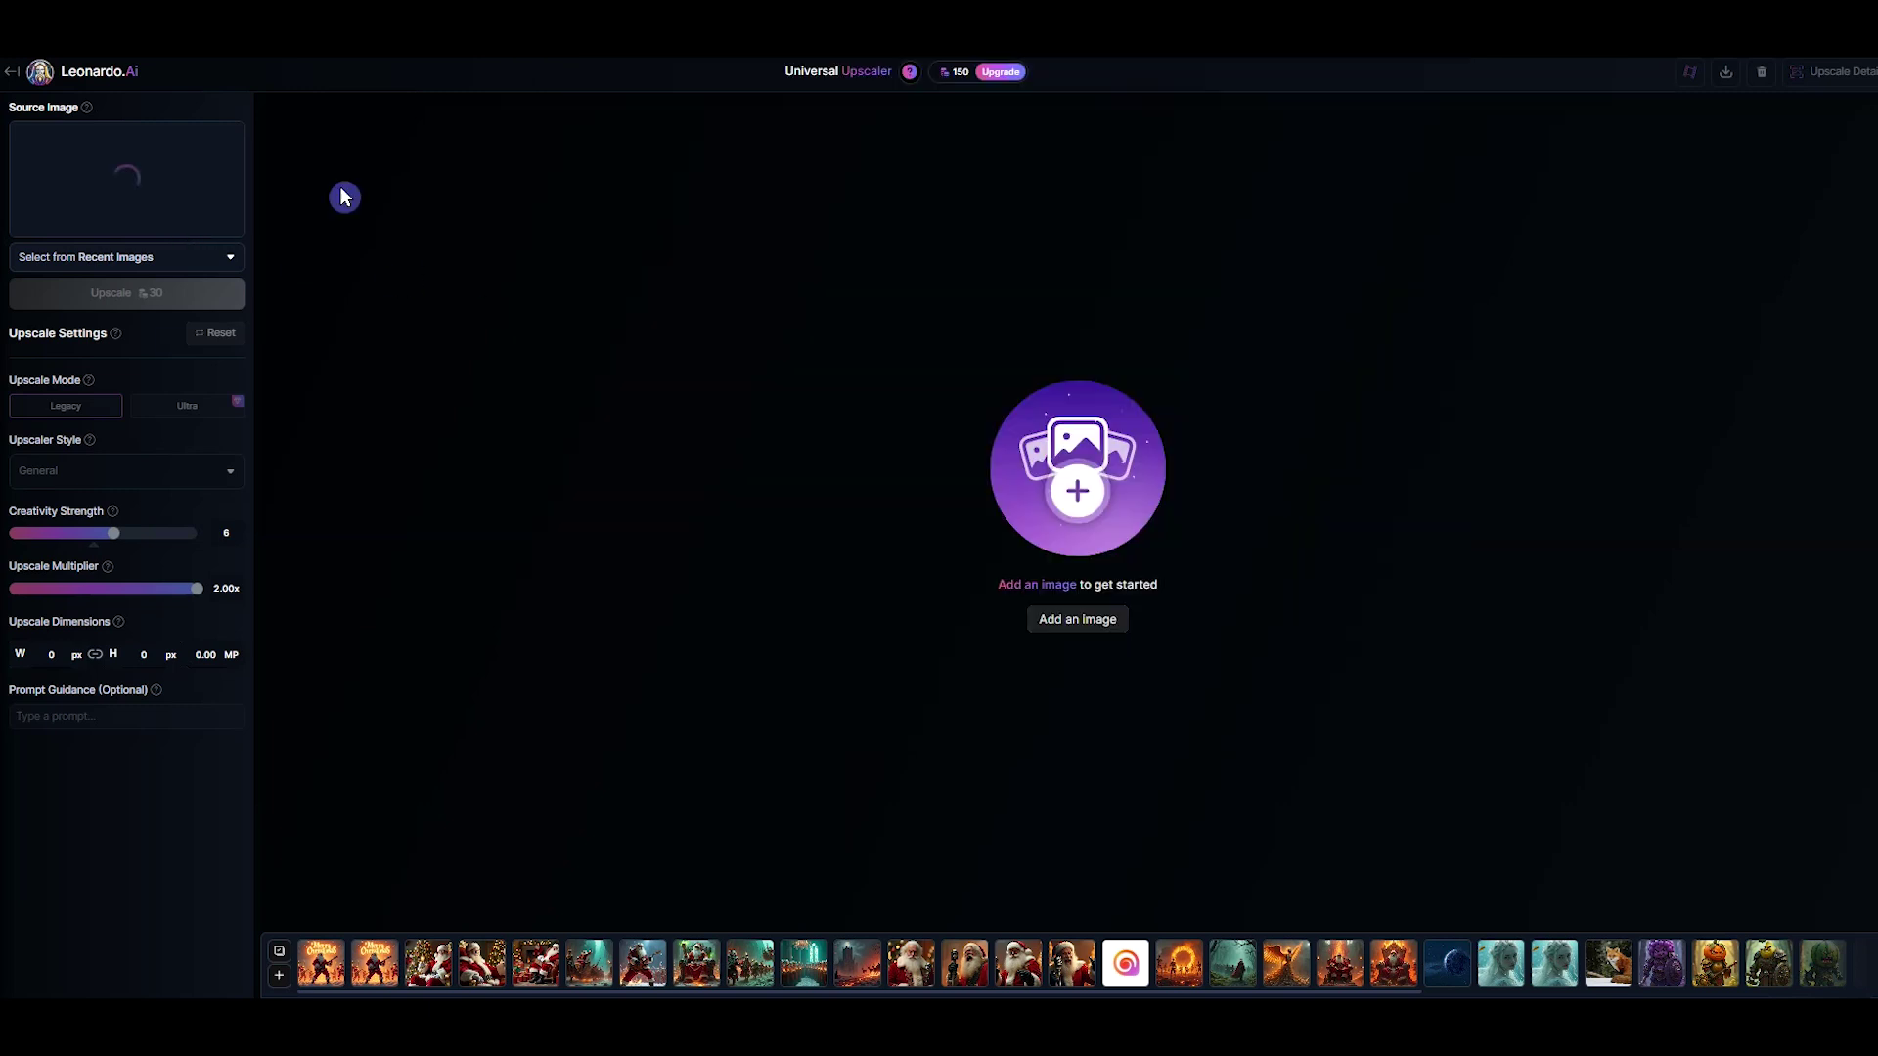
click(215, 470)
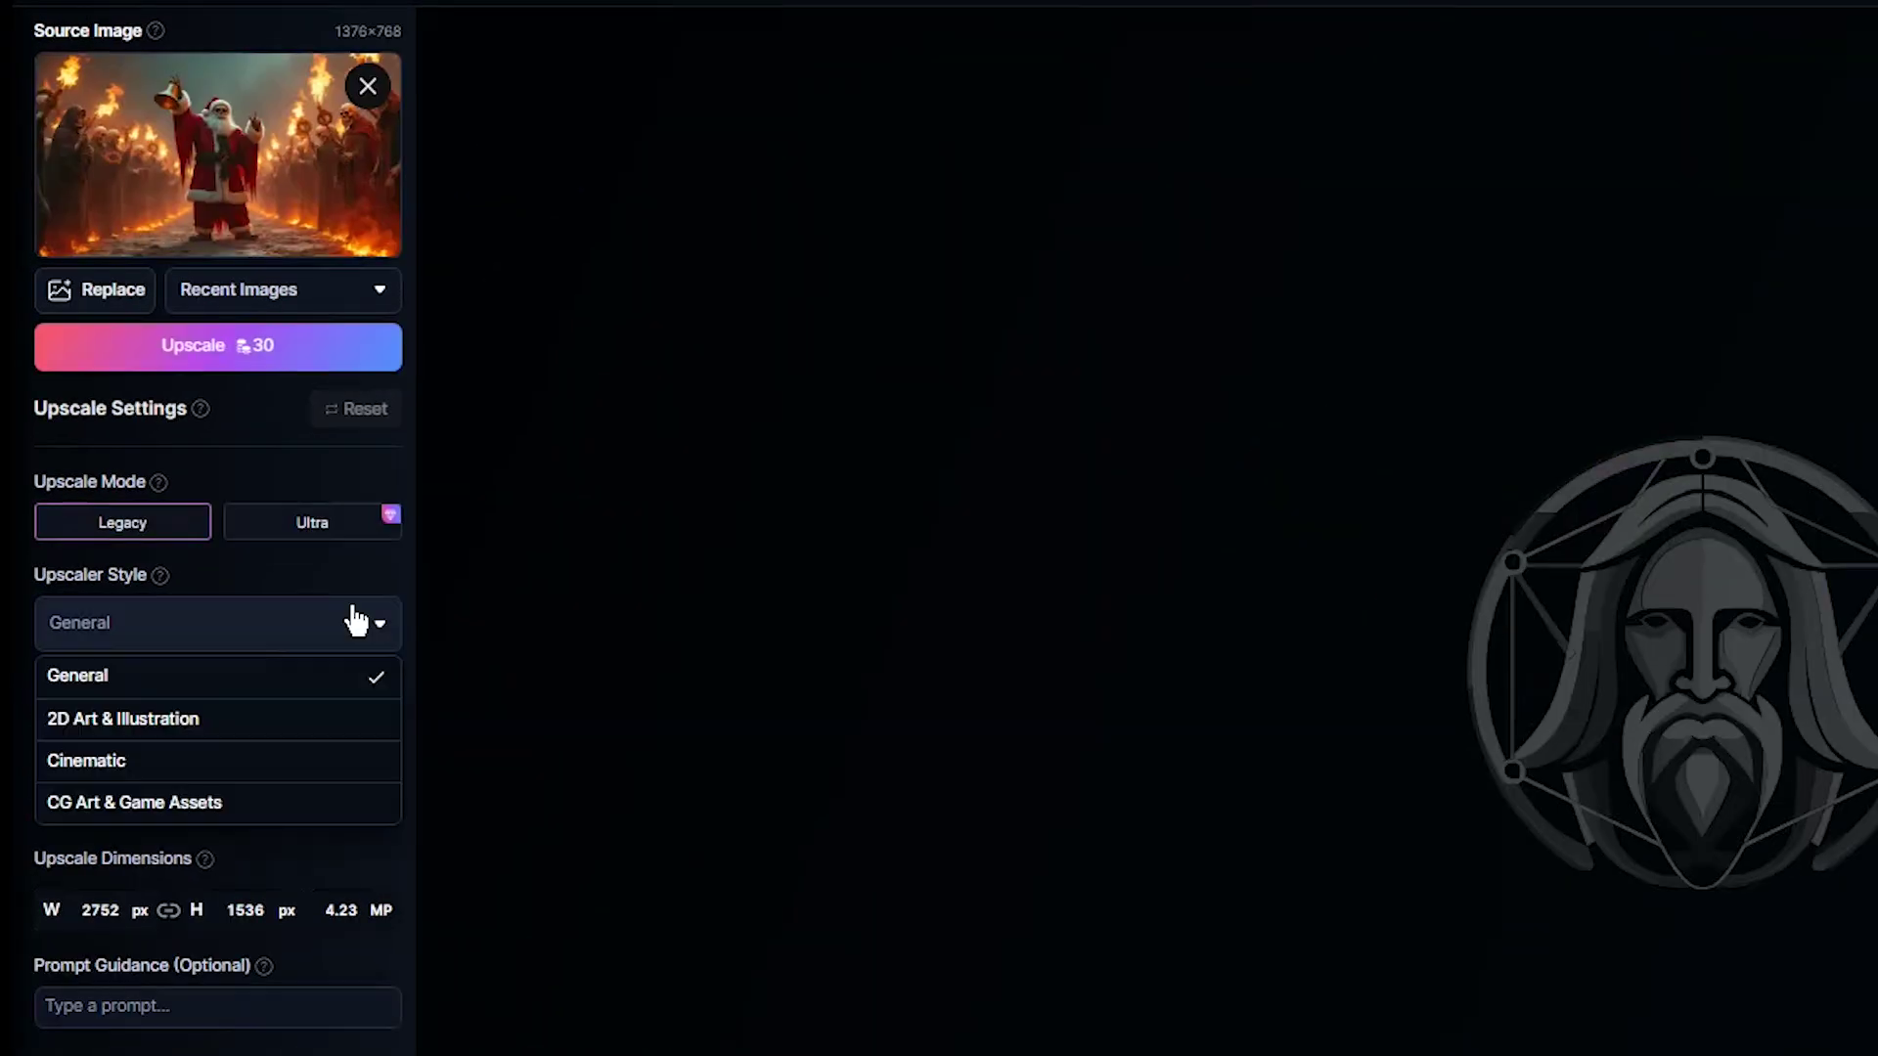
click(336, 765)
click(122, 721)
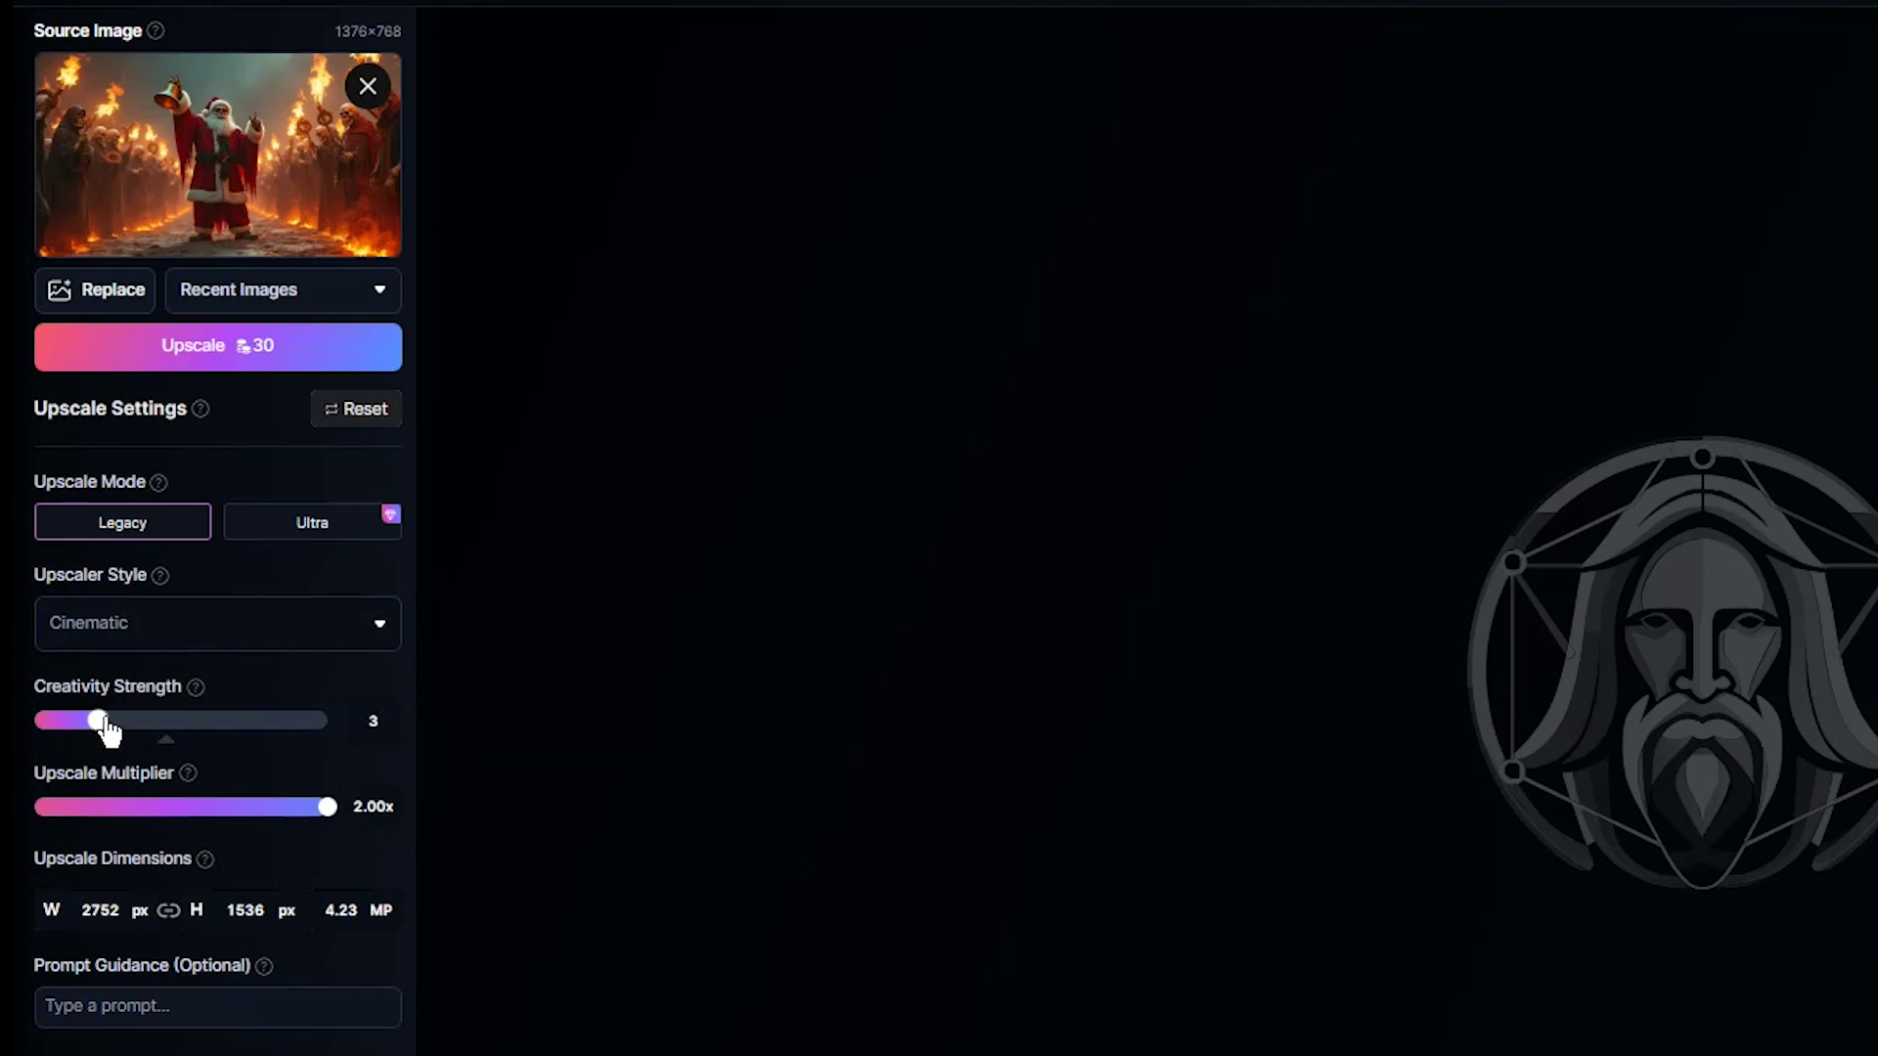
Step: Upscale the Santa parade image, compare it with the original, and begin adding prompt guidance
click(218, 345)
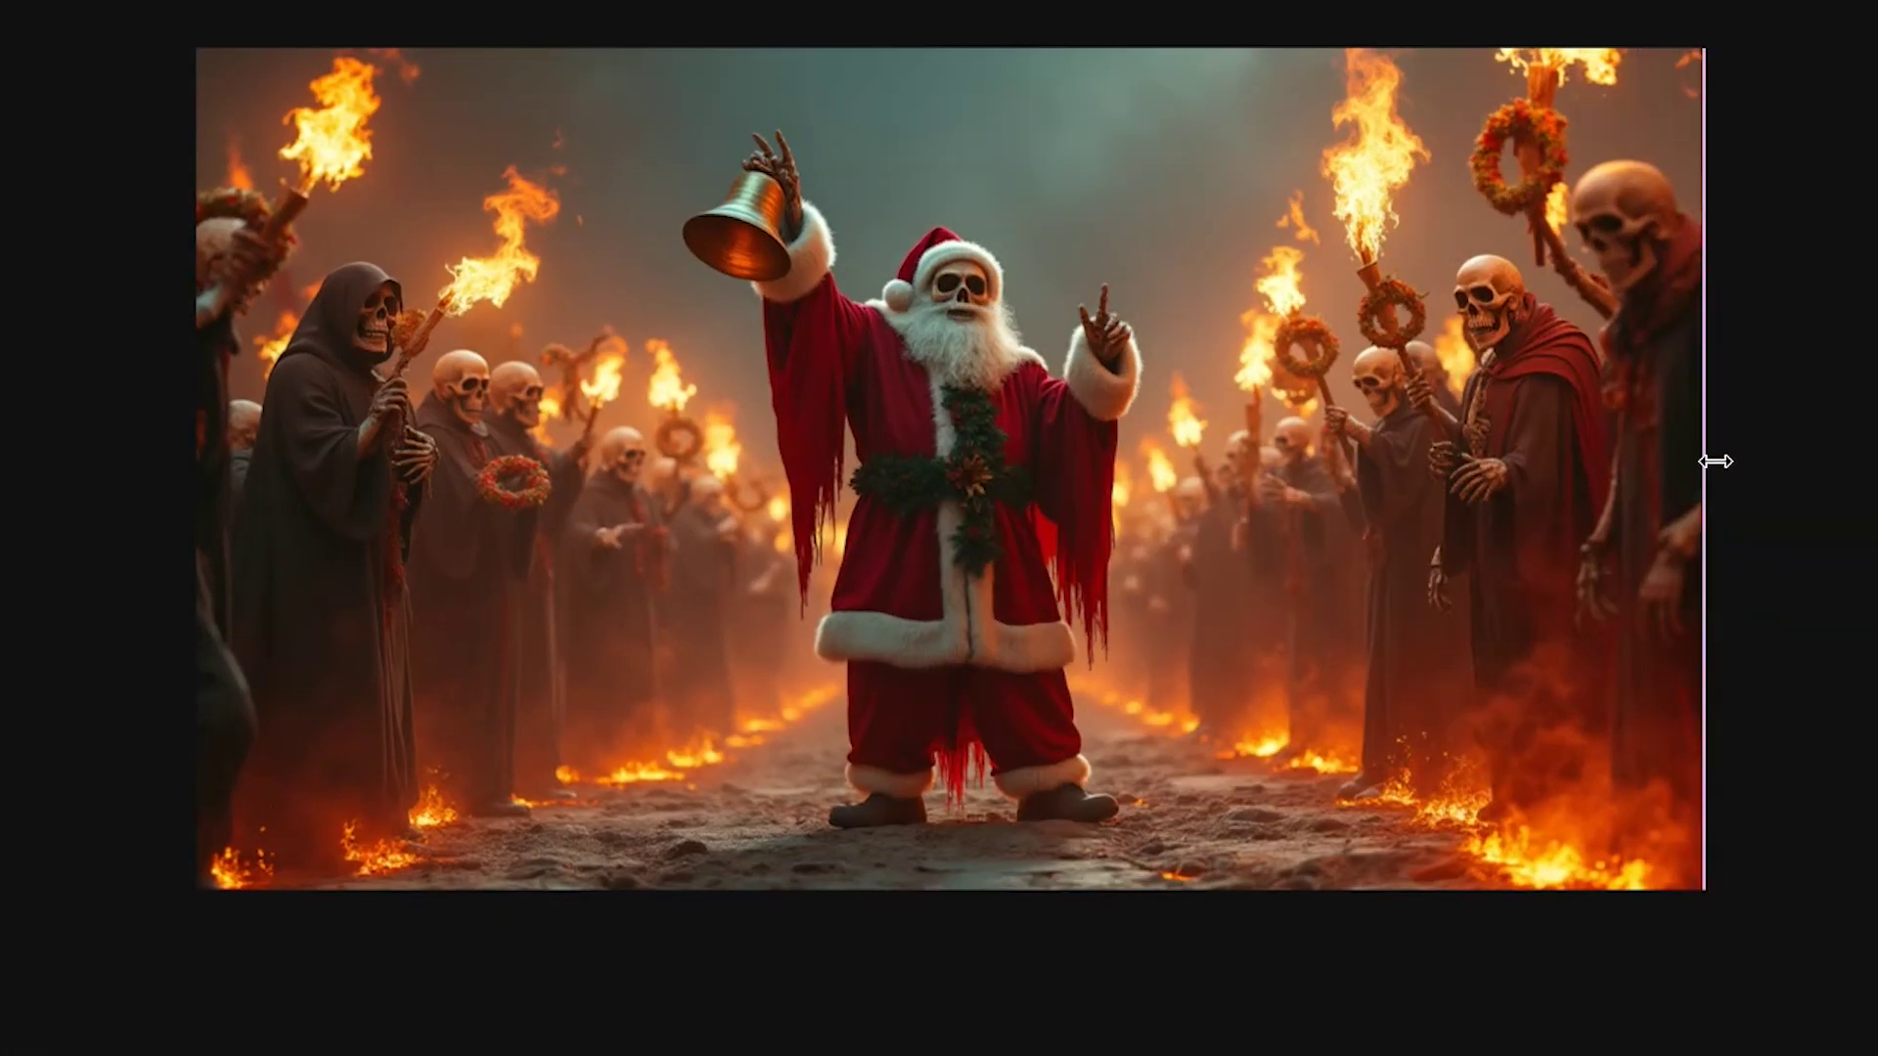
drag(1715, 460, 276, 495)
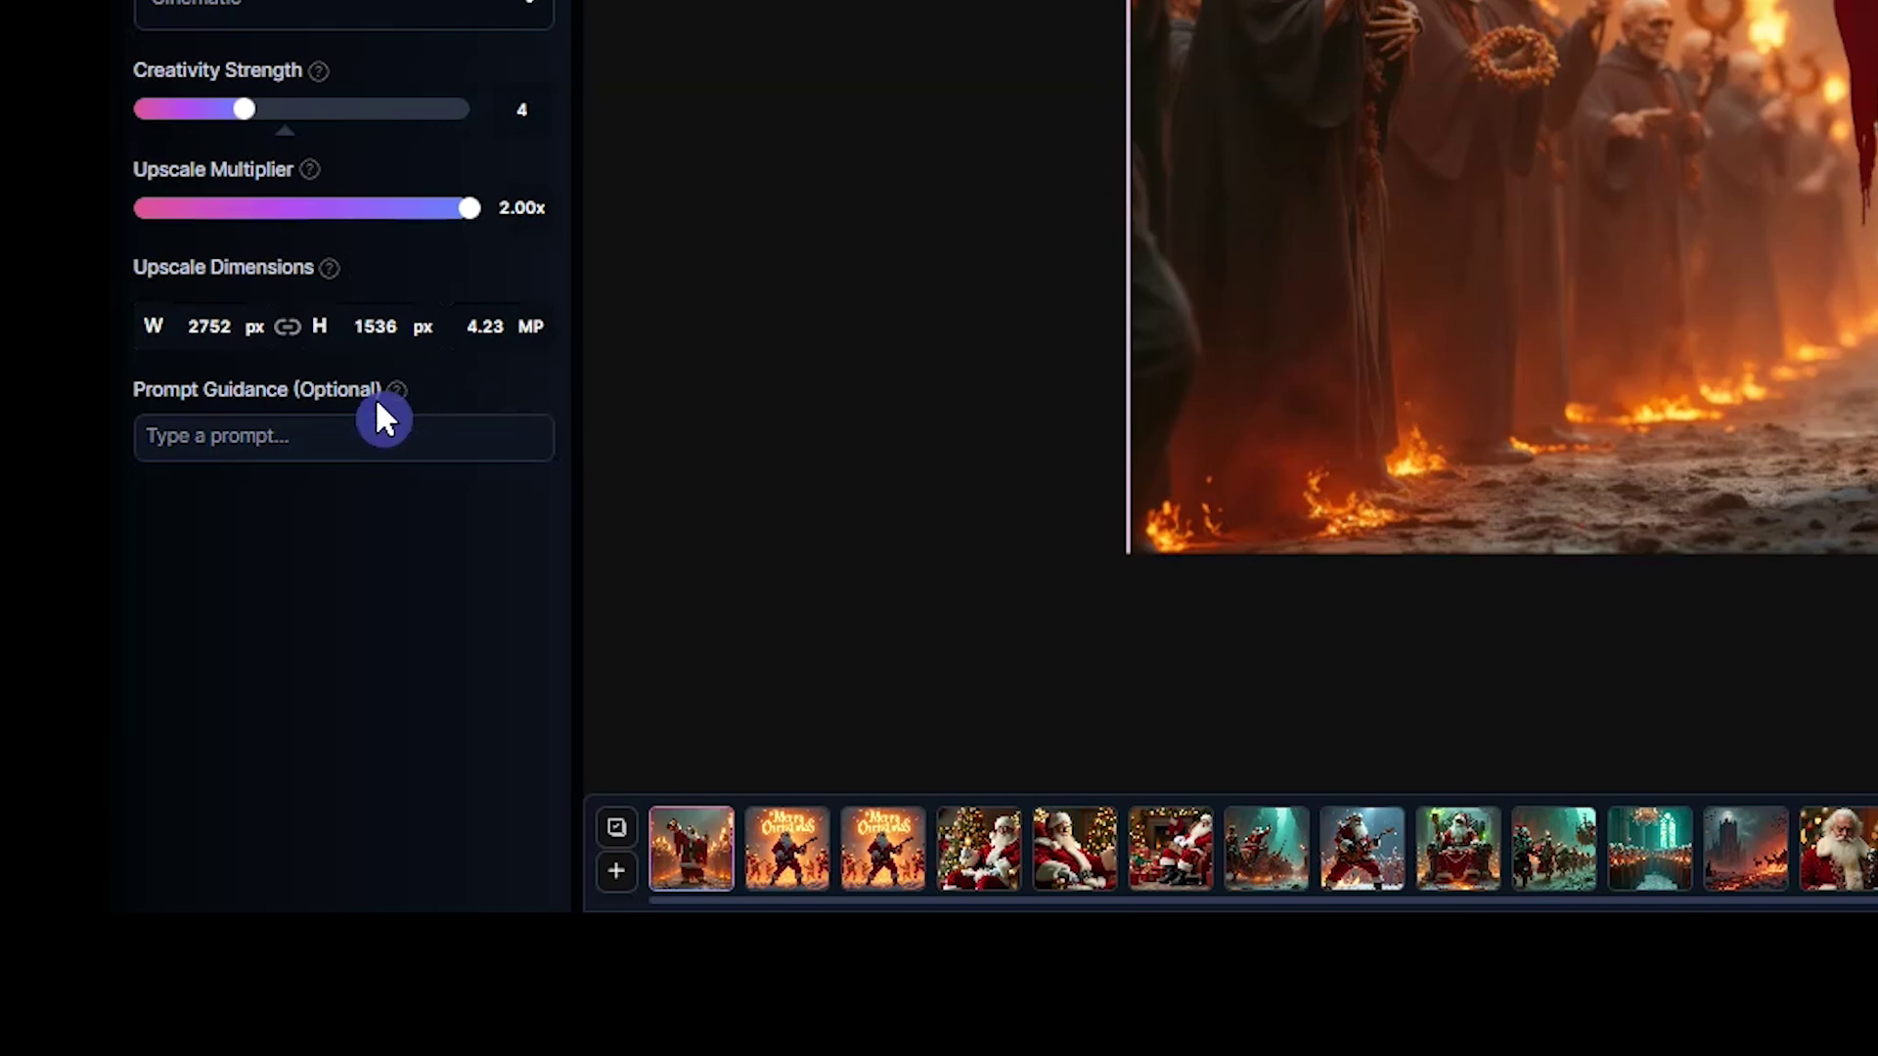
click(319, 426)
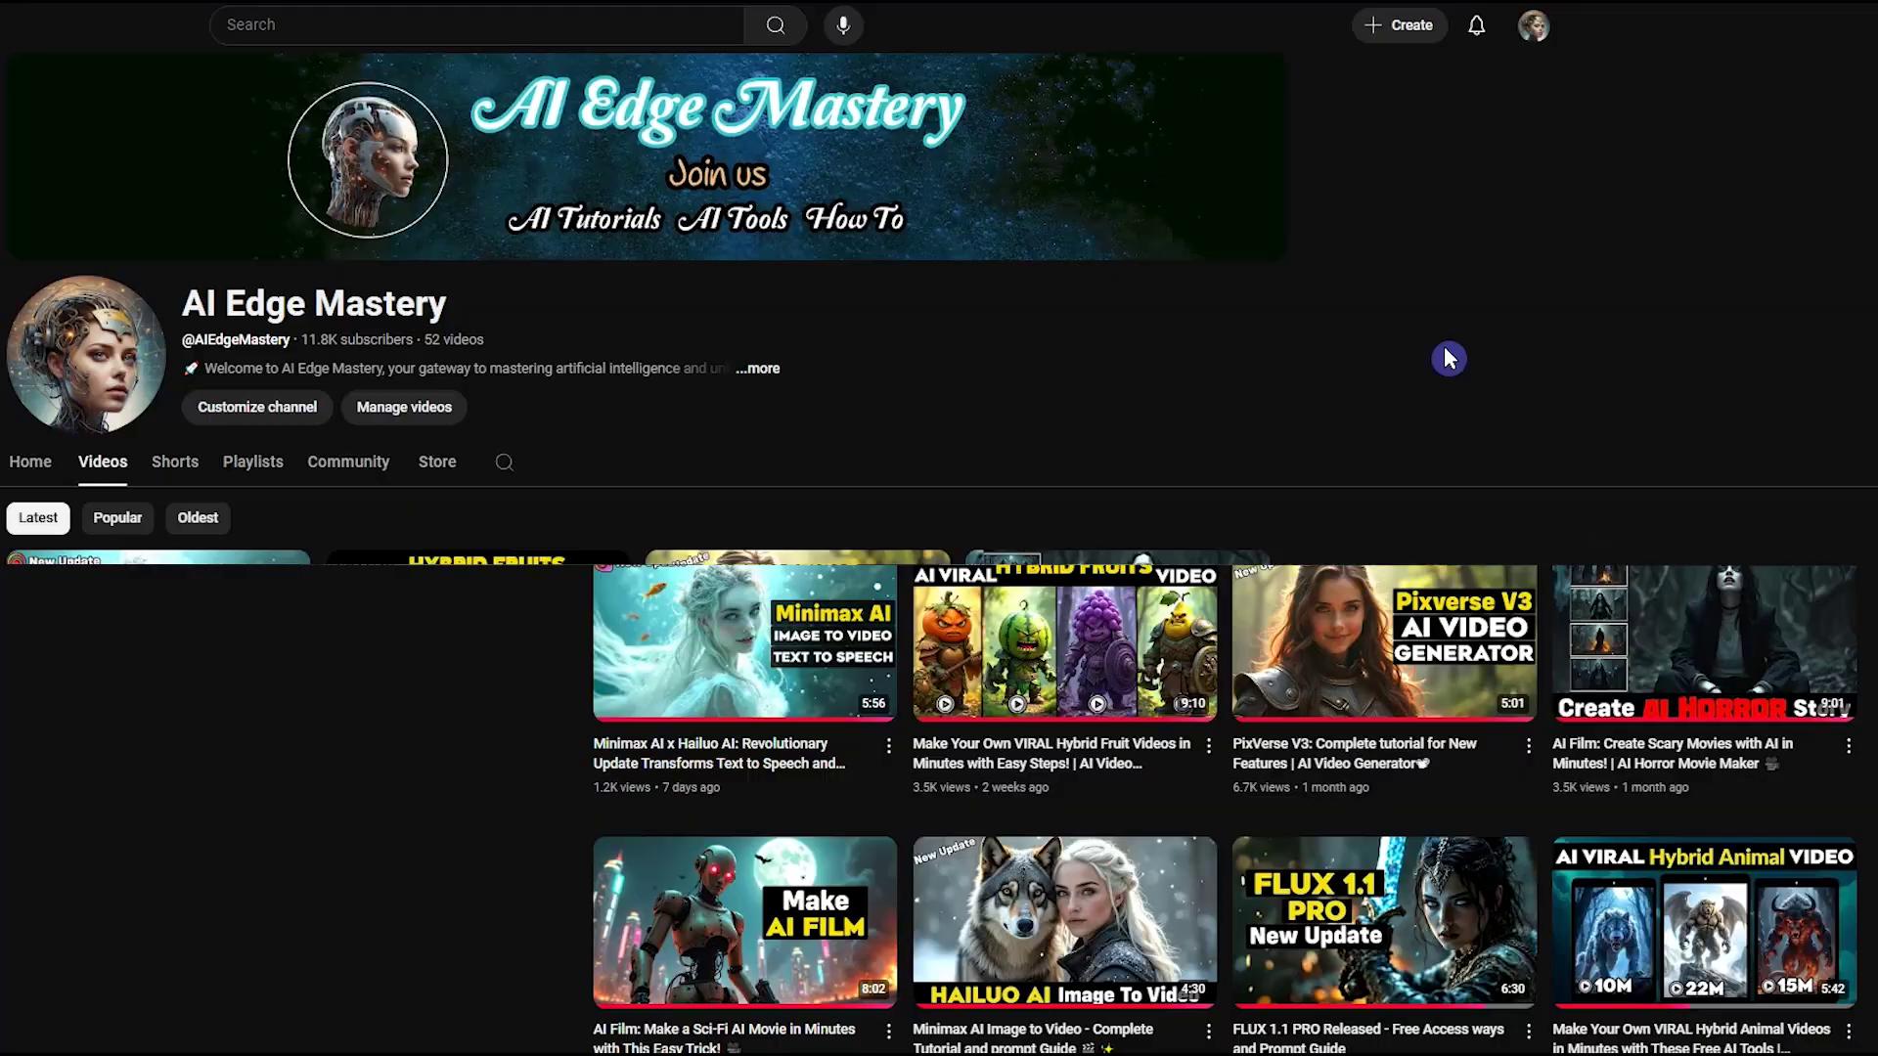
Step: From the Hailuo AI home page, use the sidebar Create entry to reach Image to Video
scroll(1750, 345, down, 5)
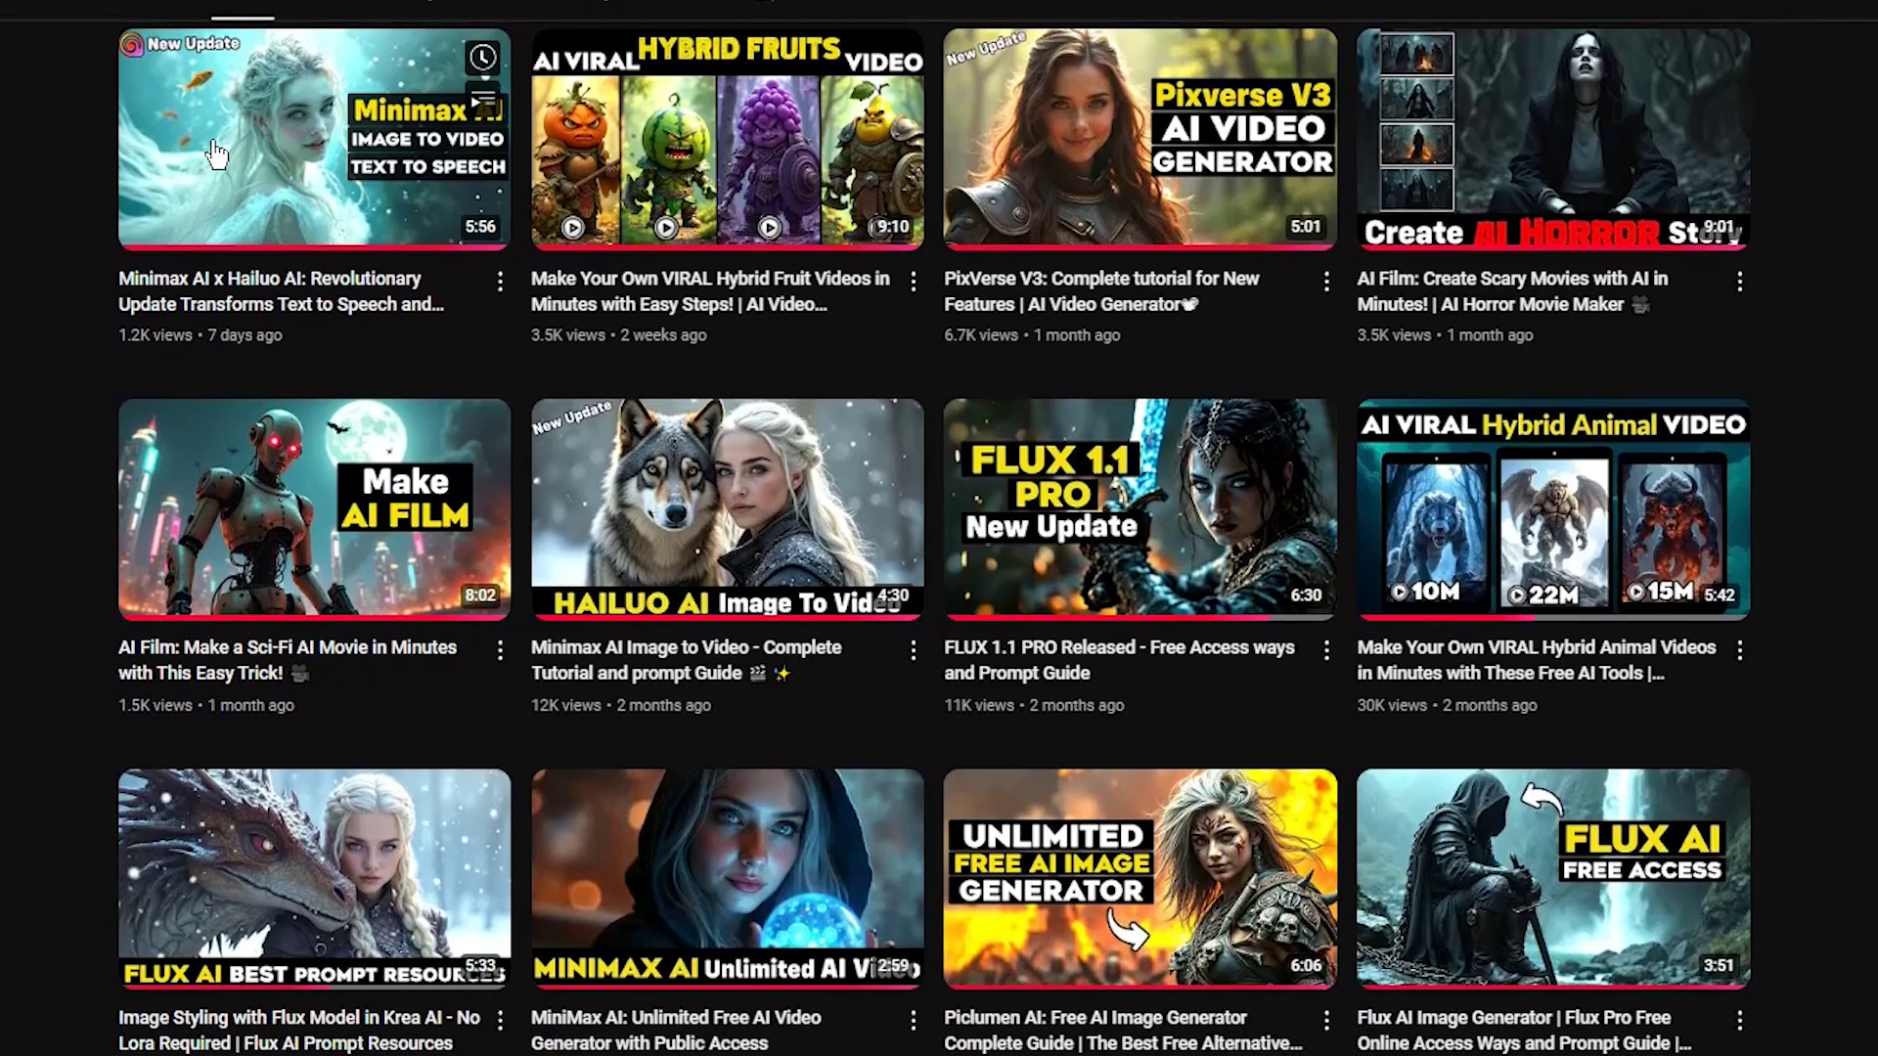
mouse_move(751, 462)
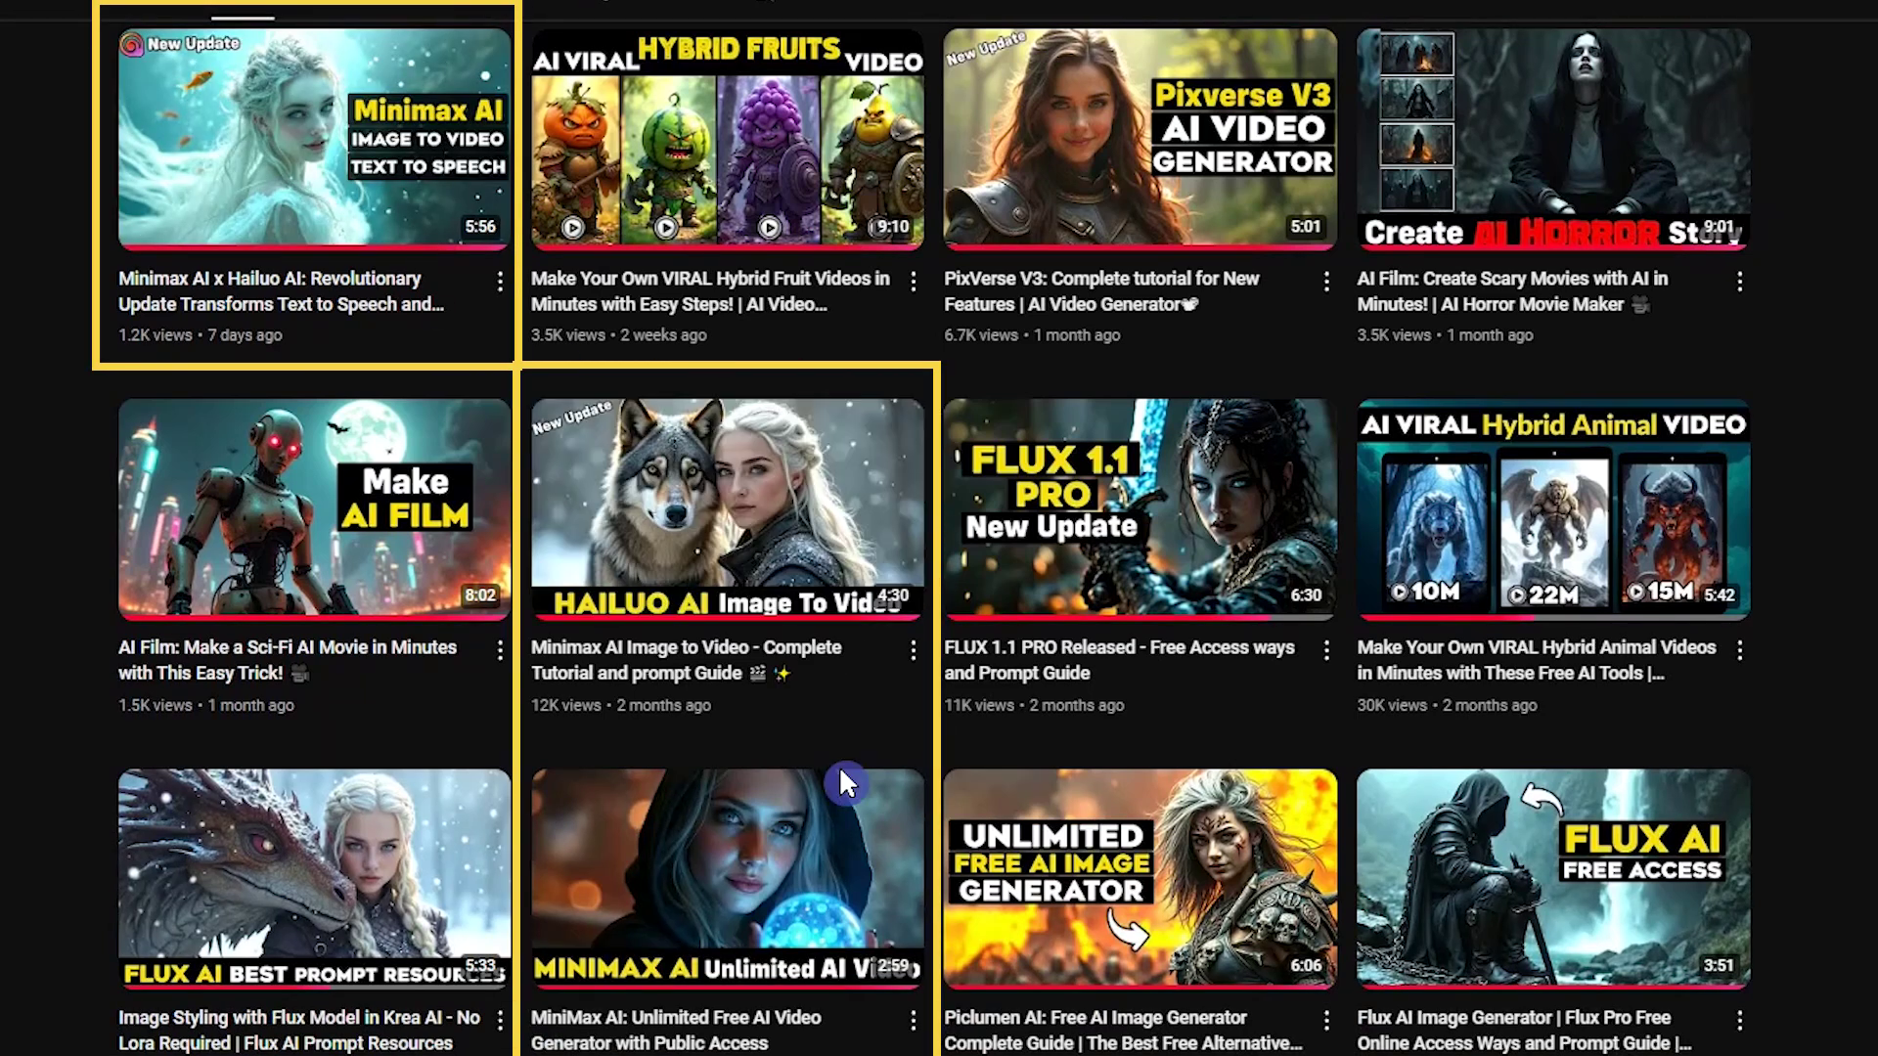
mouse_move(820, 873)
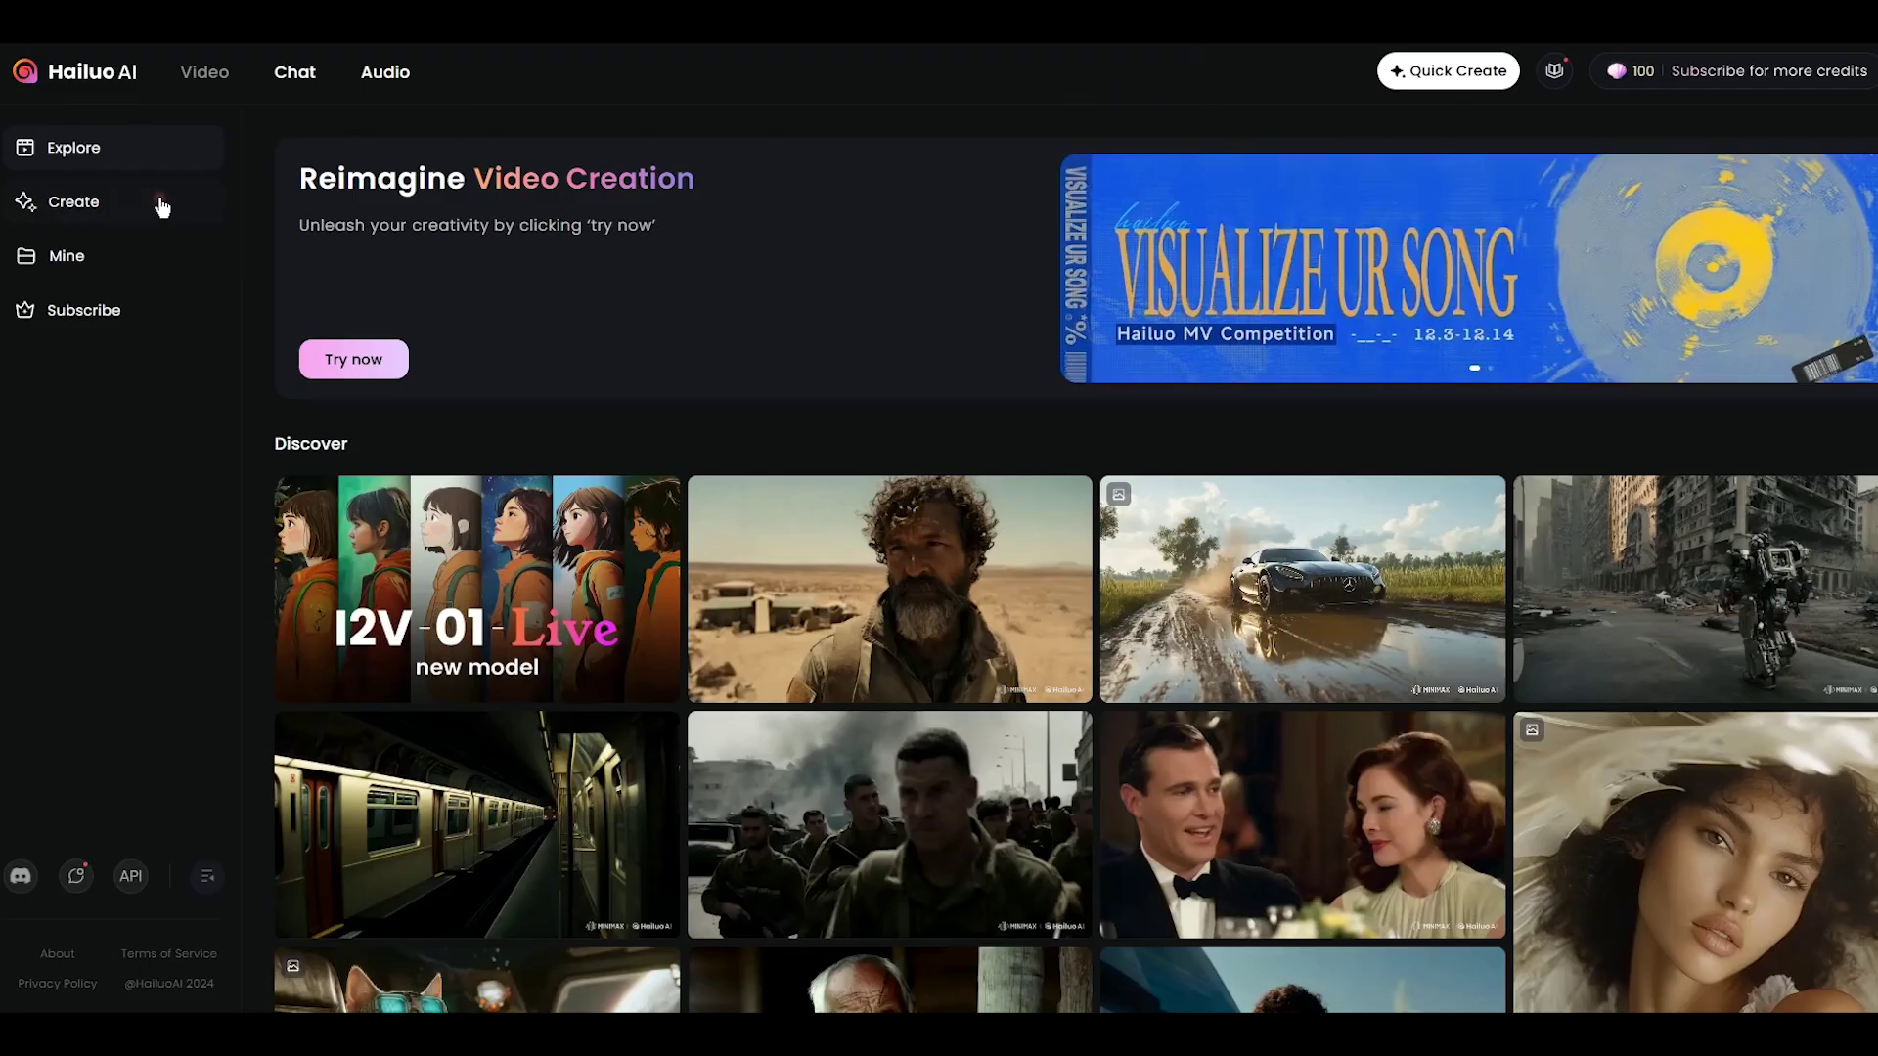
click(162, 207)
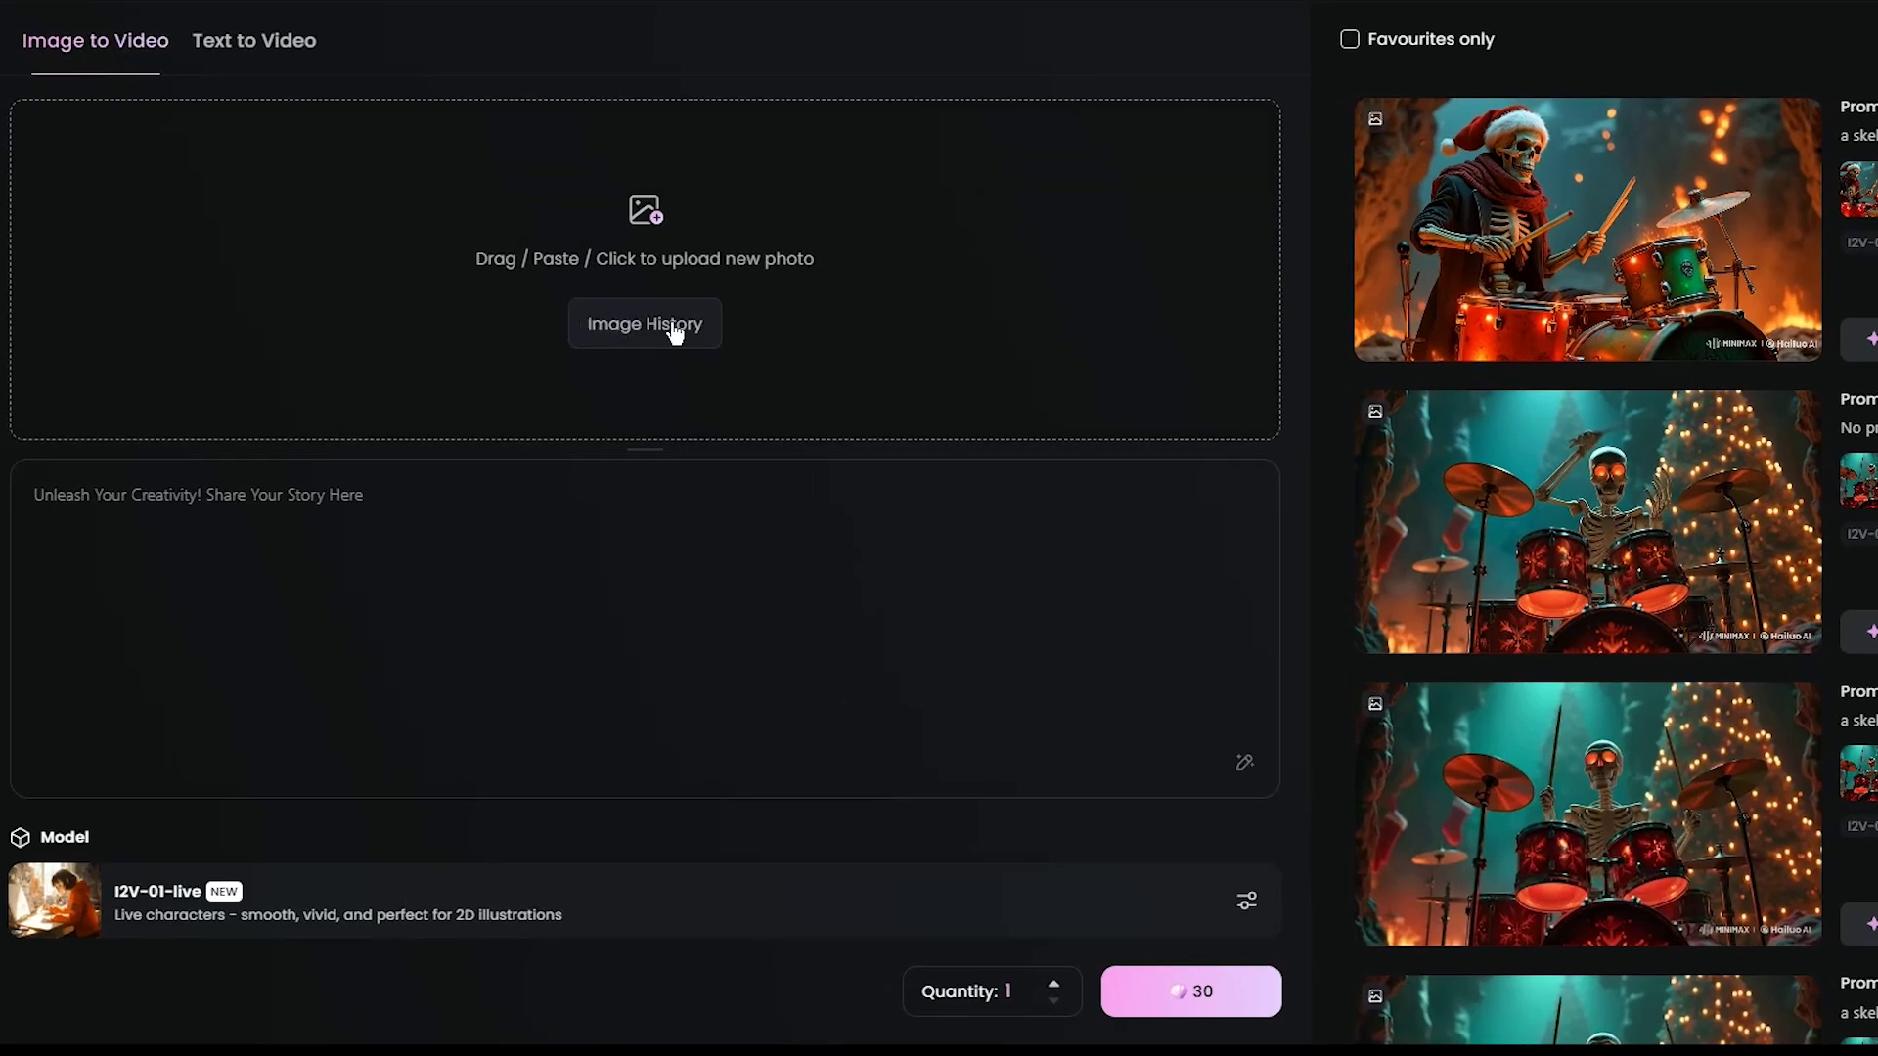
Step: Load the Santa skeleton guitarist image and enter the prompt 'a skeleton playing guitar'
click(645, 324)
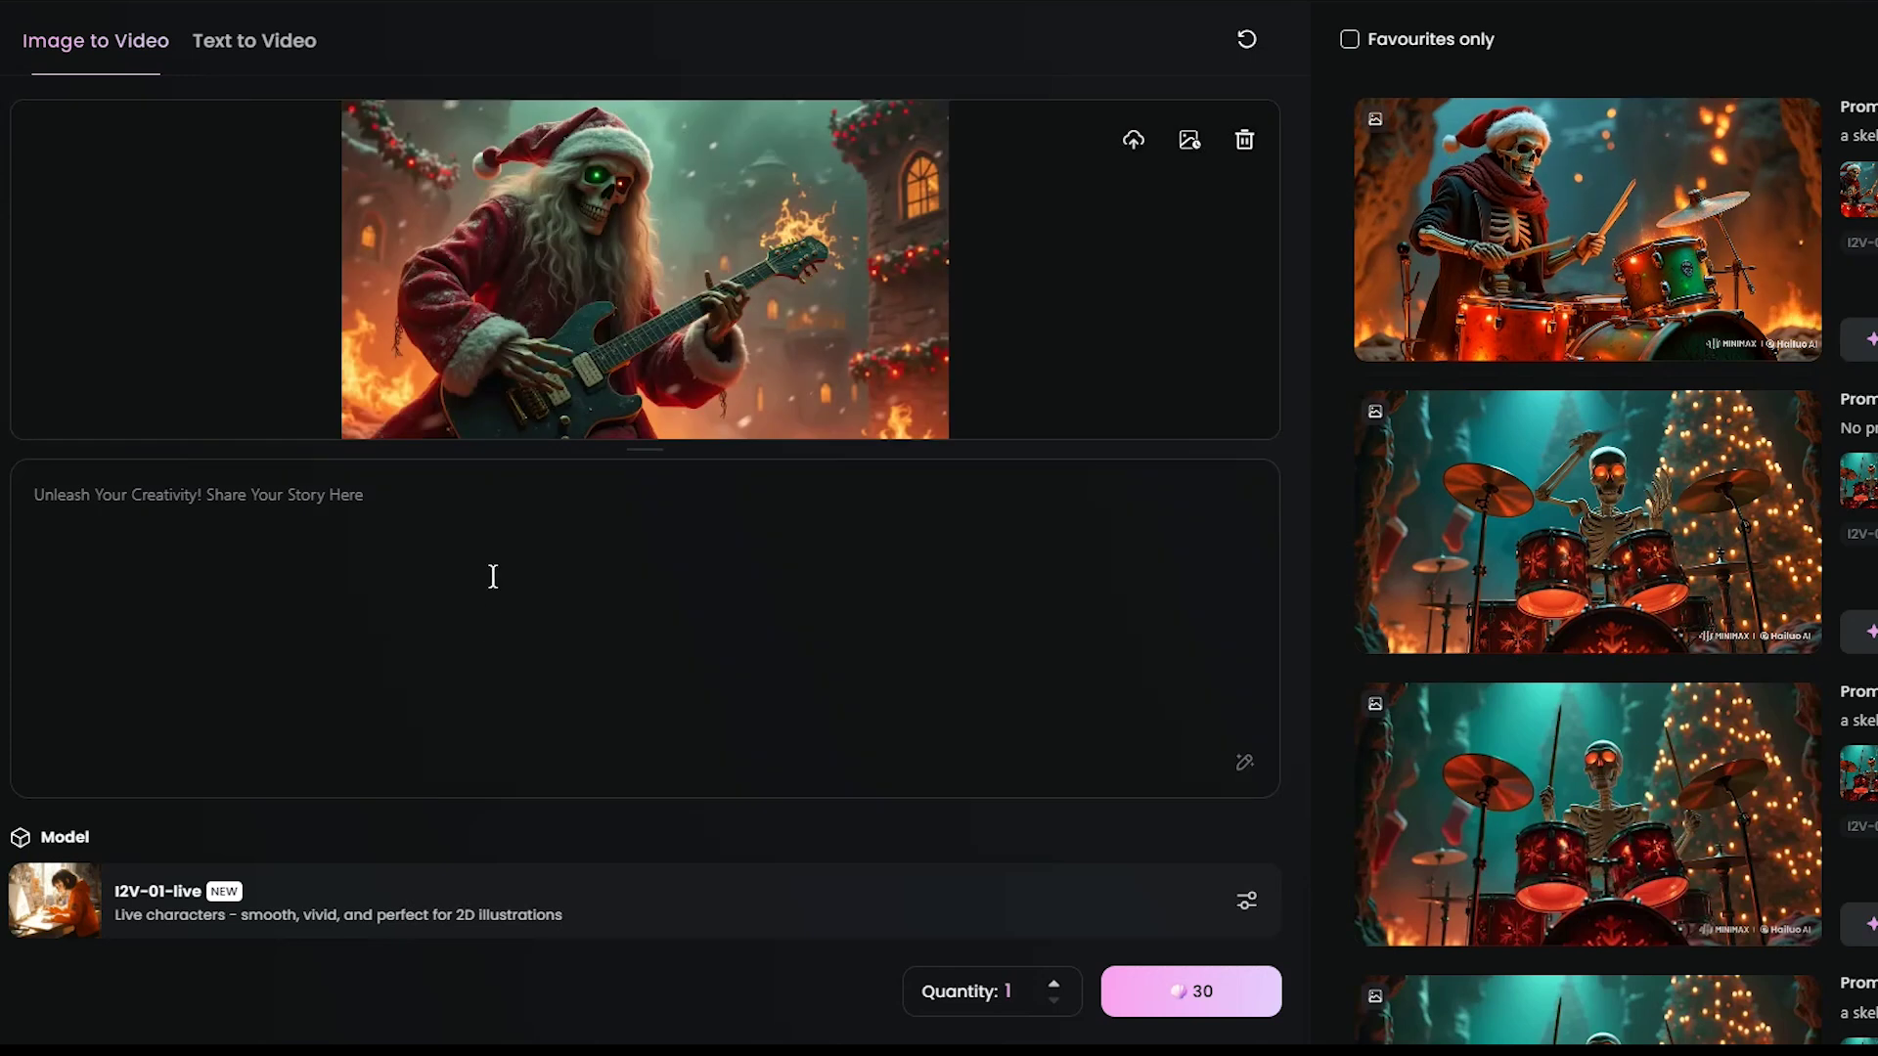
click(506, 519)
mouse_move(1374, 343)
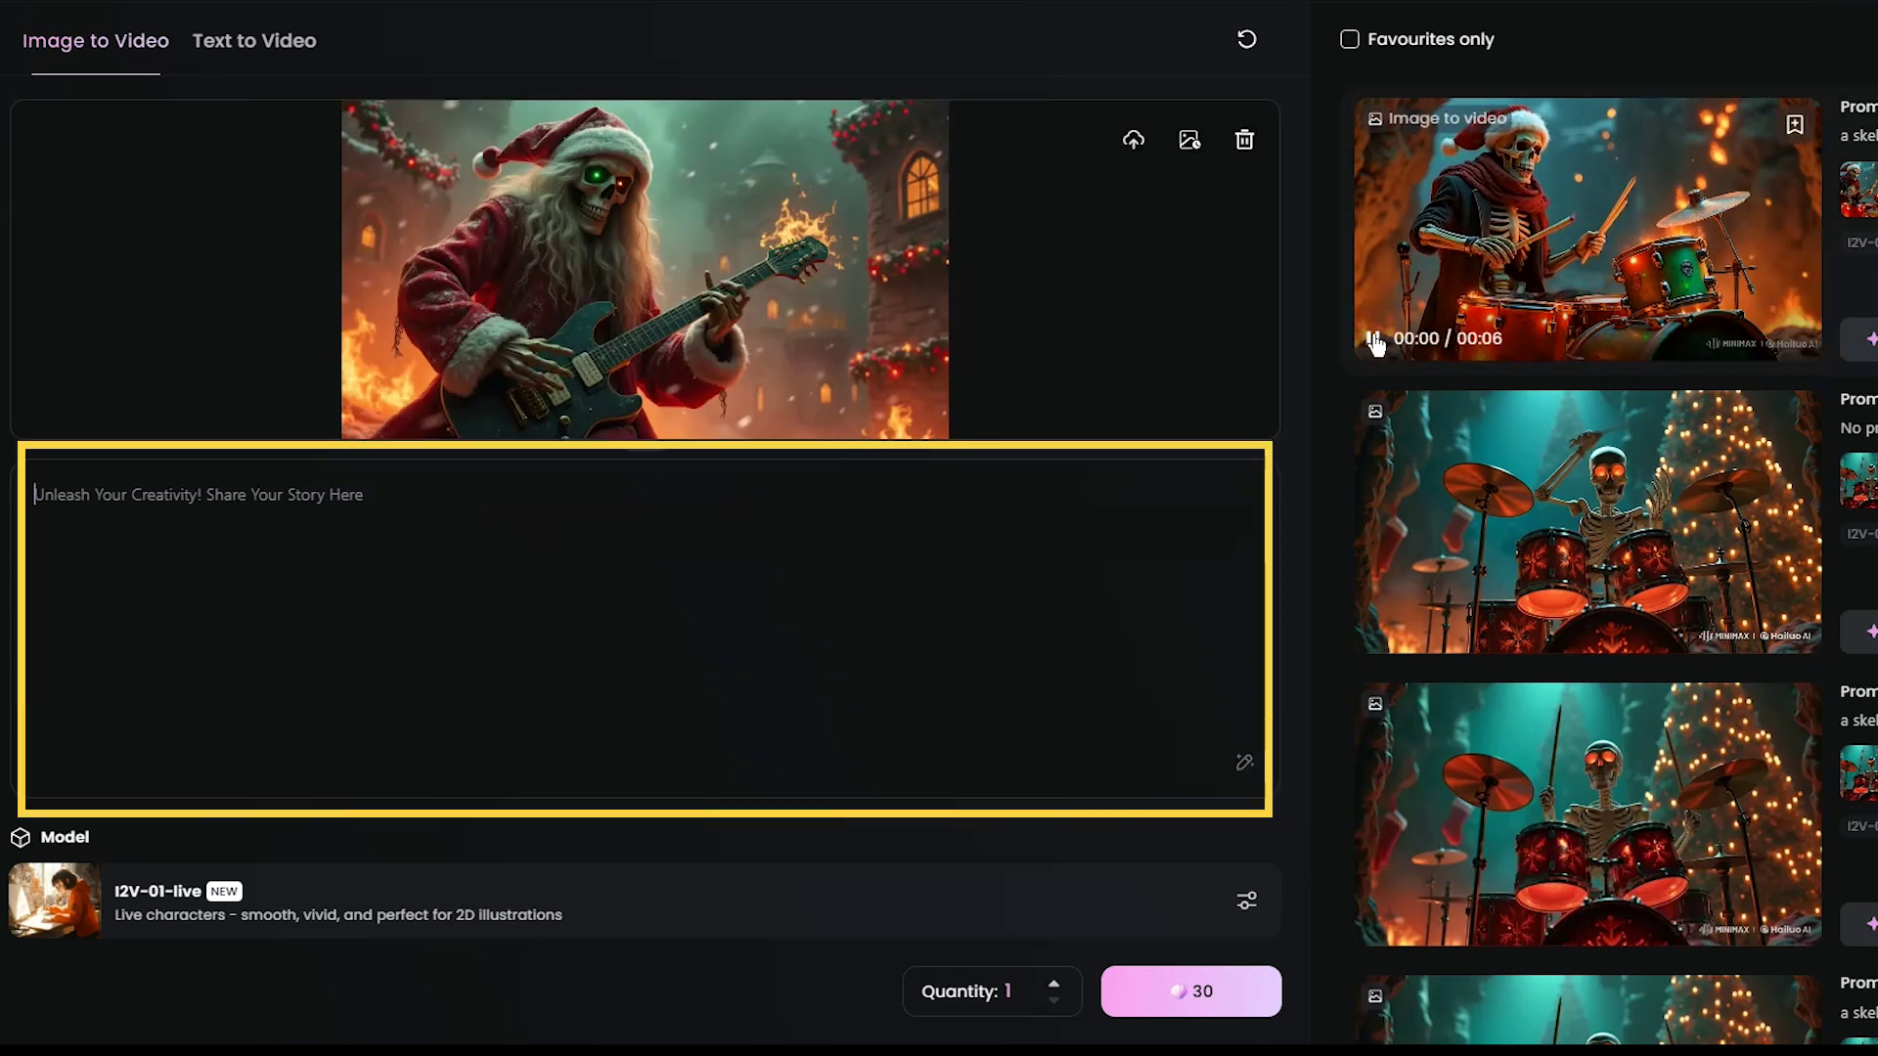
text(a skeleto)
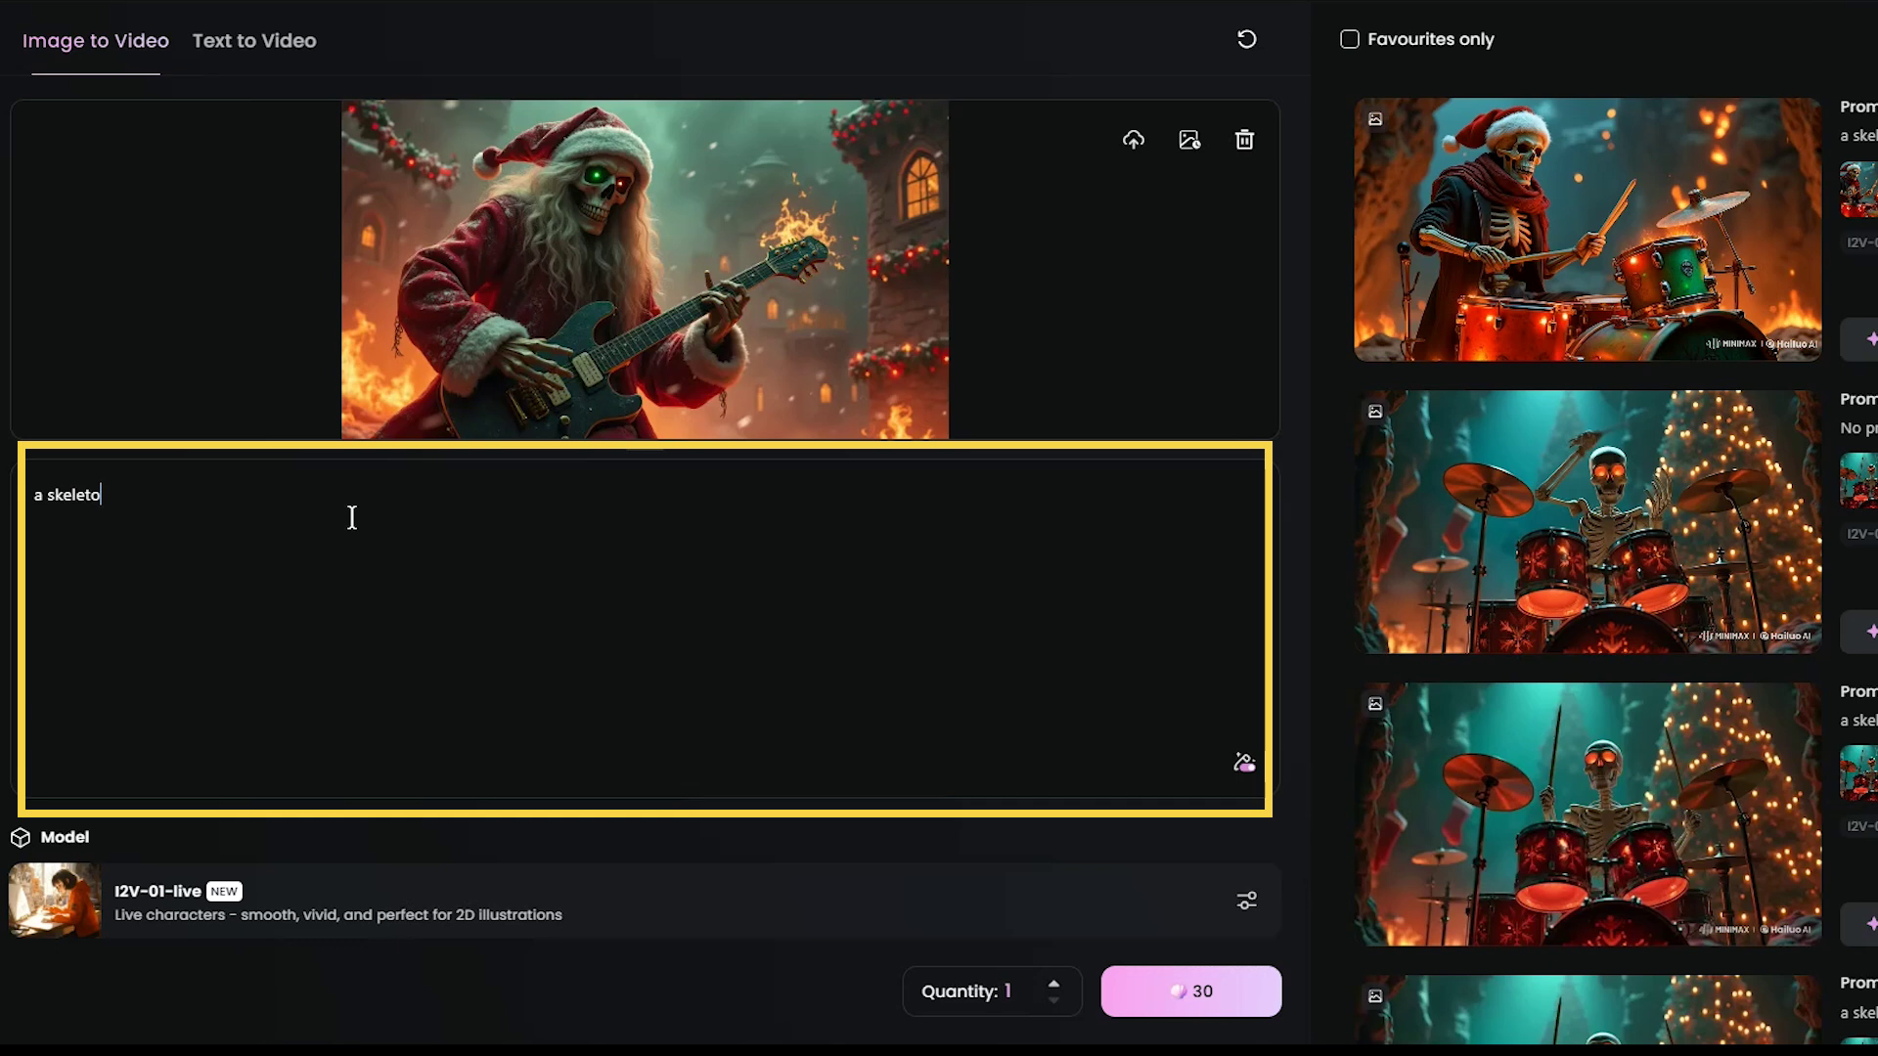
text(n playing guitar)
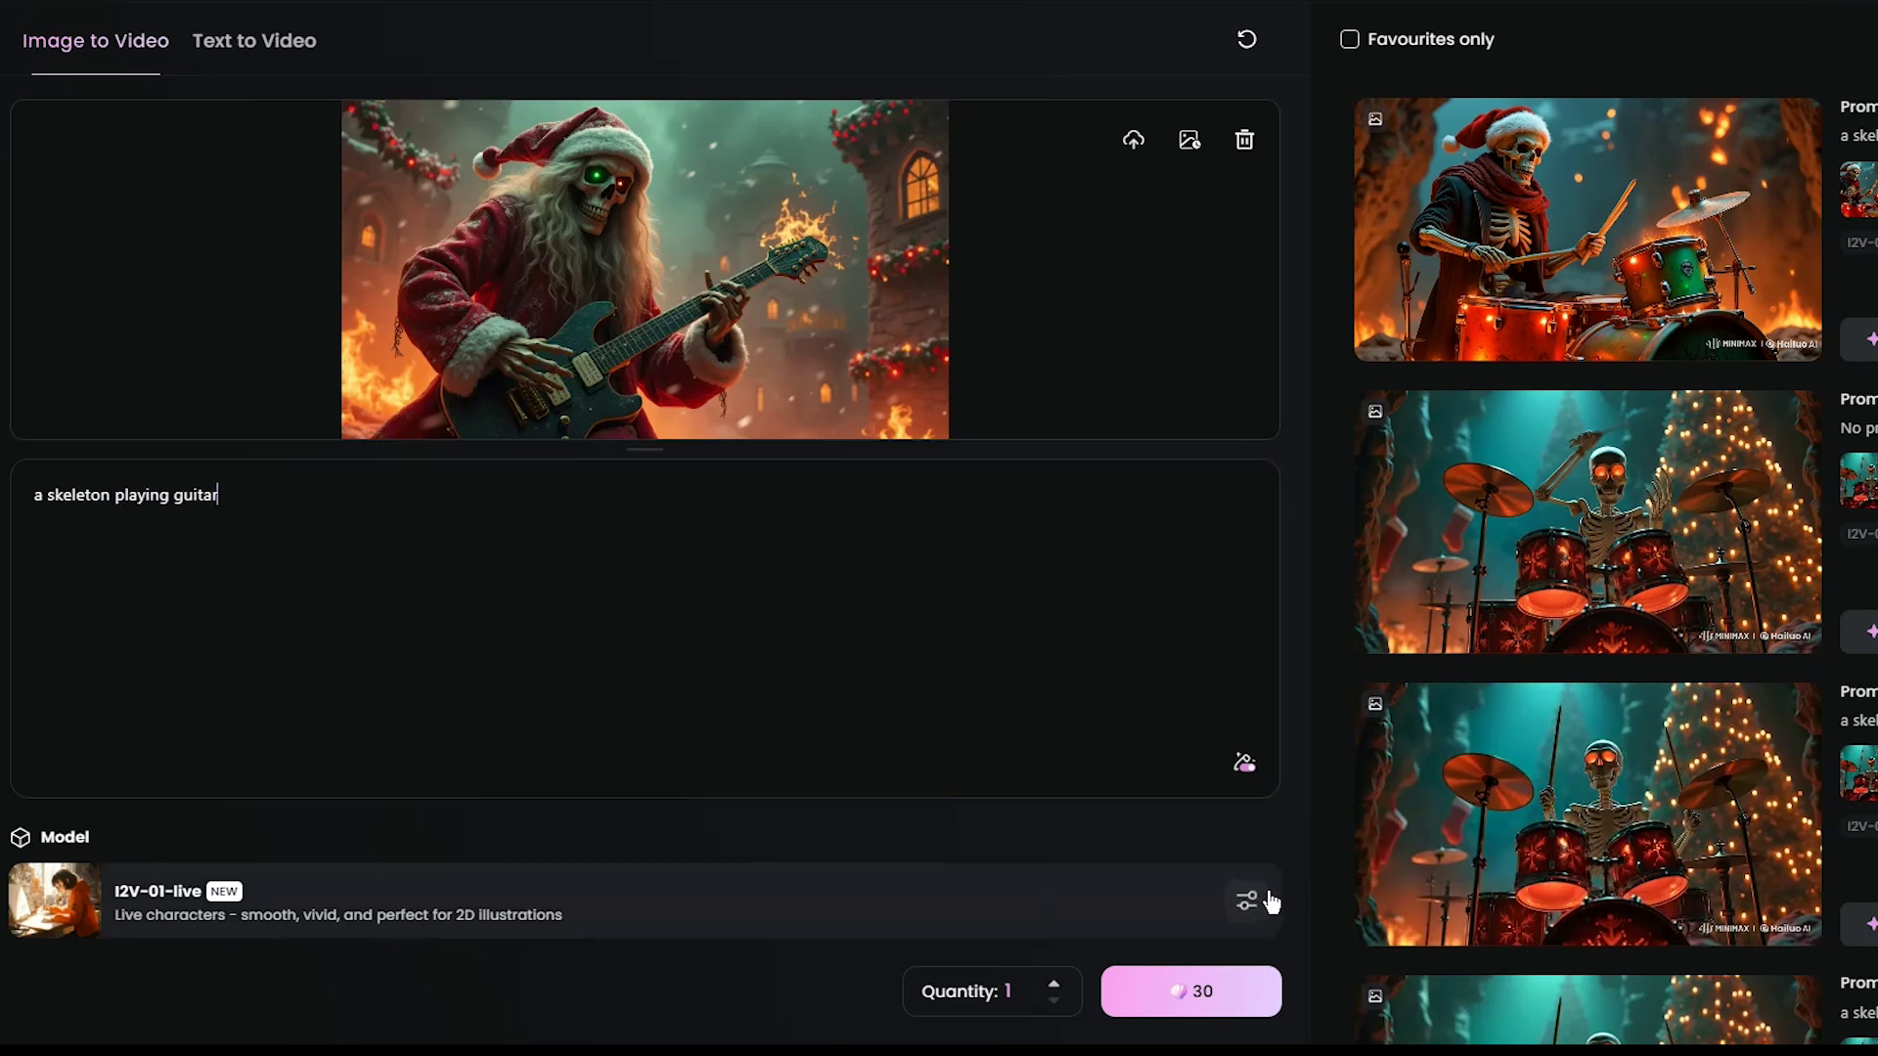
mouse_move(1244, 767)
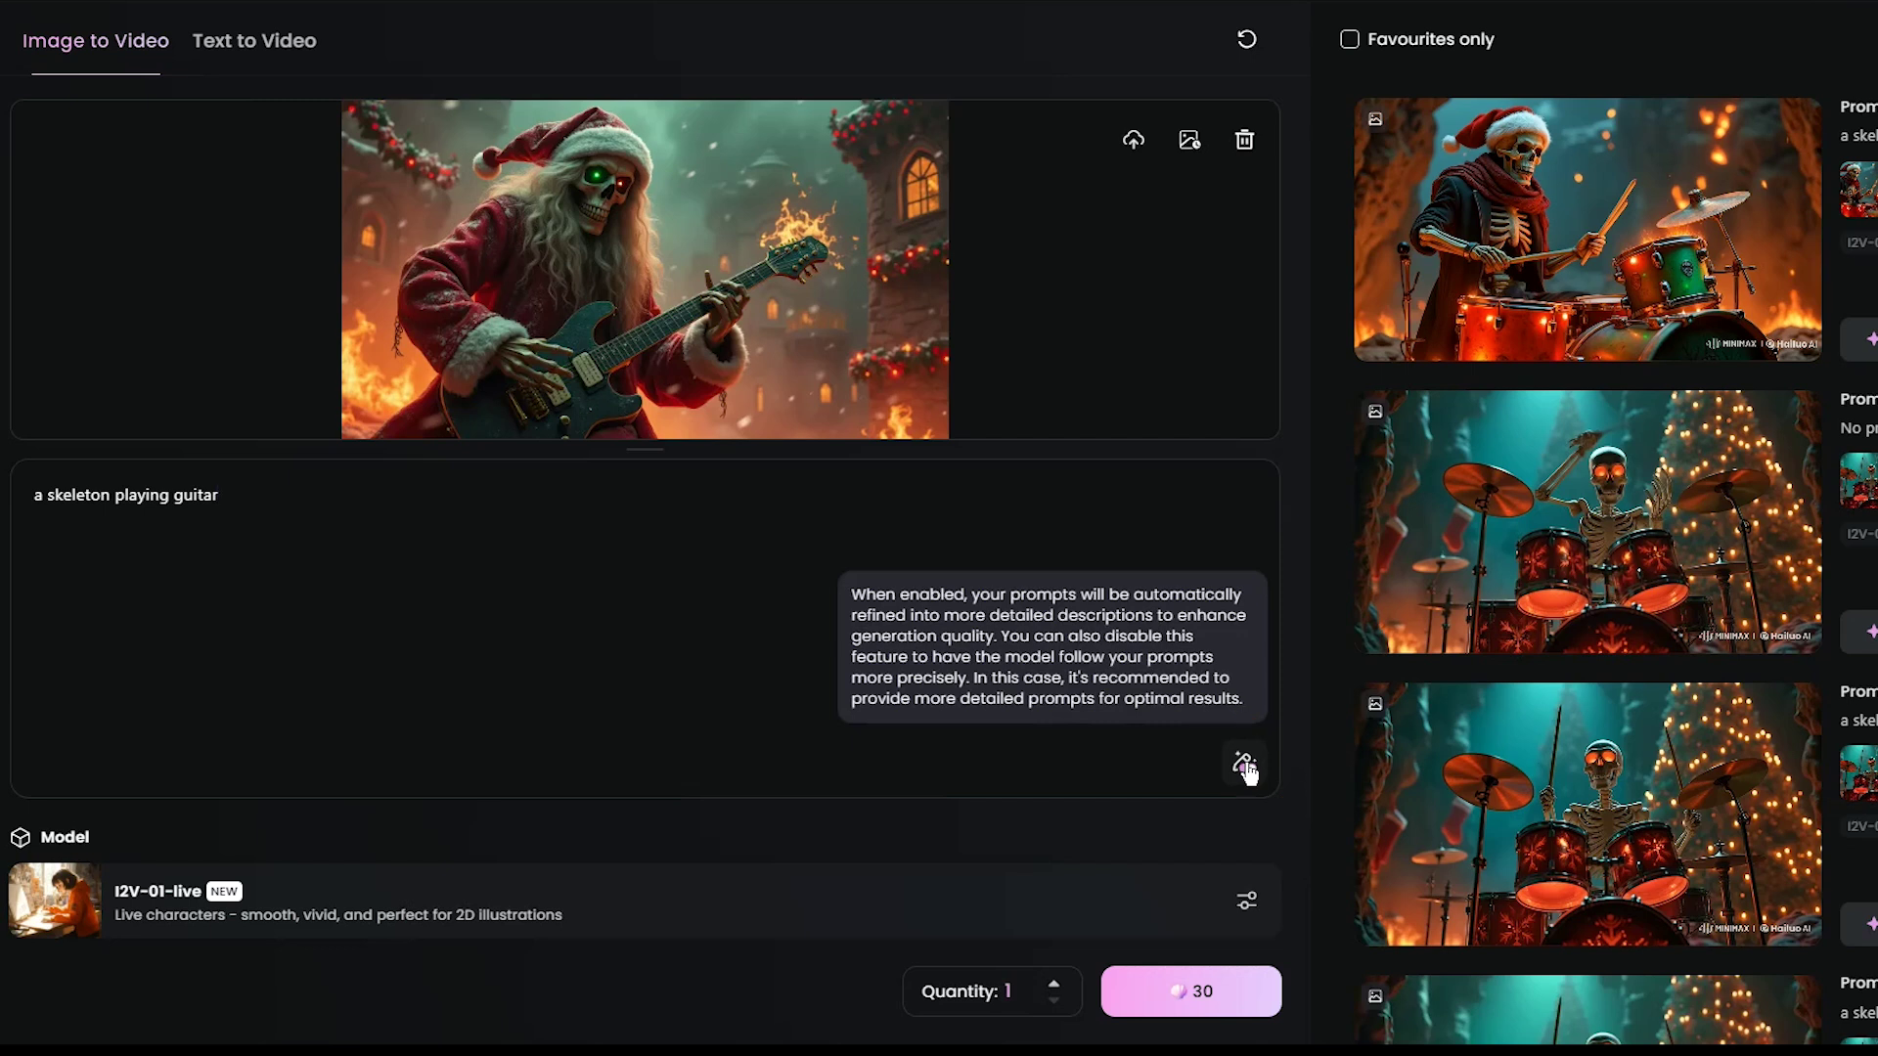
key(ctrl+a)
key(BackSpace)
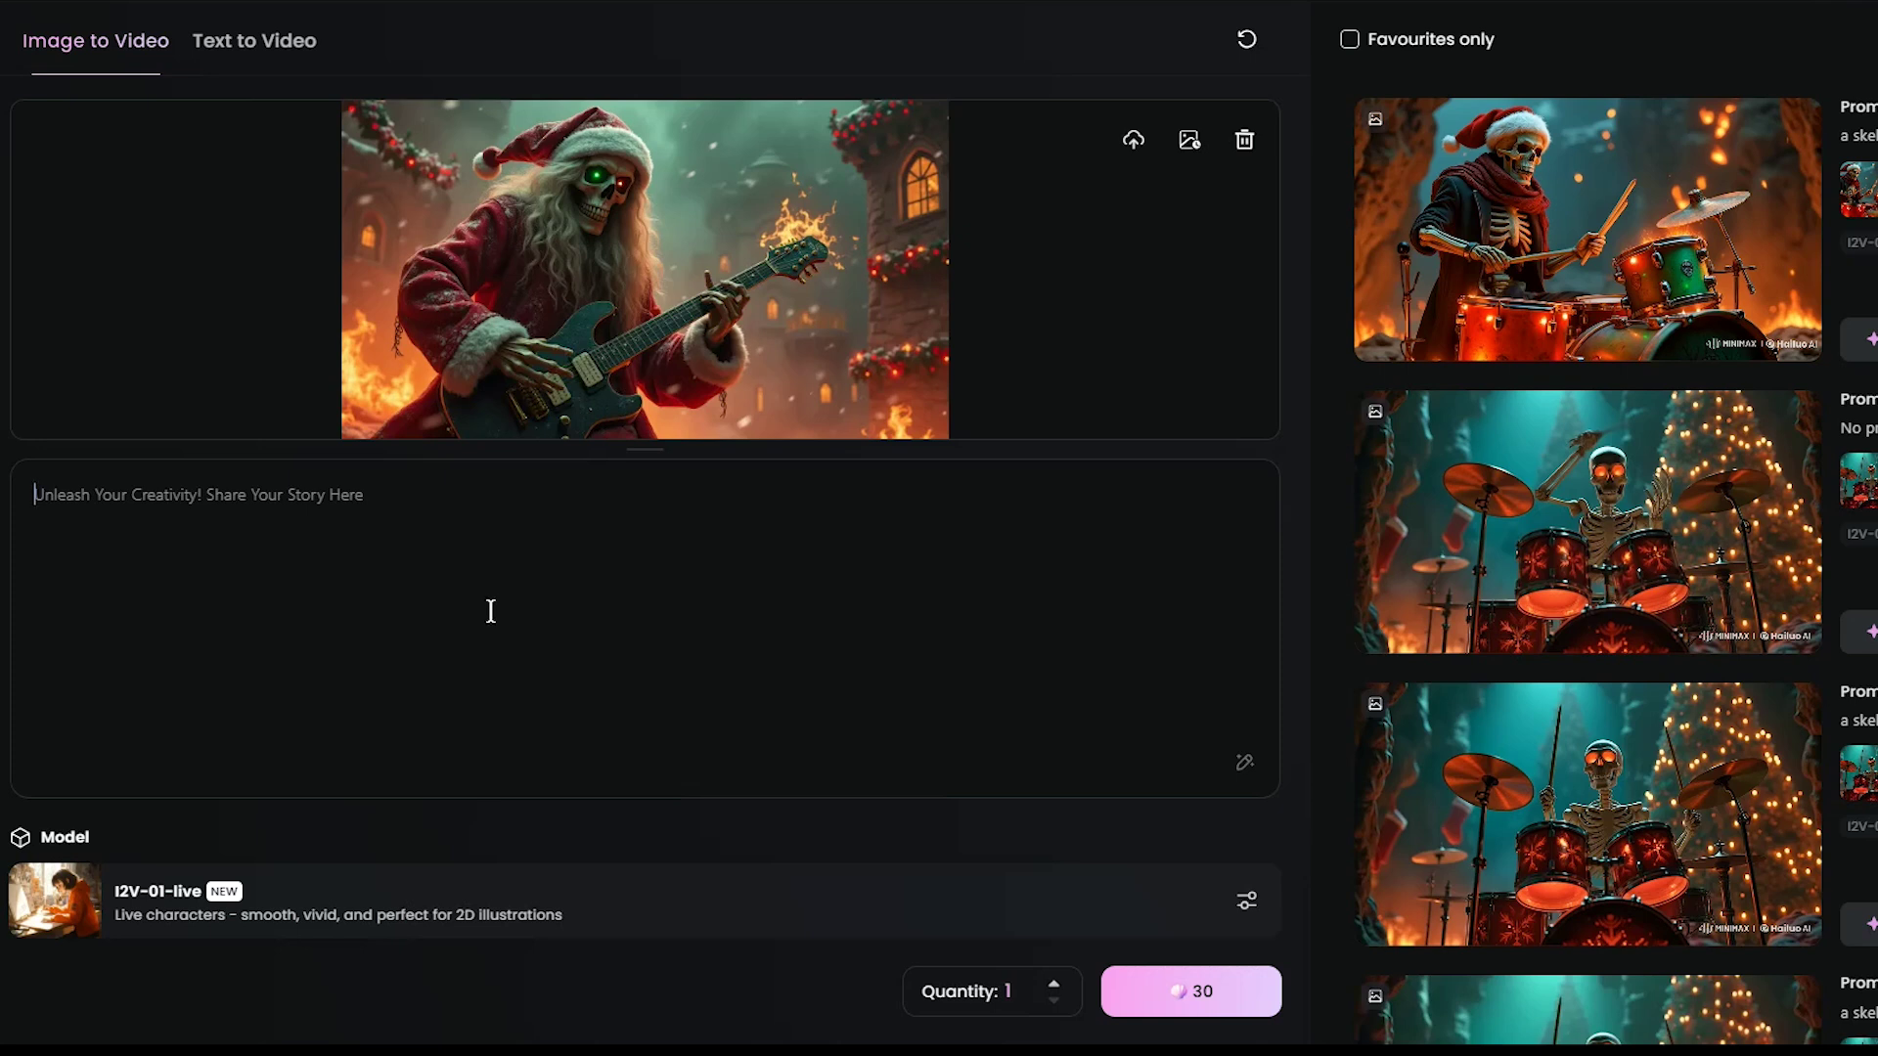
key(ctrl+z)
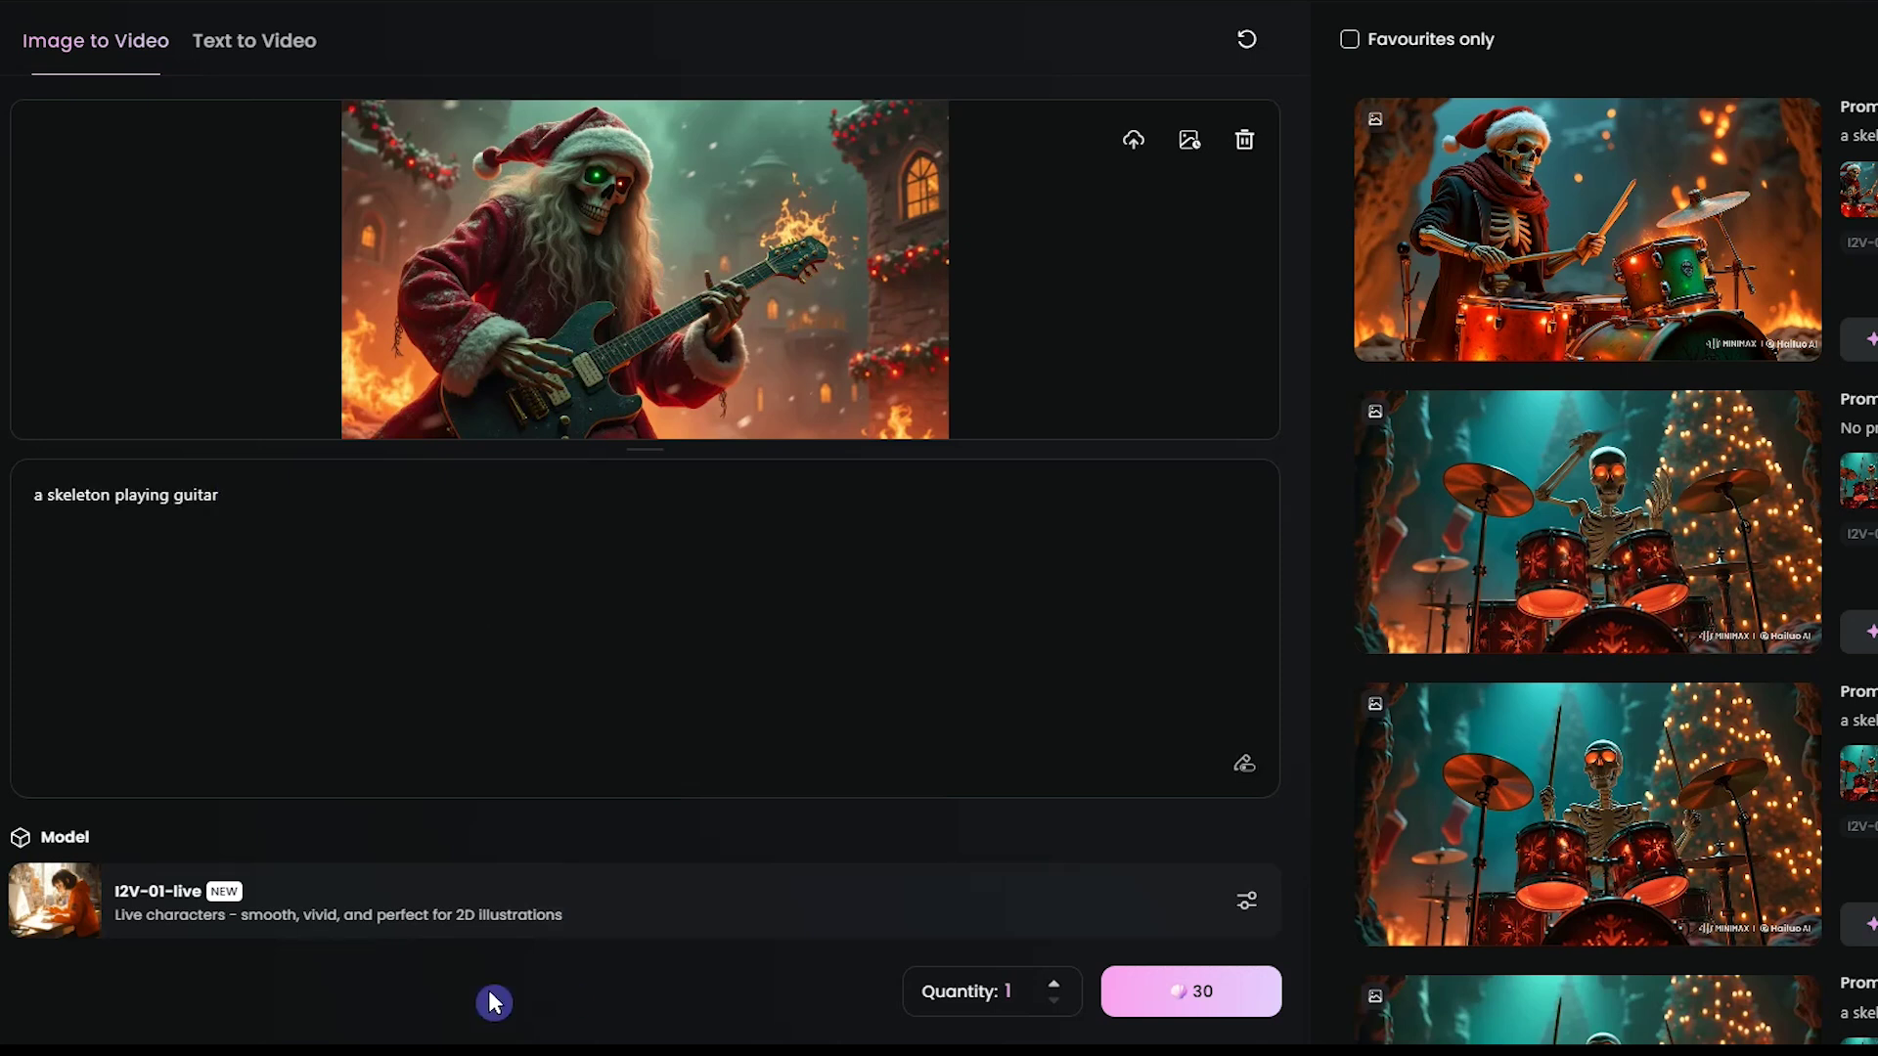
Step: Keep the I2V-01-live model with quantity 1, then read the microphone clip's prompt
click(907, 921)
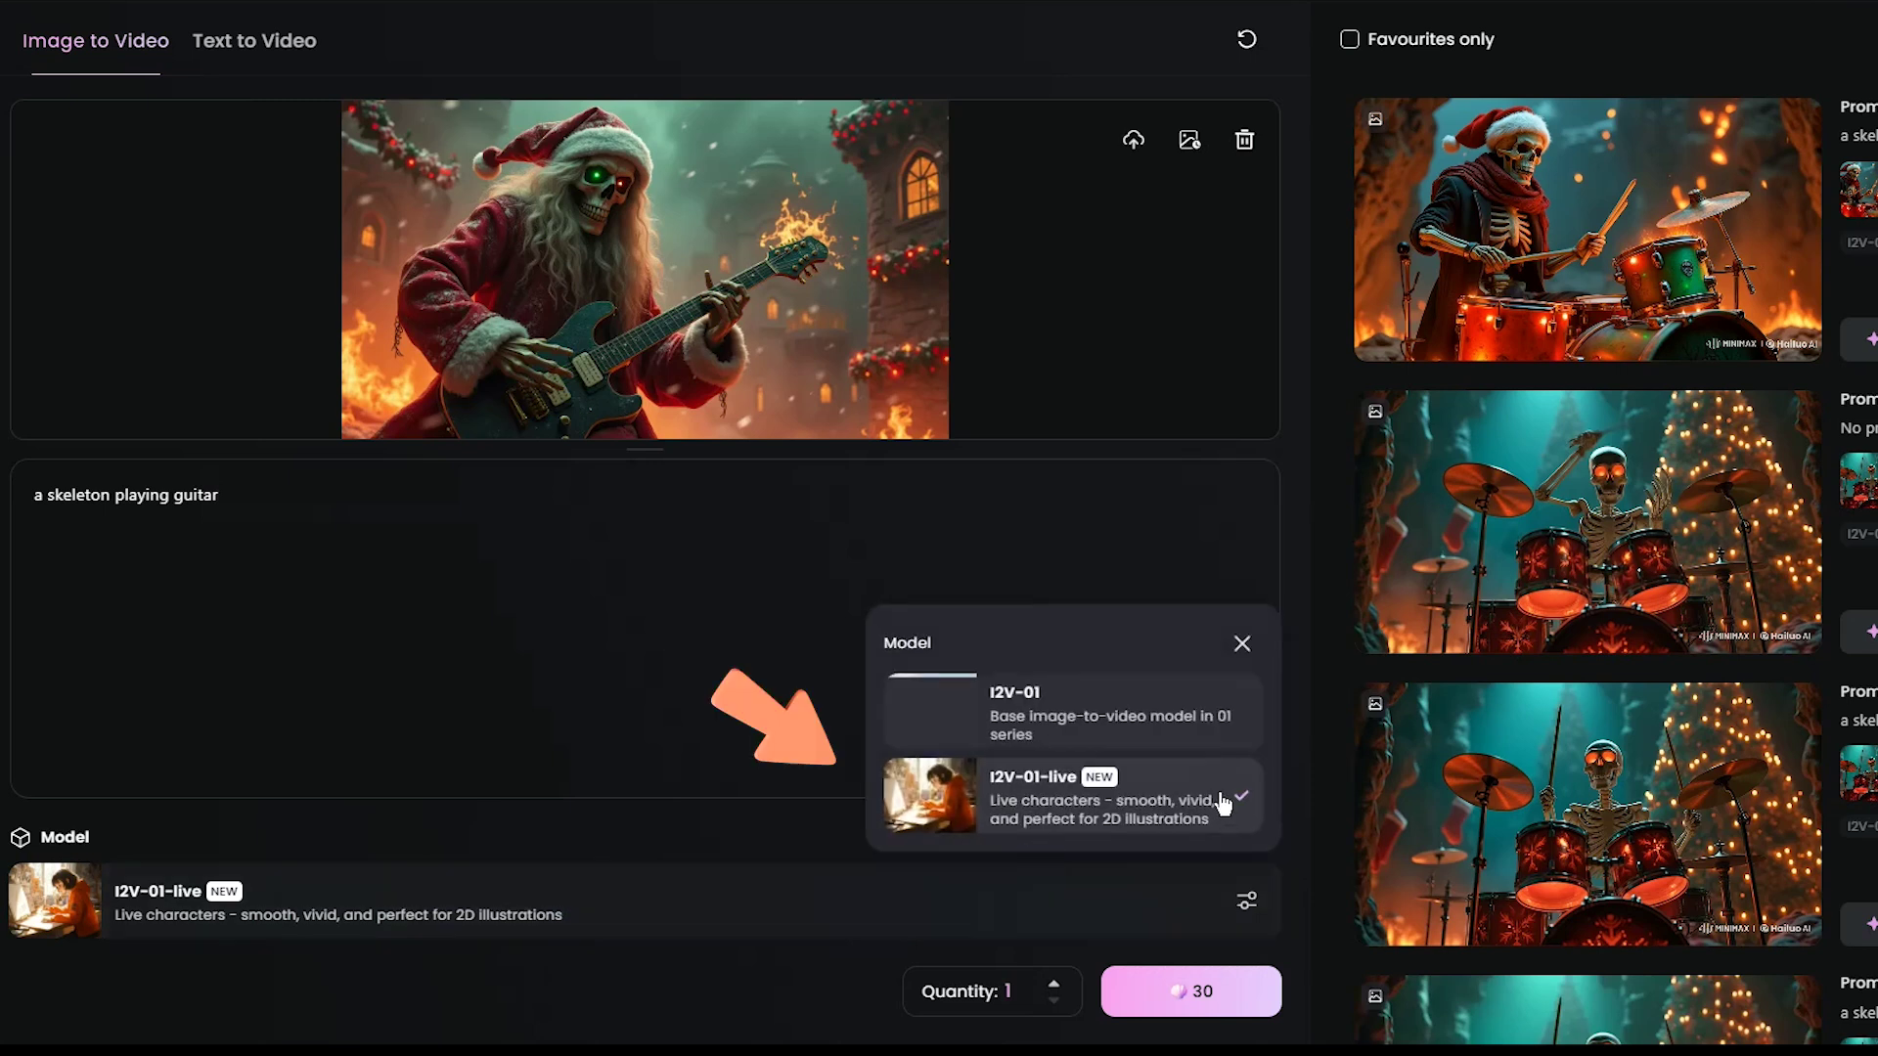
click(1076, 797)
click(1067, 1027)
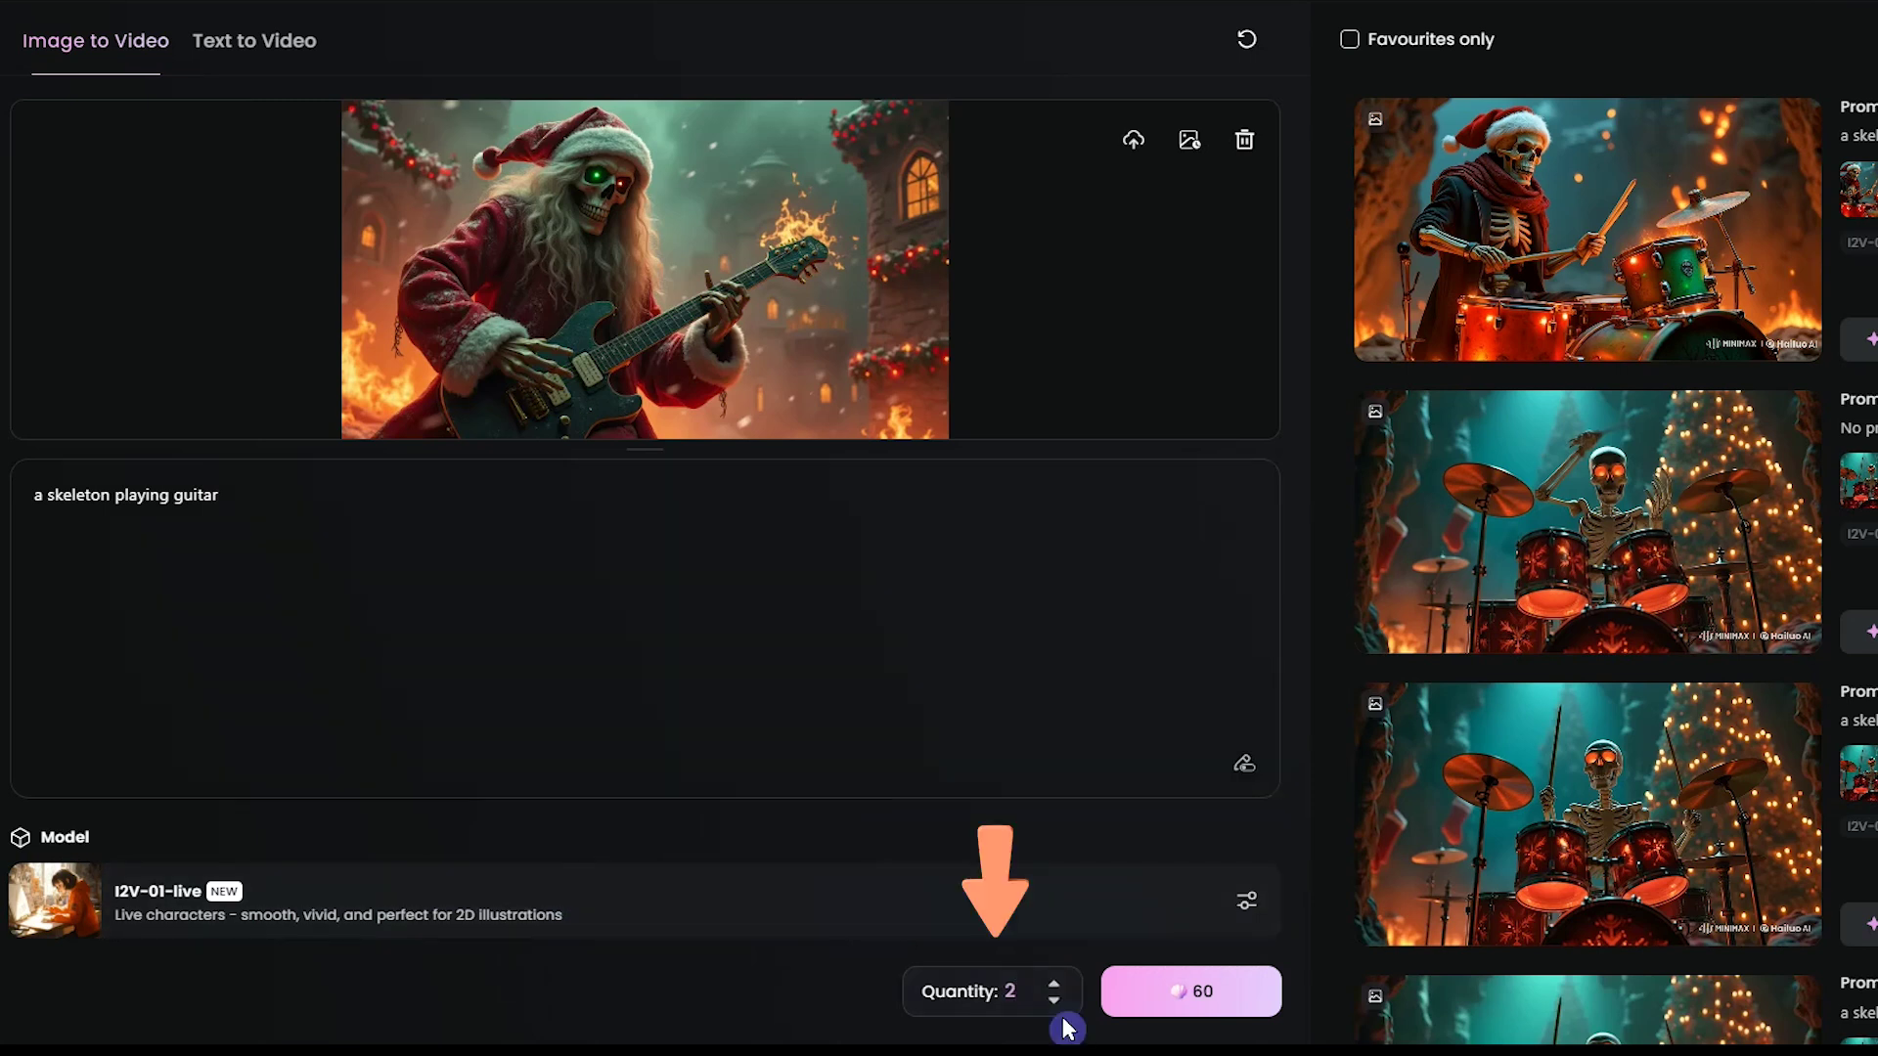
click(1055, 999)
click(1022, 1028)
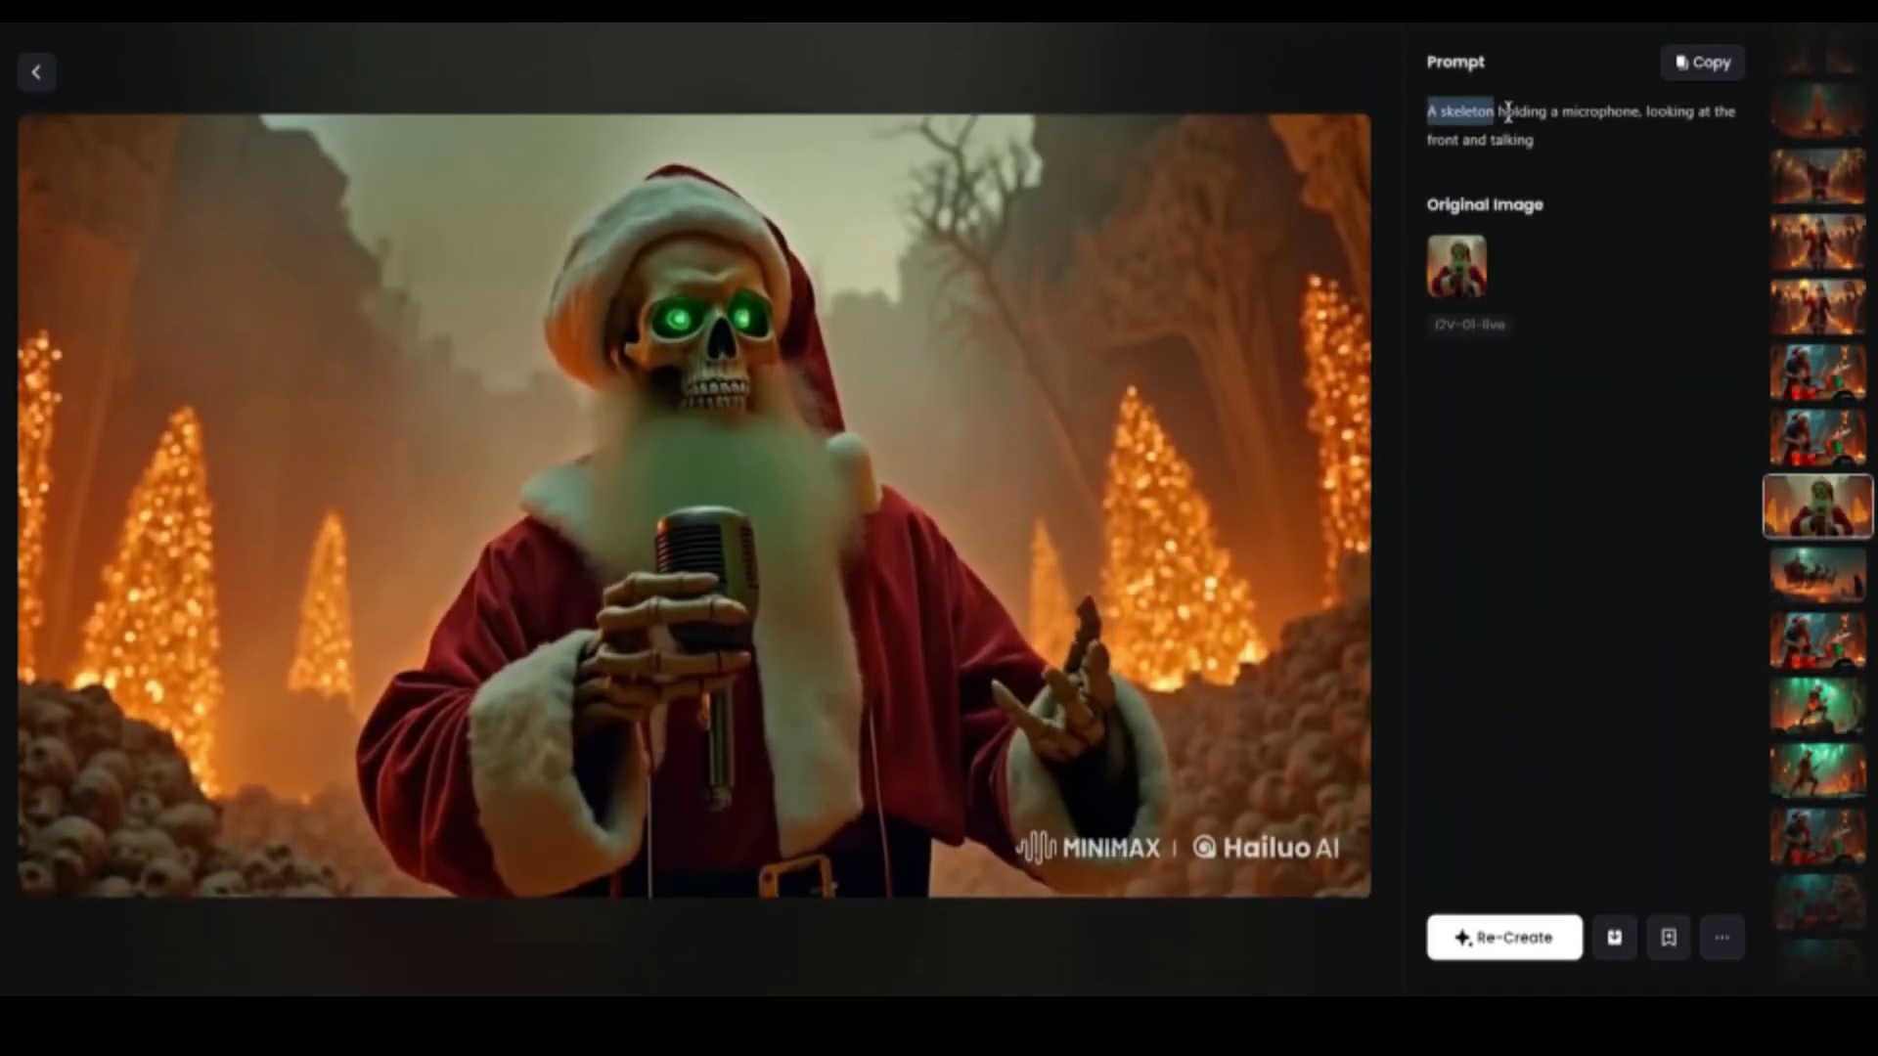
drag(1507, 110, 1552, 148)
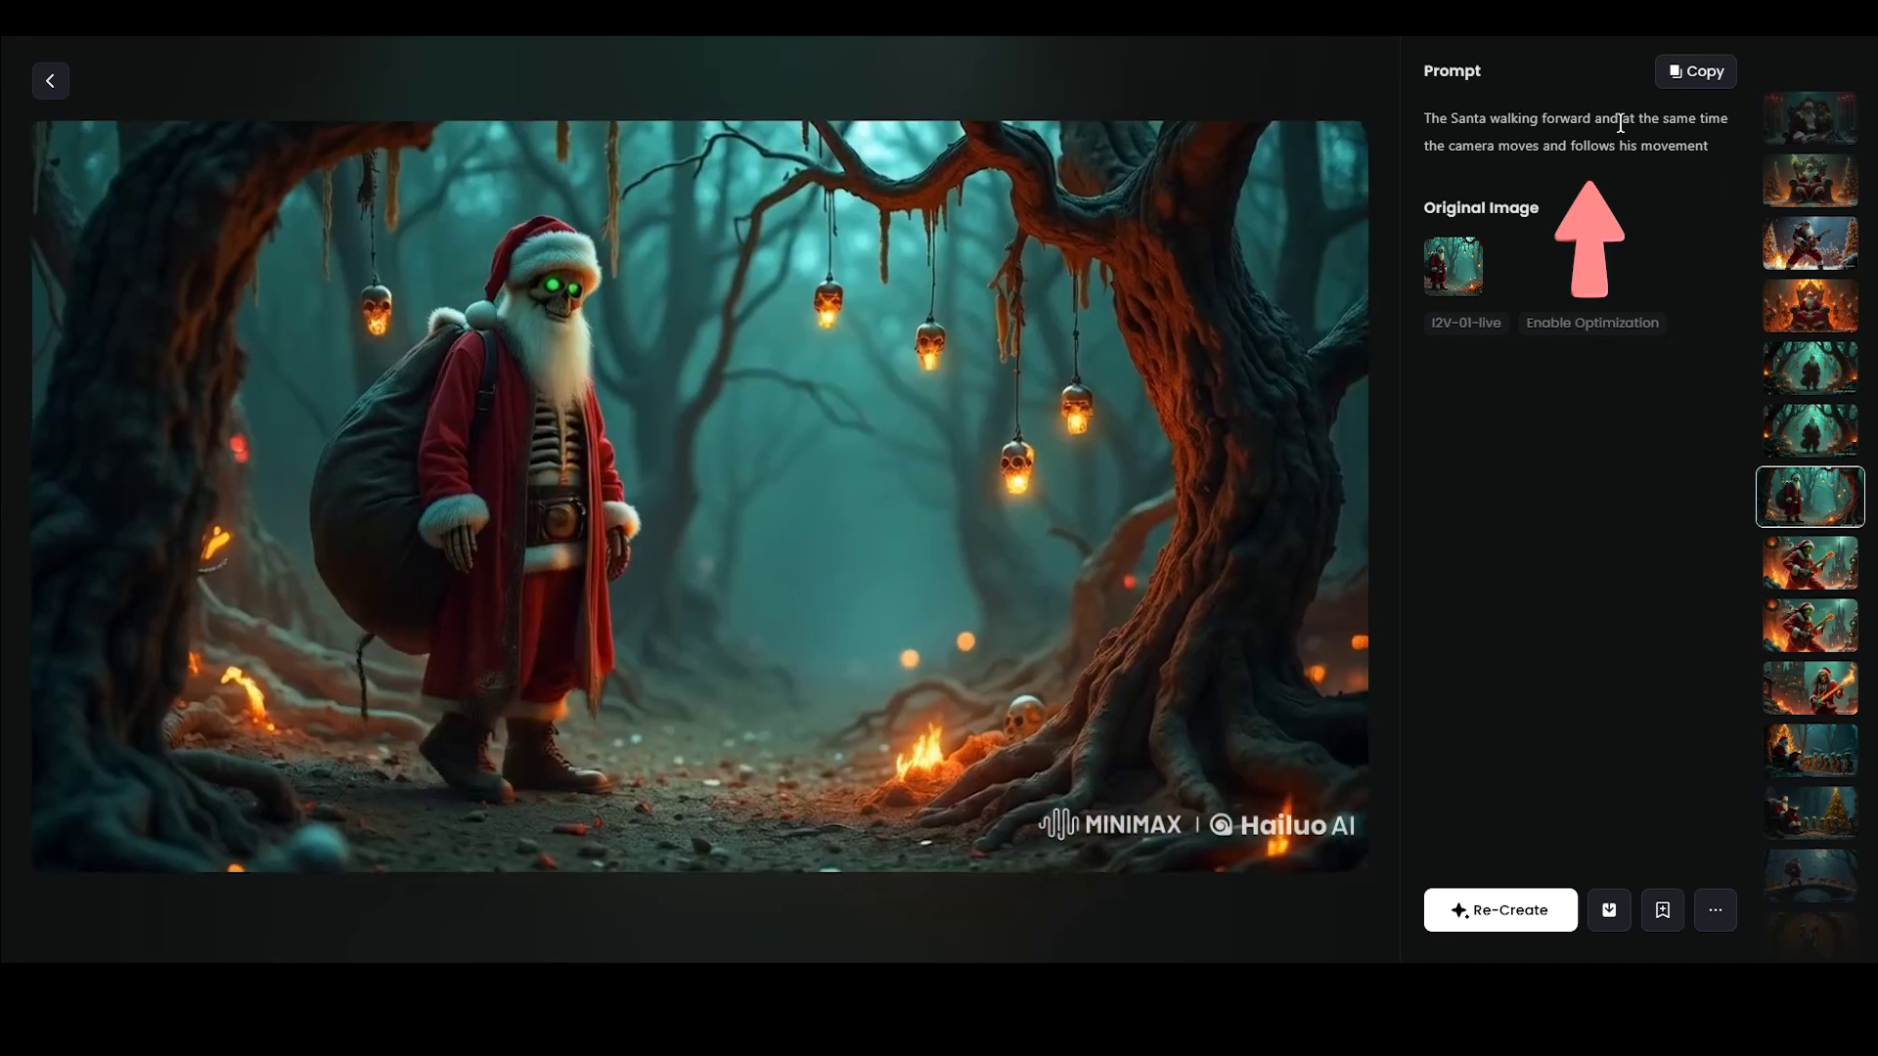
Step: Read the walking Santa clip's prompt and download the reindeer sled clip
drag(1623, 119, 1736, 125)
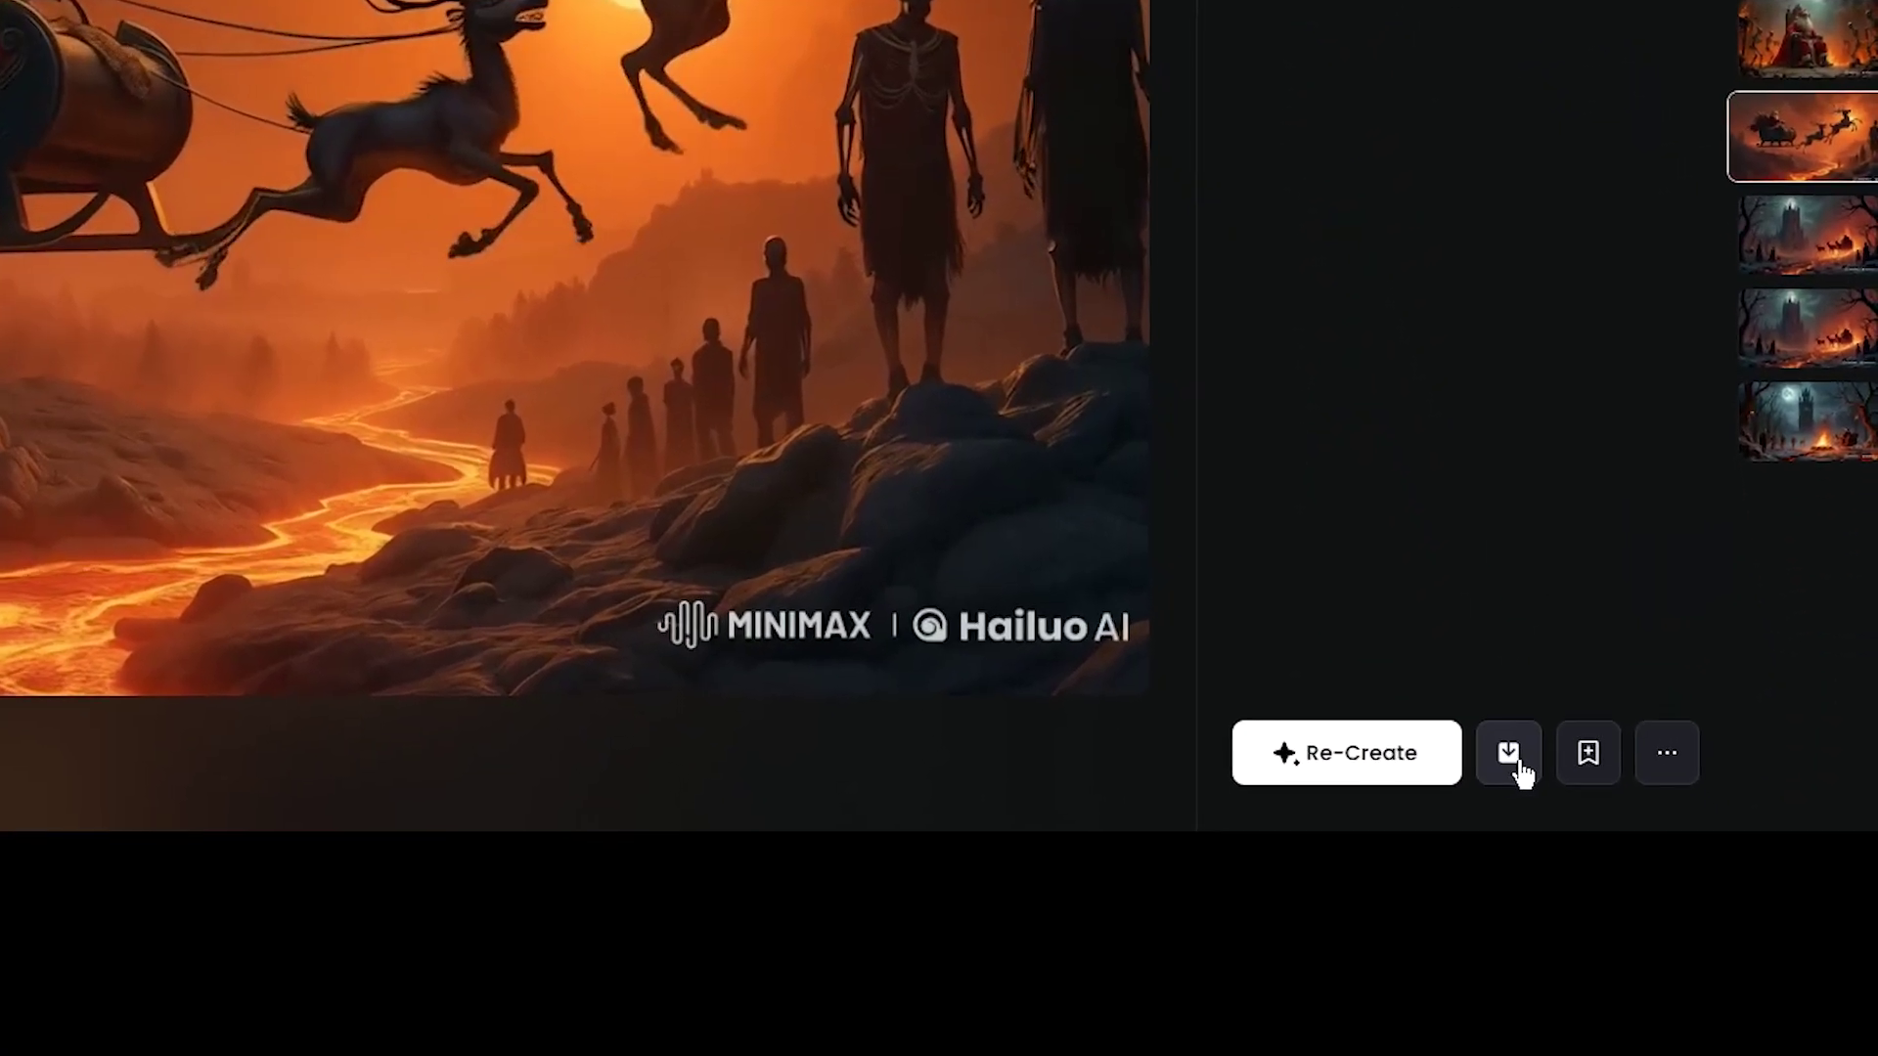
click(1597, 898)
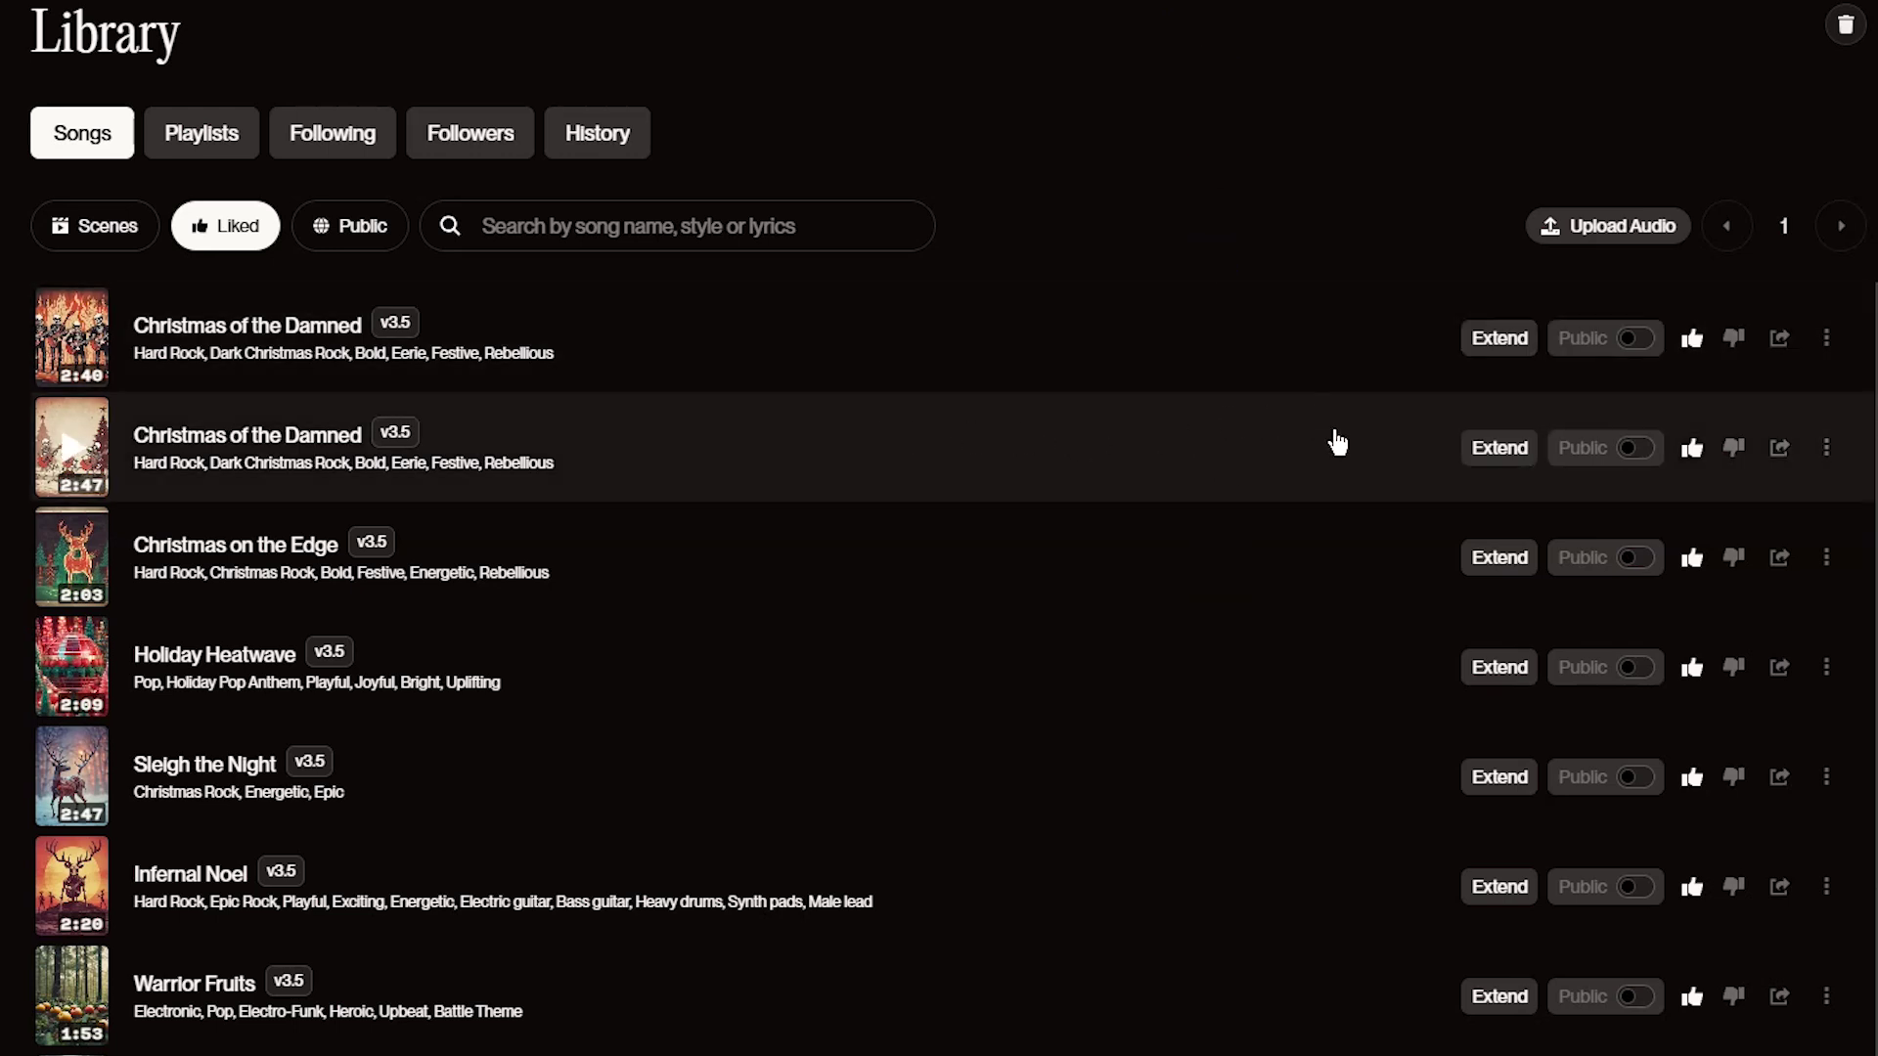
Step: Open the actions menu of the 2:47 Christmas of the Damned song and its Create submenu
click(1826, 448)
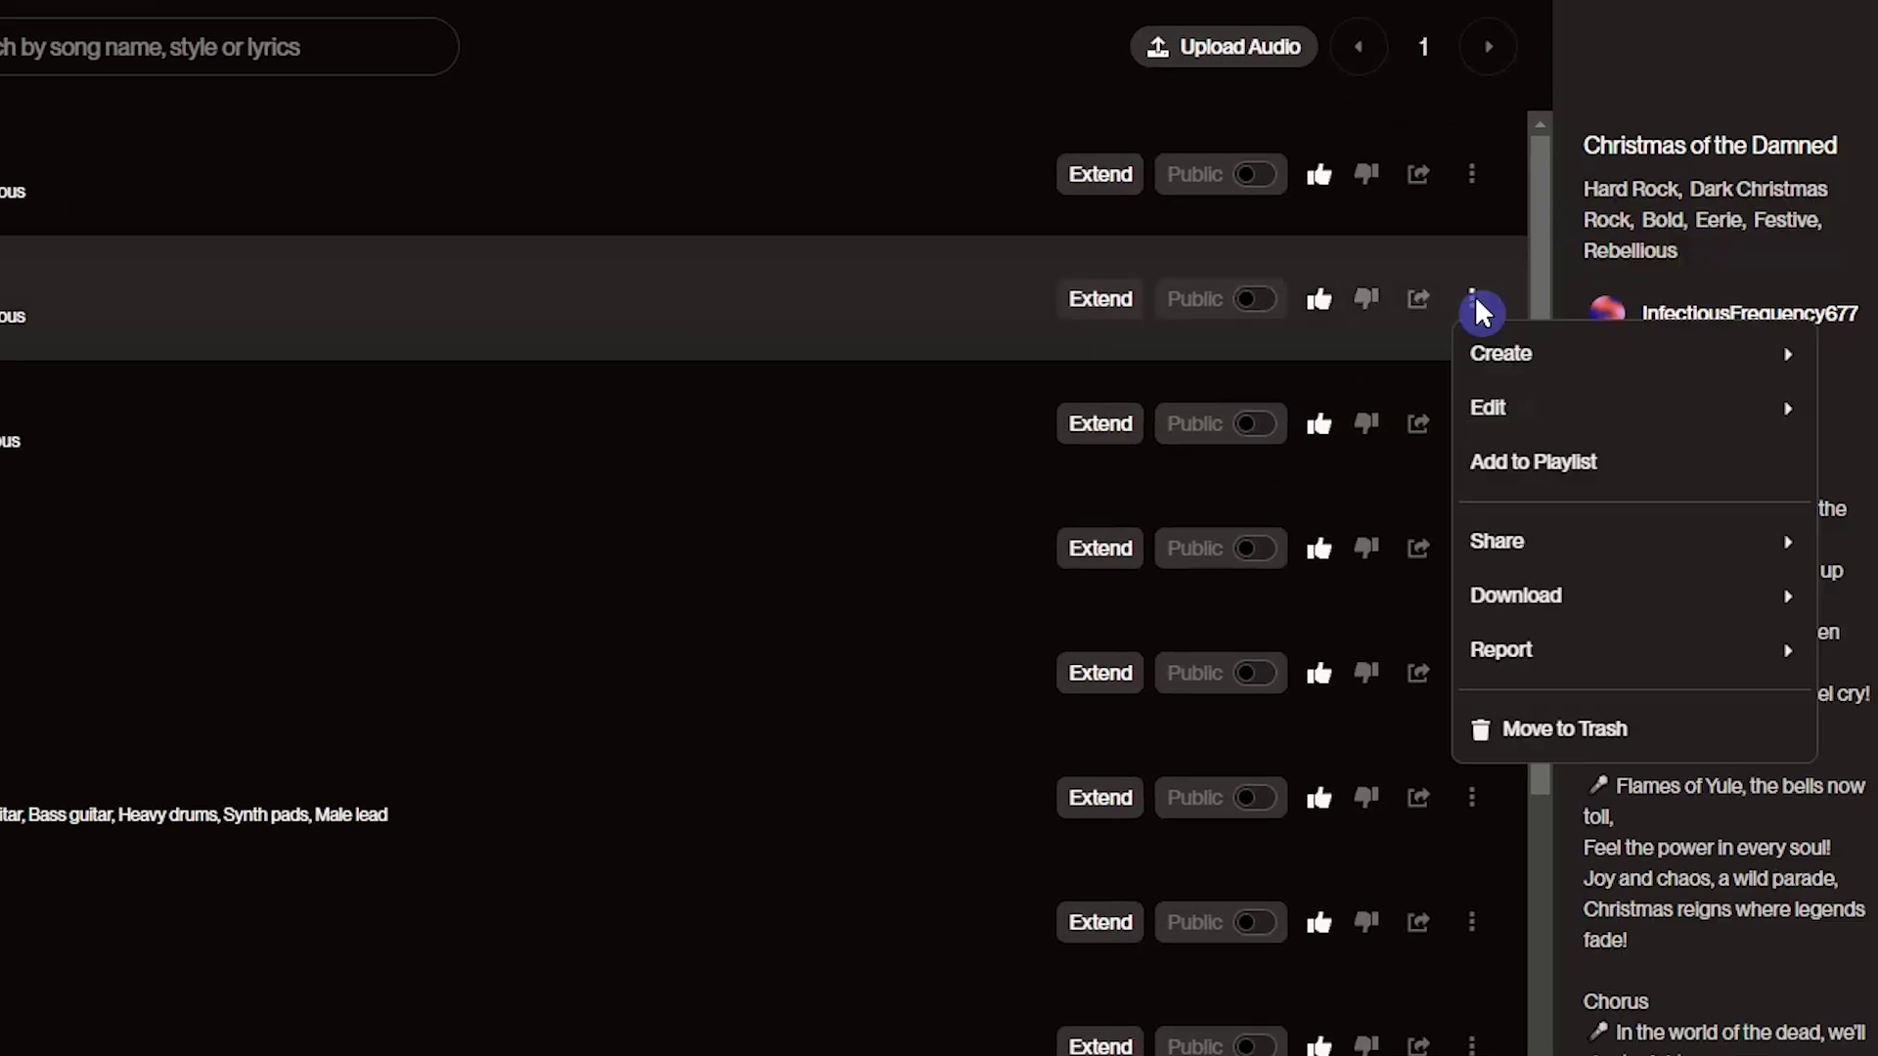
mouse_move(1496, 370)
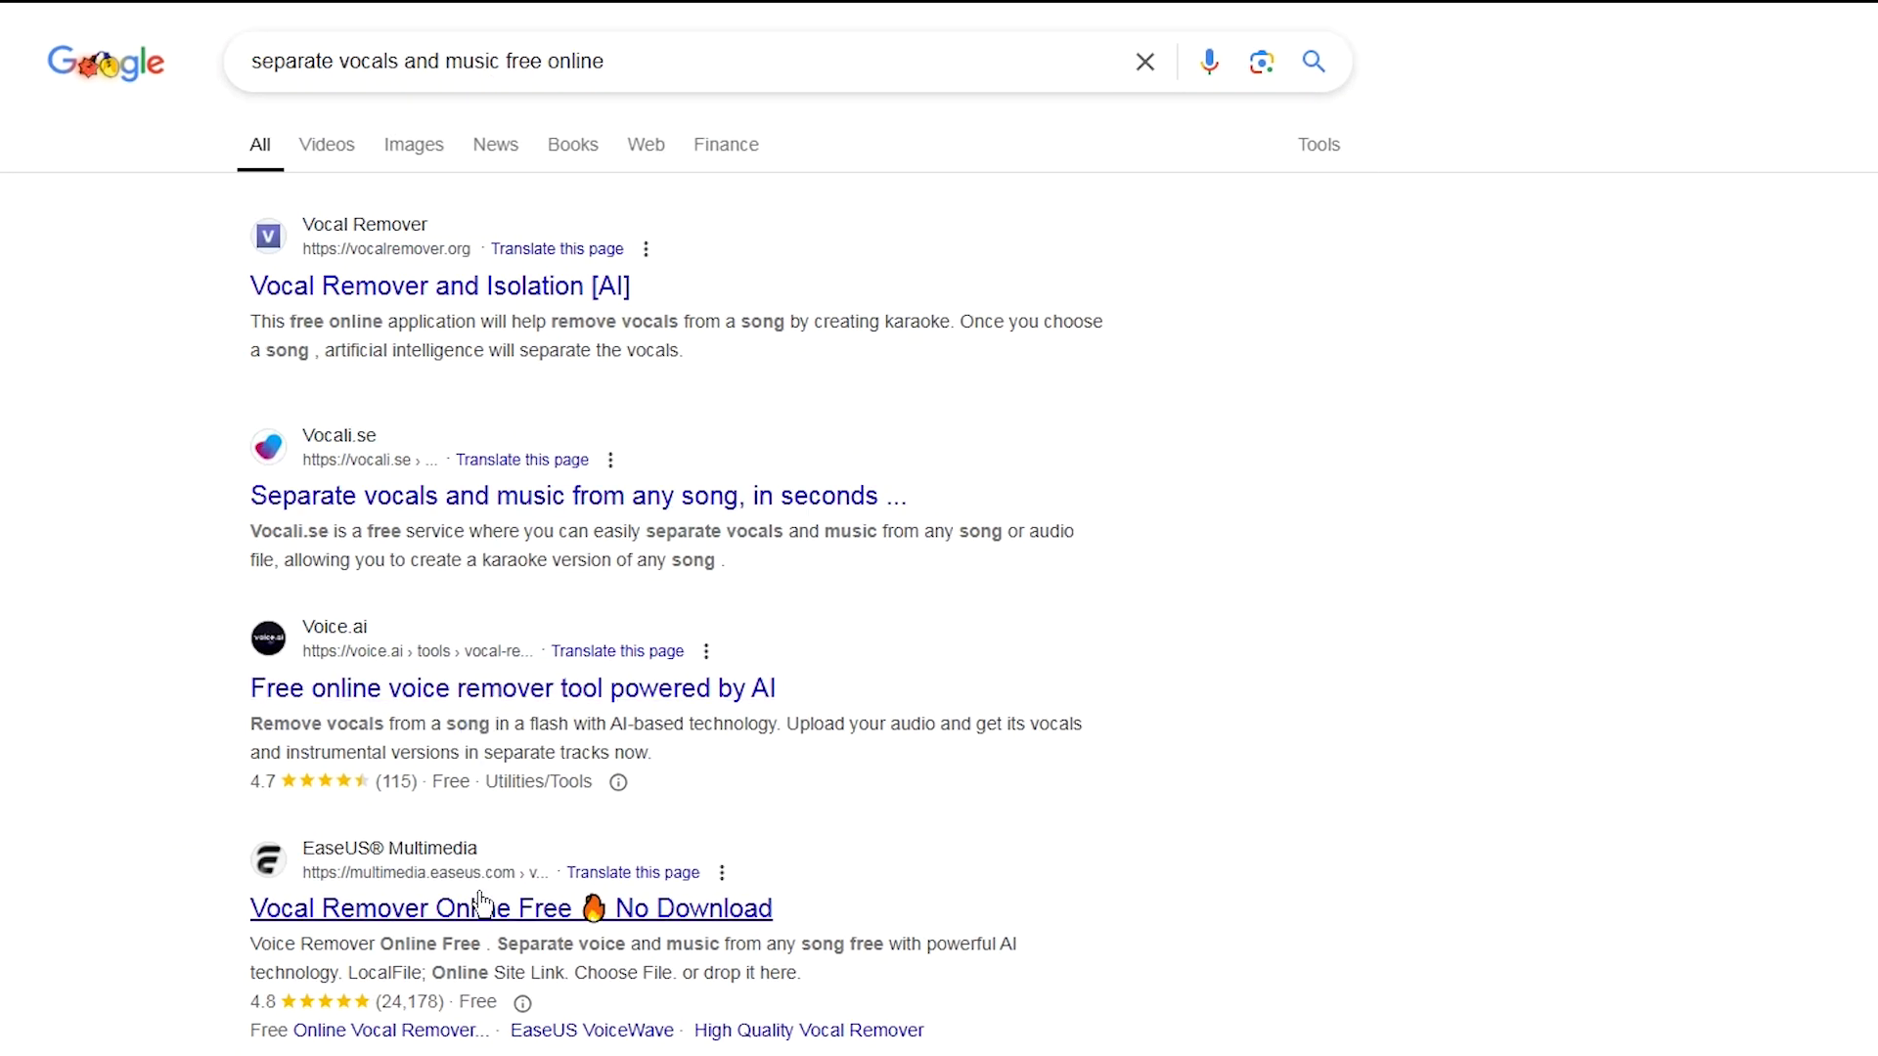
Step: Scroll through Google's results for 'separate vocals and music free online'
scroll(483, 905, down, 7)
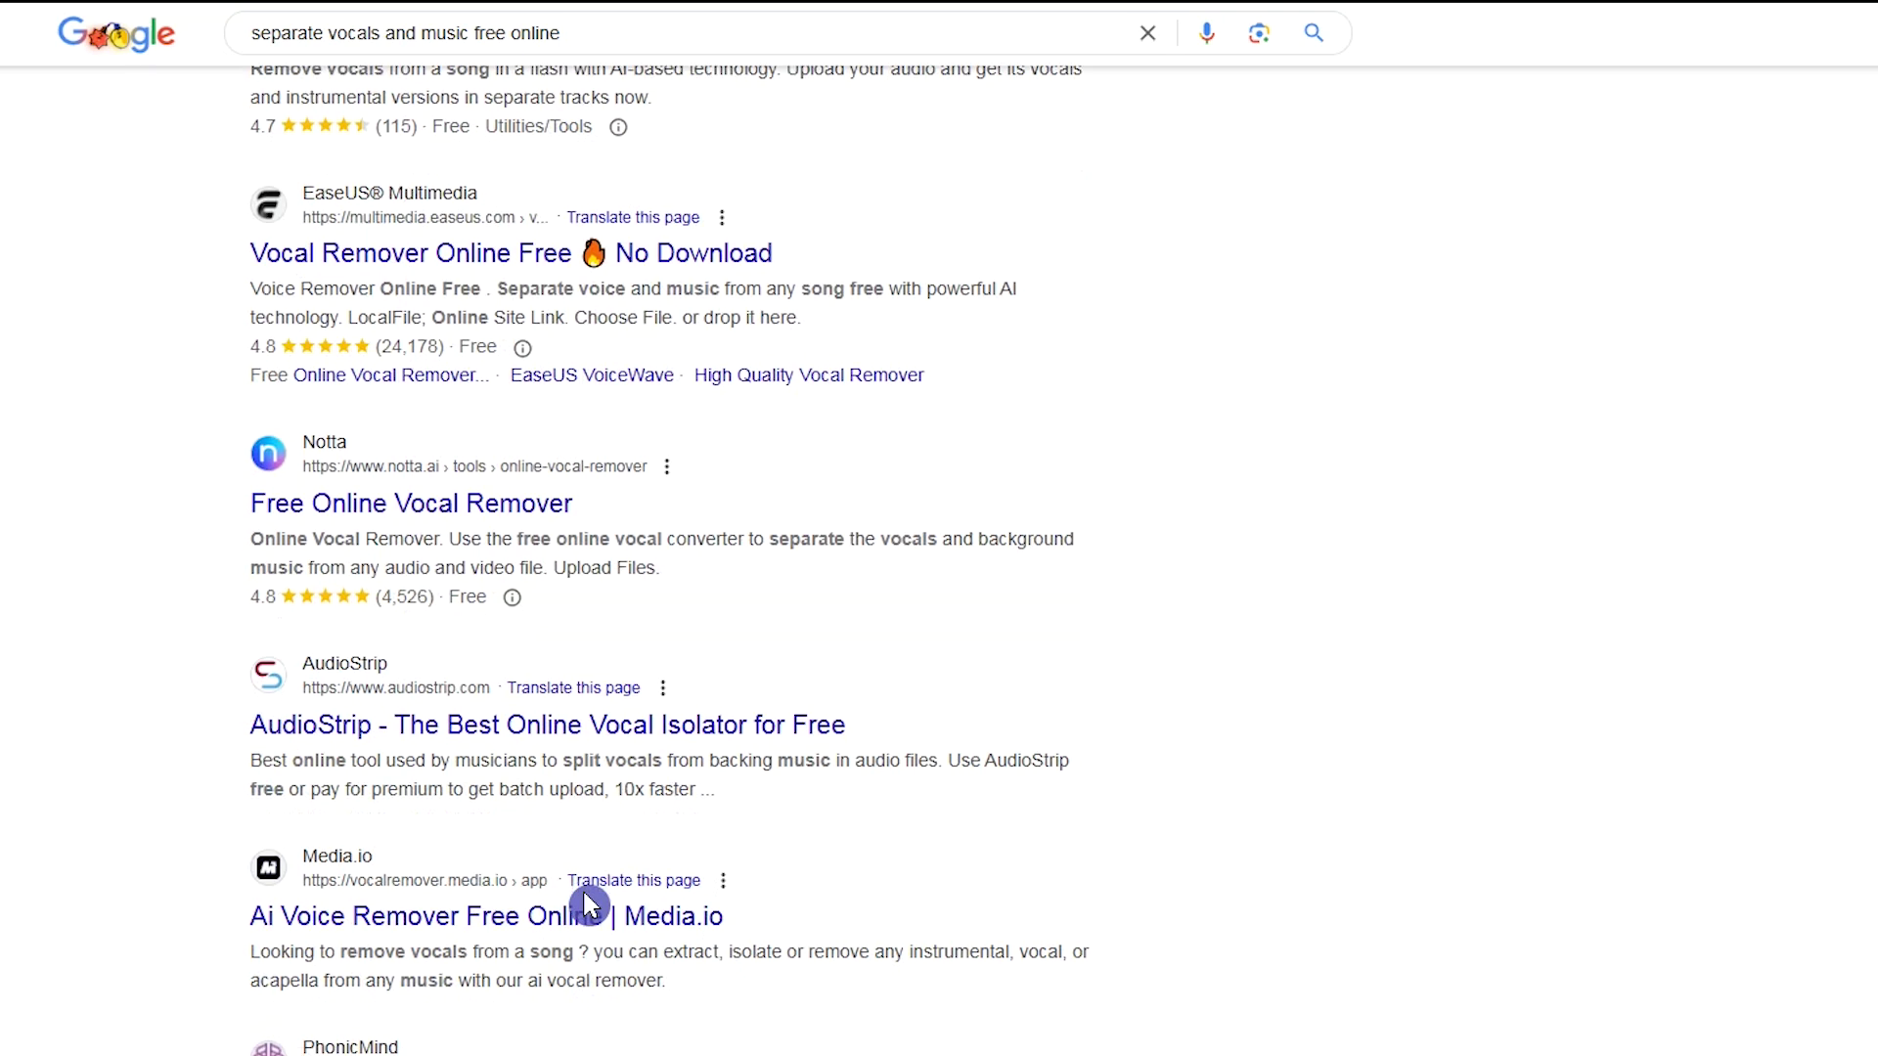
scroll(590, 905, up, 7)
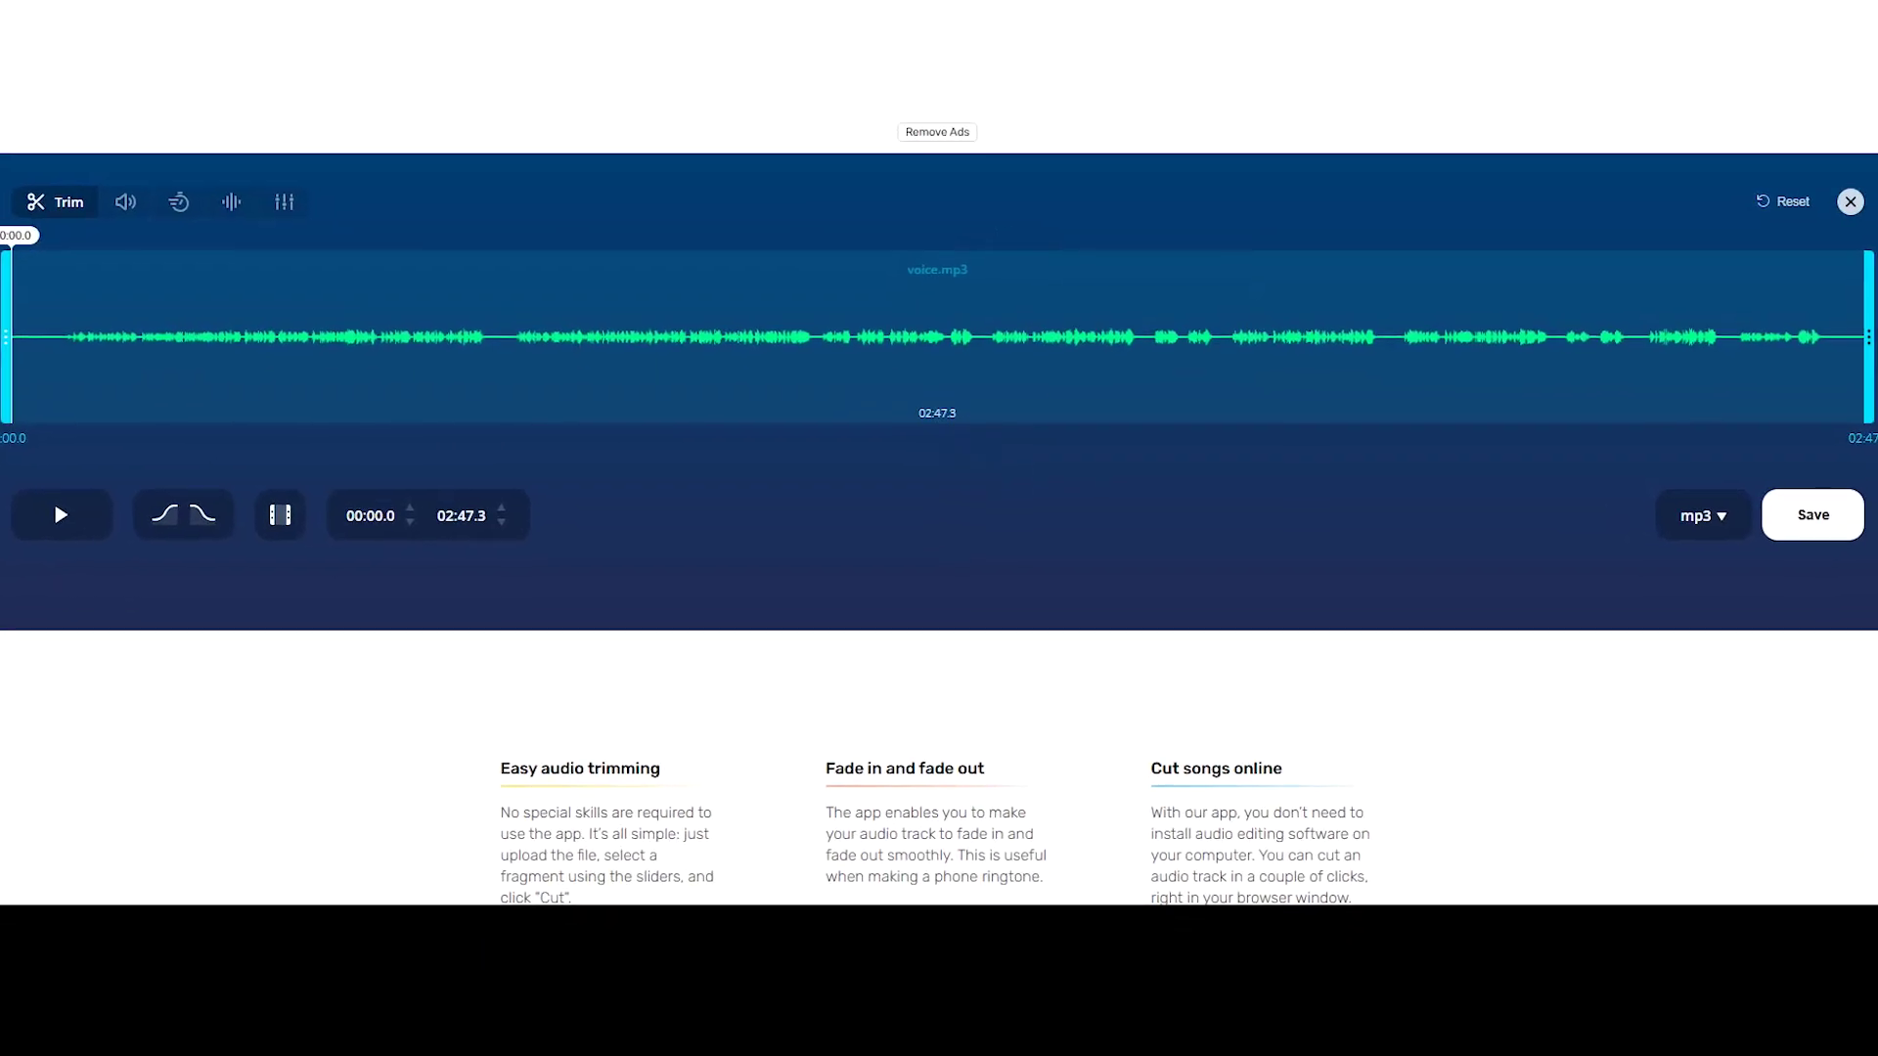
Step: Preview voice.mp3, set its selection to 00:12.8–00:18.4, and save the trimmed clip
drag(8, 348, 56, 343)
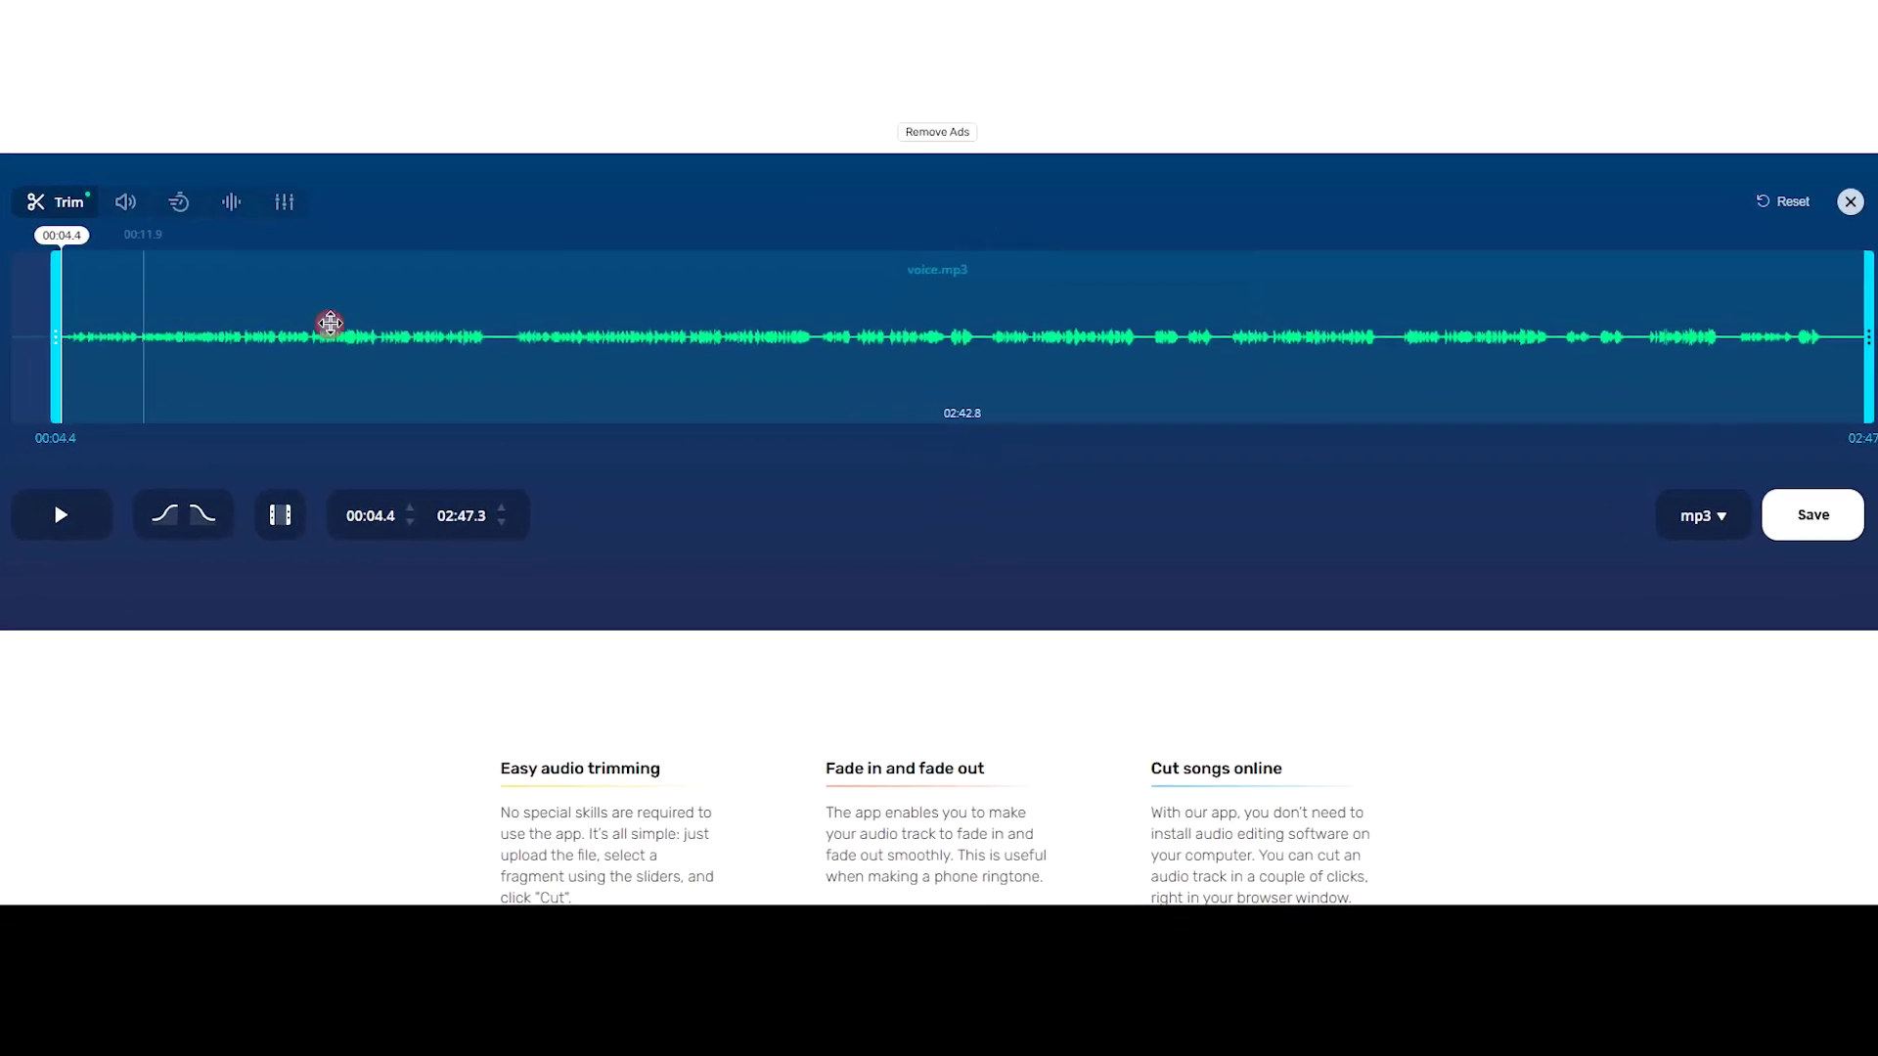
click(84, 519)
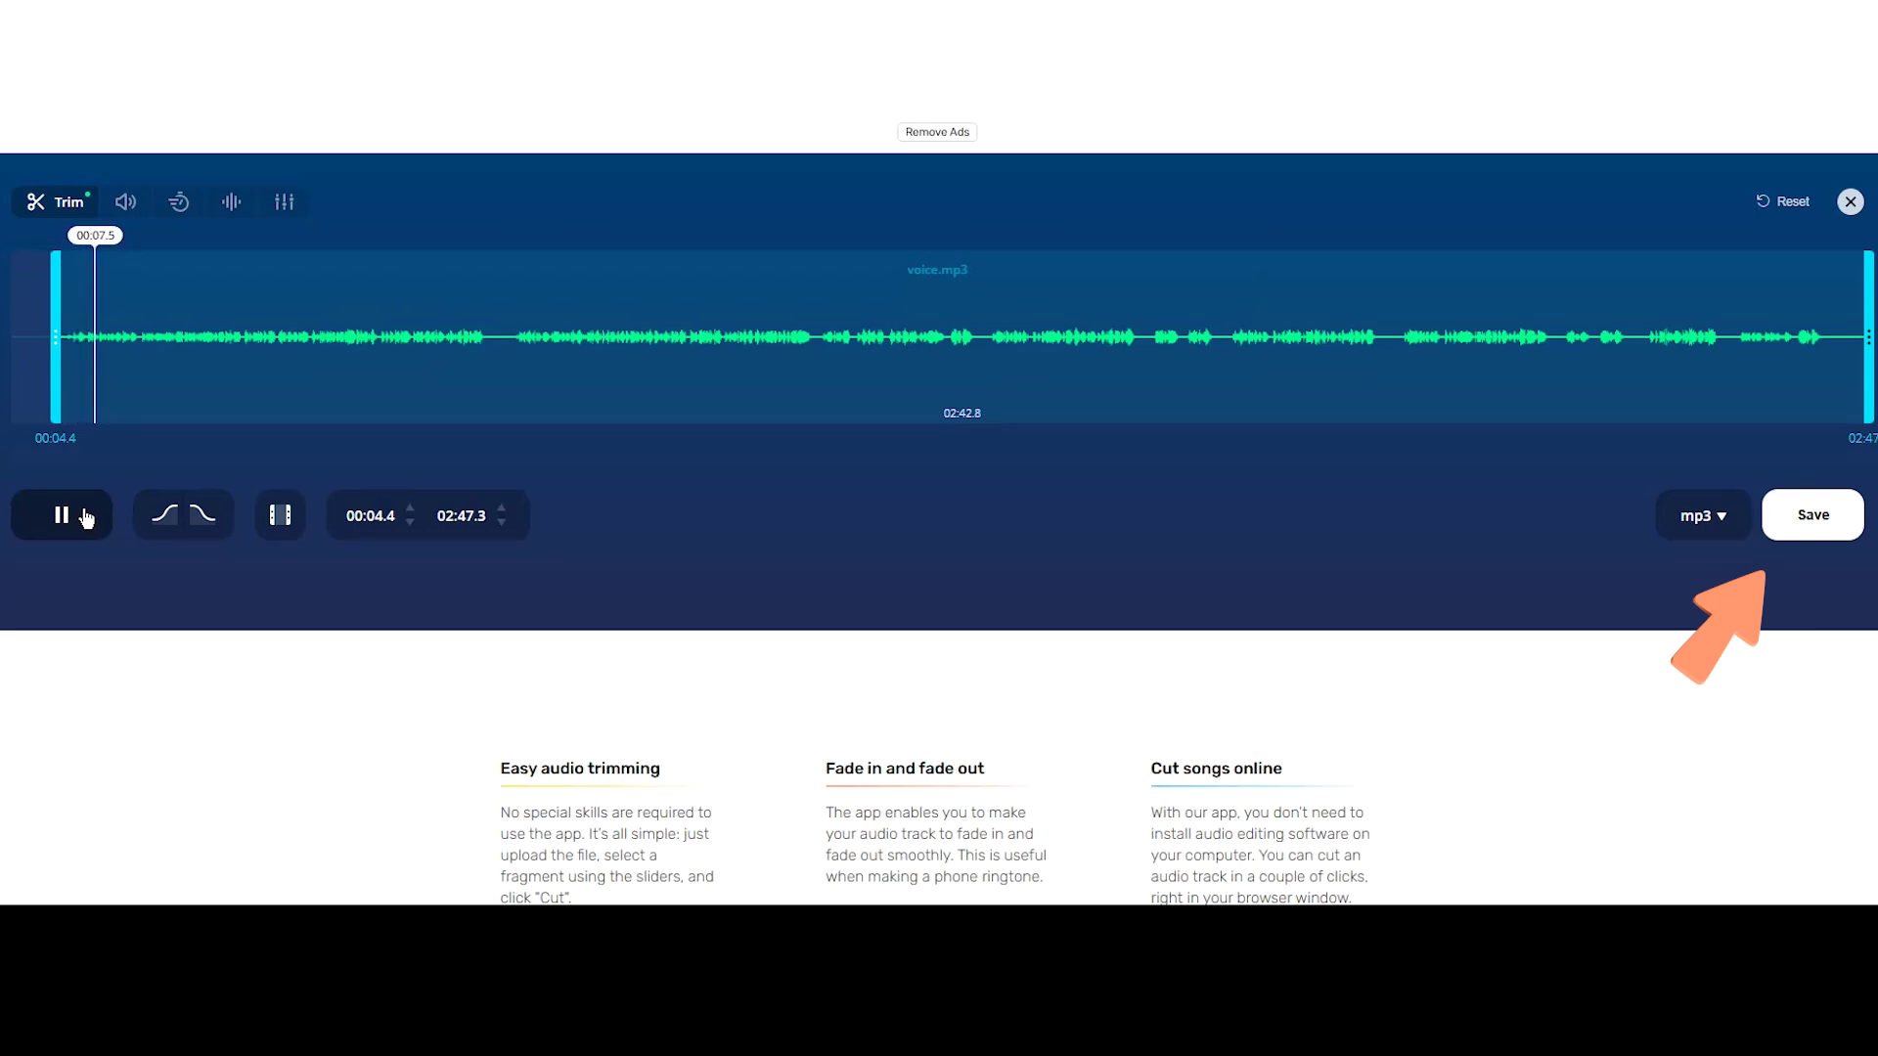
click(86, 519)
drag(55, 342, 147, 342)
drag(1868, 342, 220, 343)
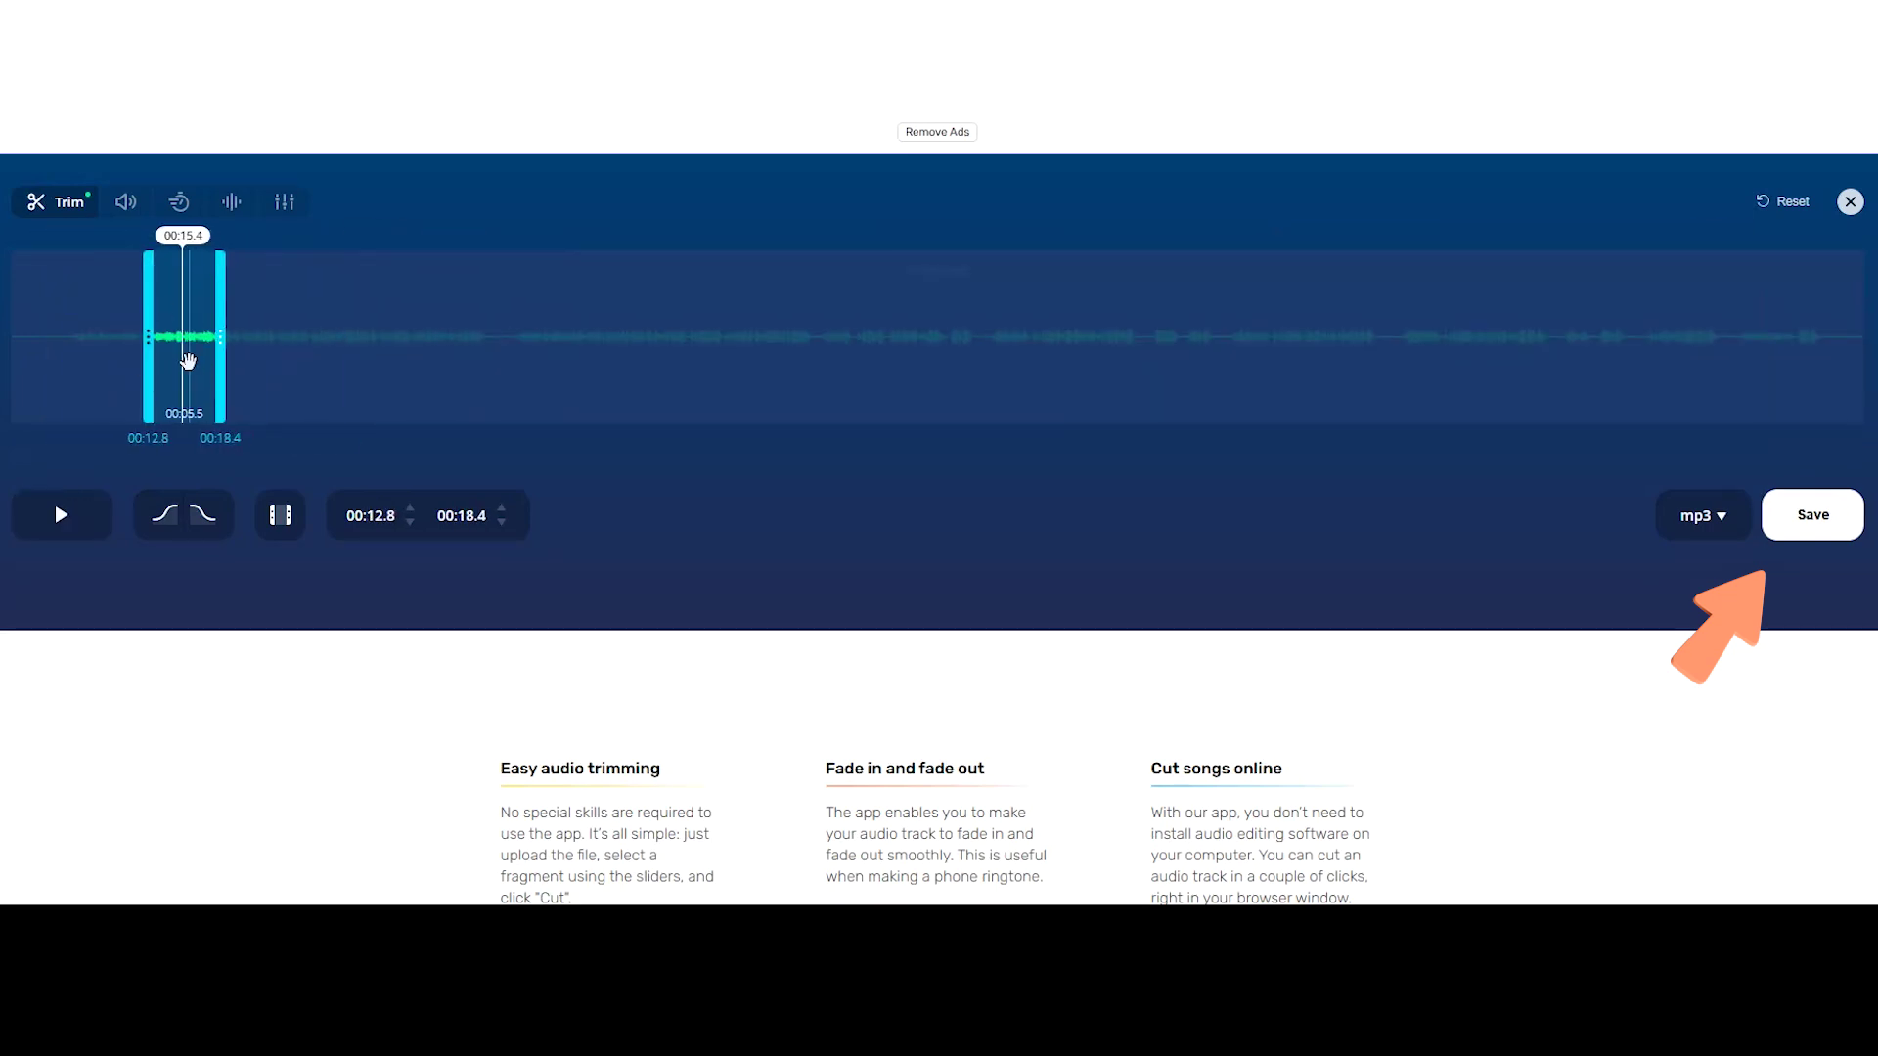
click(1826, 516)
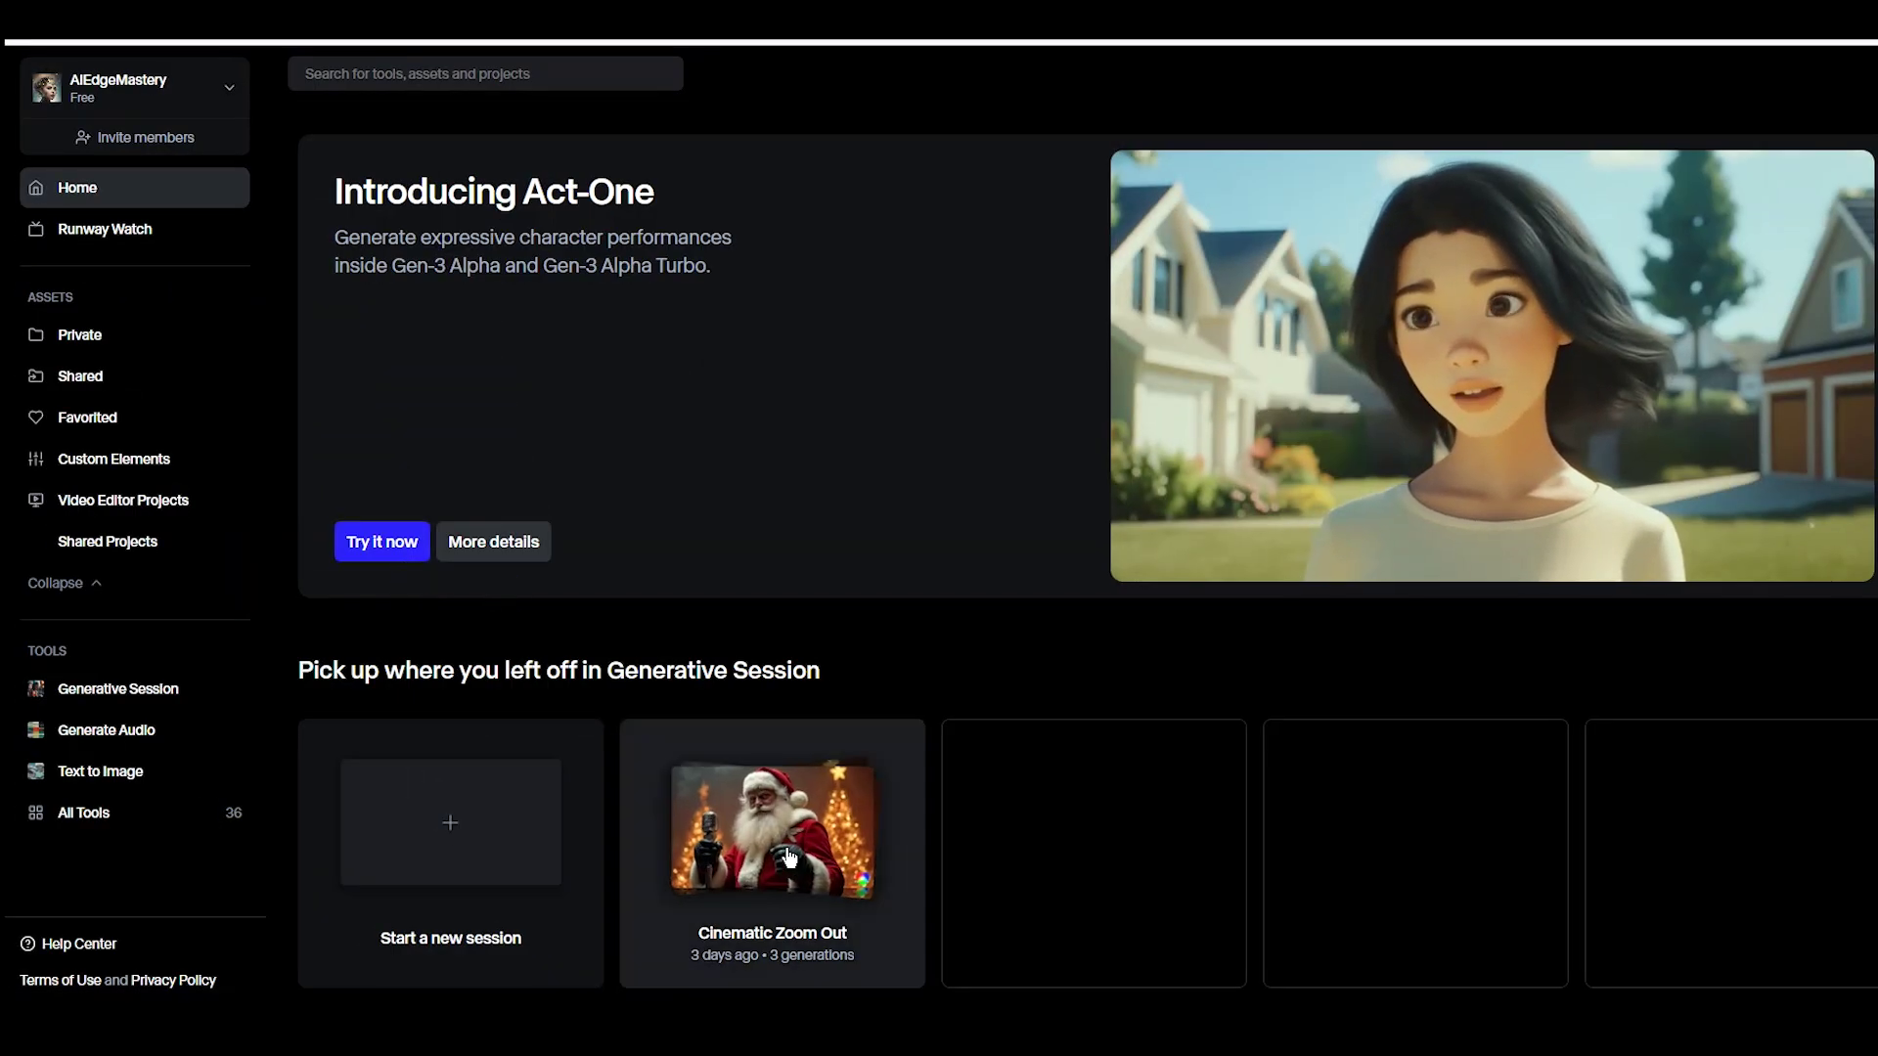
Step: Set up a Gen-3 Alpha Turbo, 5-second video from the landscape-cropped Santa microphone image
click(790, 858)
drag(1022, 666, 630, 591)
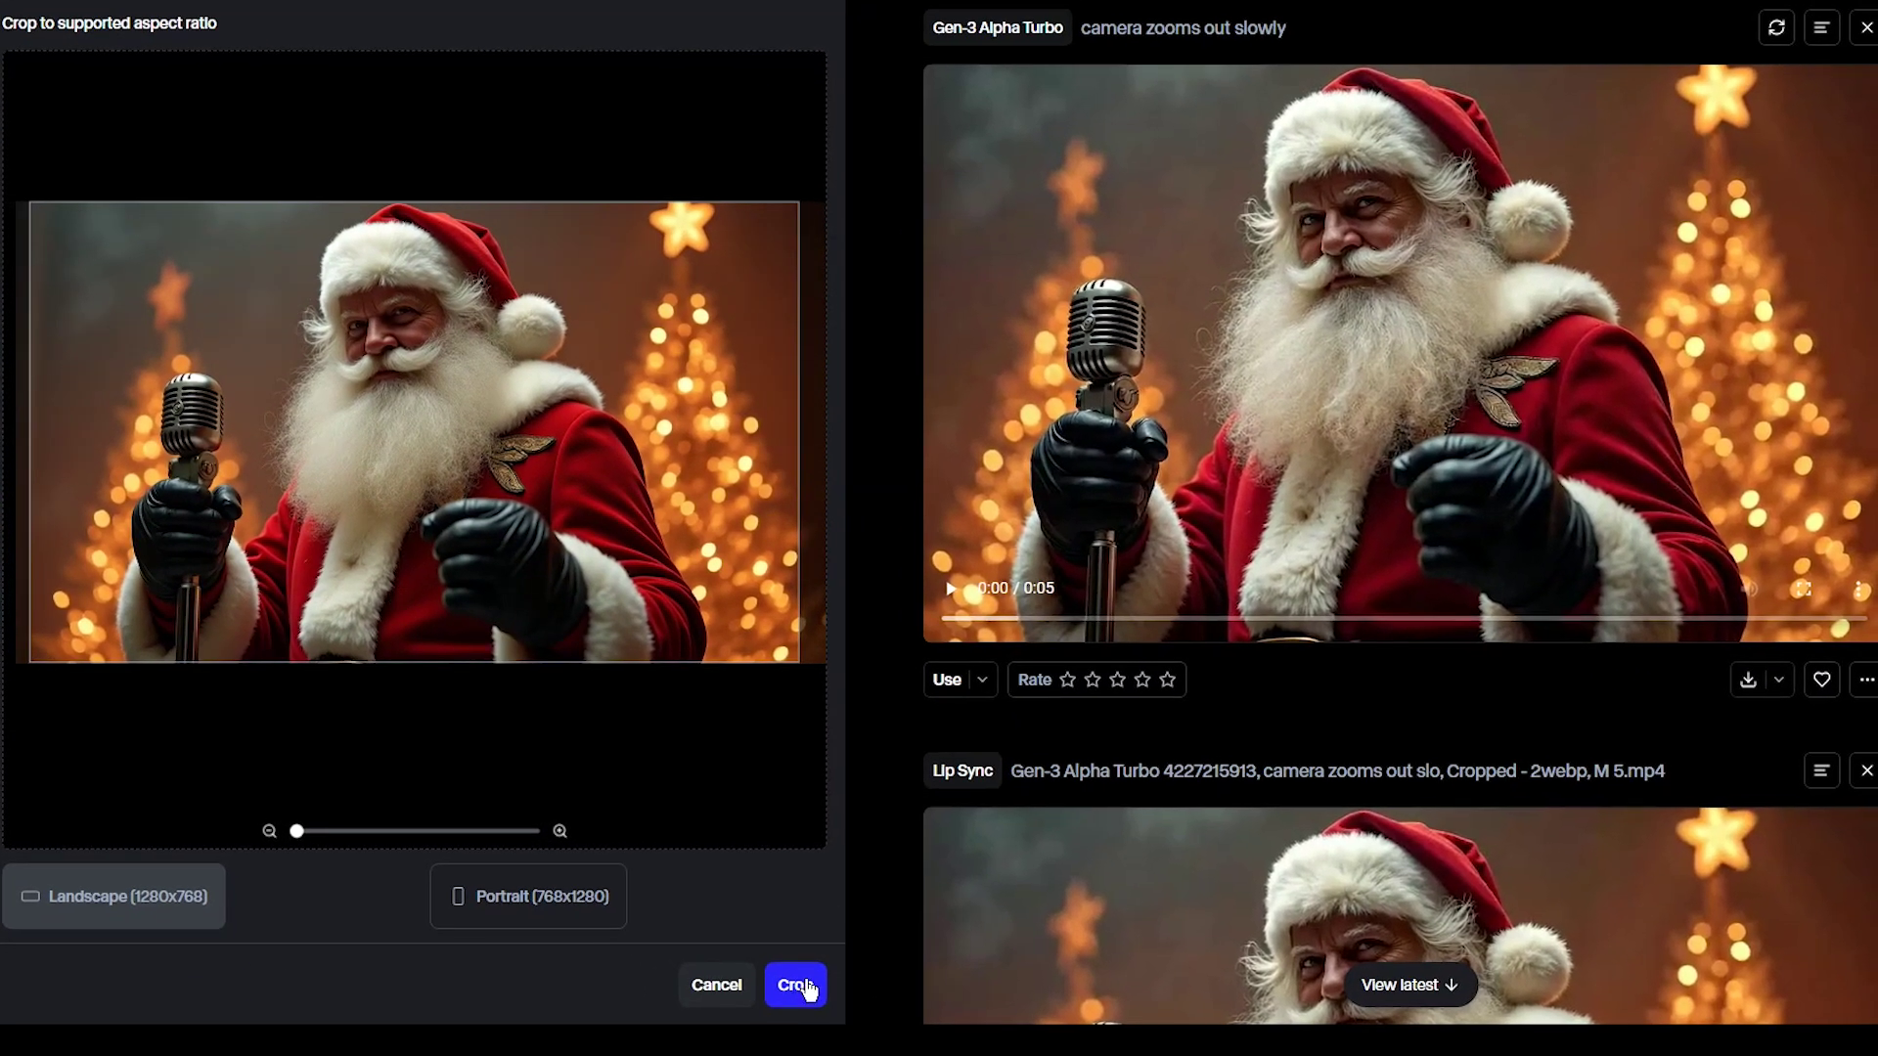
click(808, 989)
click(59, 988)
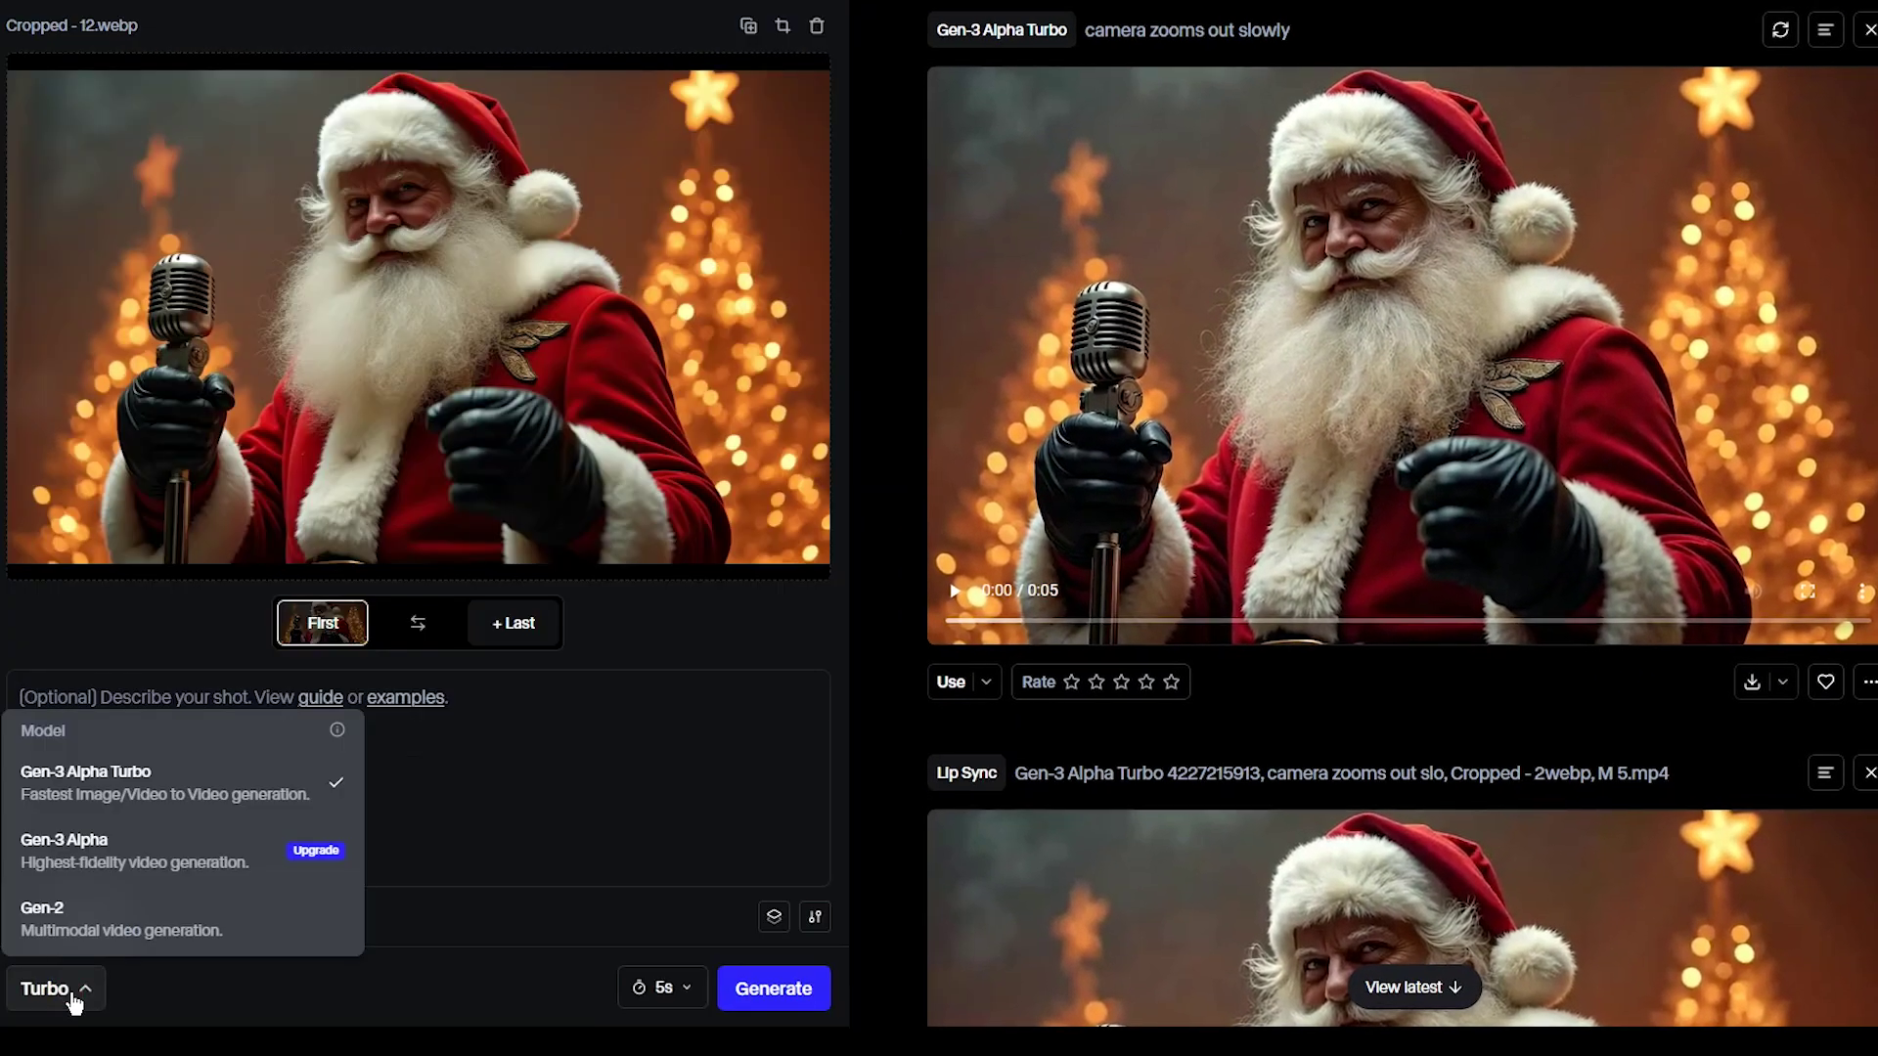
click(197, 797)
click(664, 988)
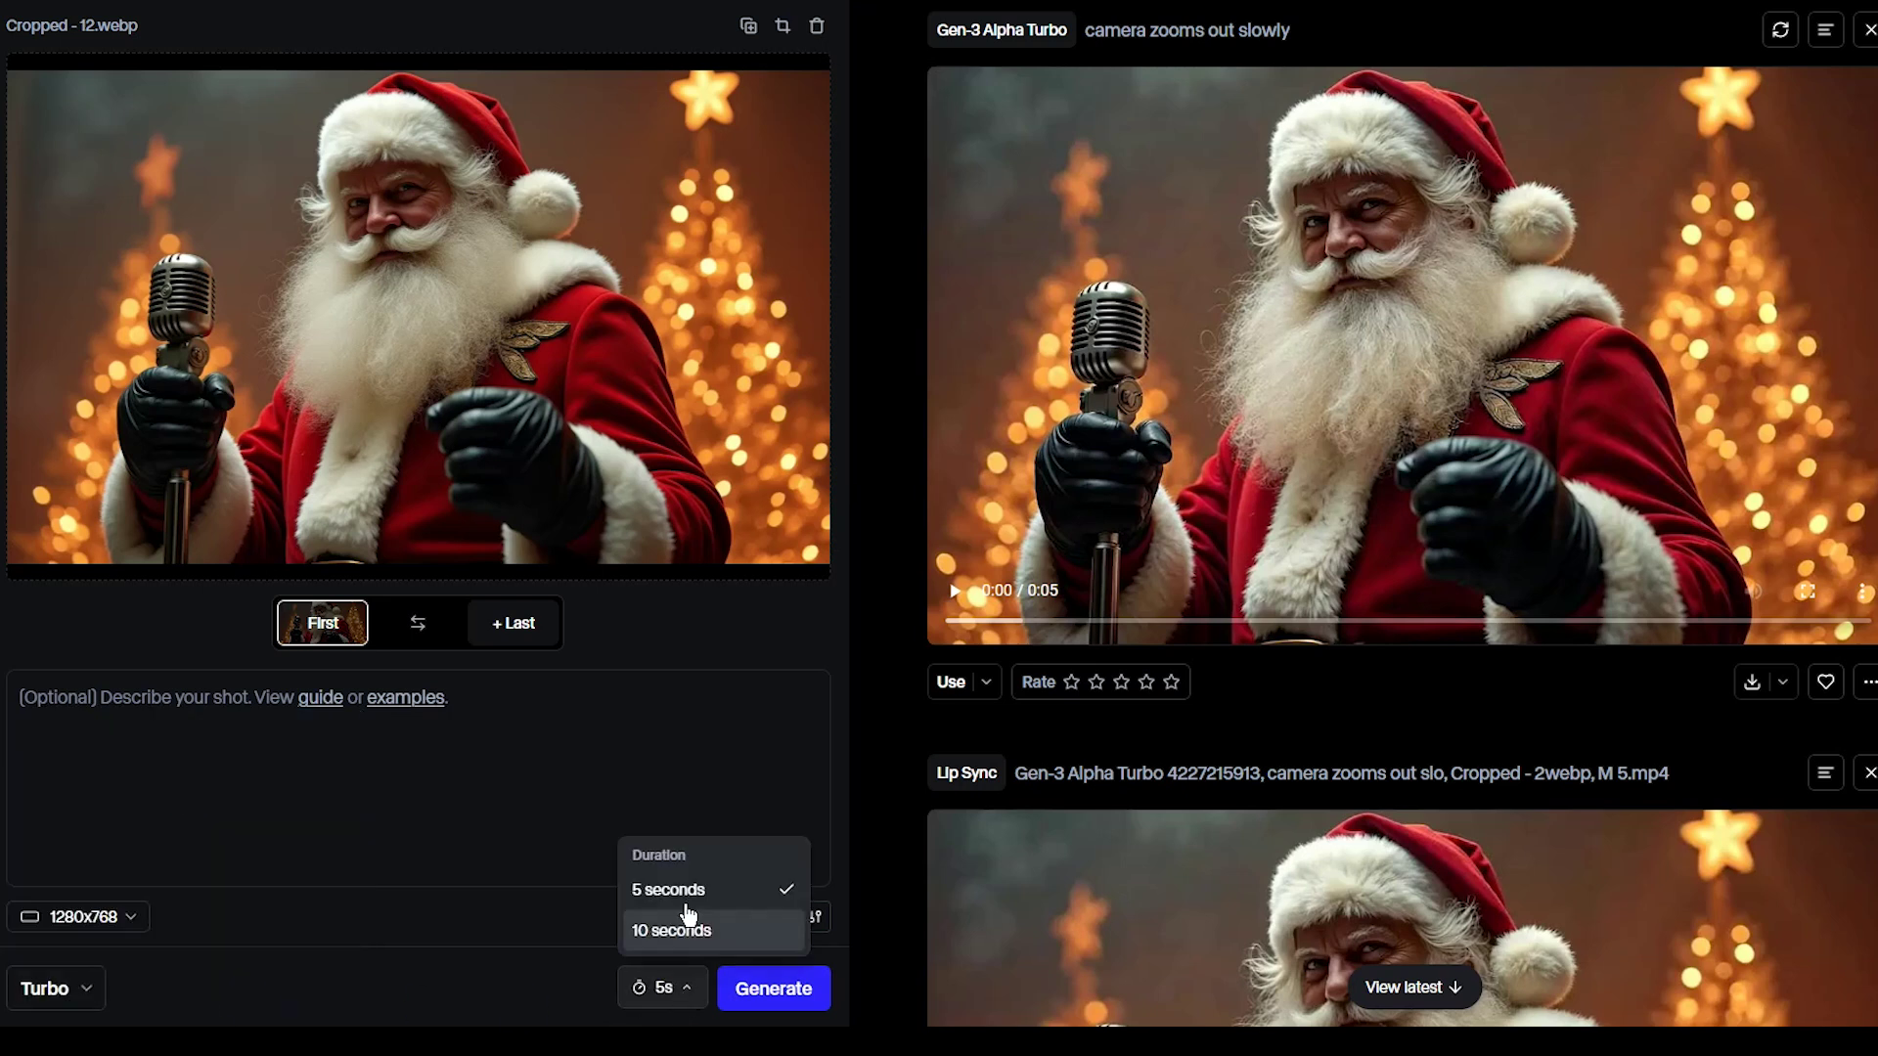
click(749, 897)
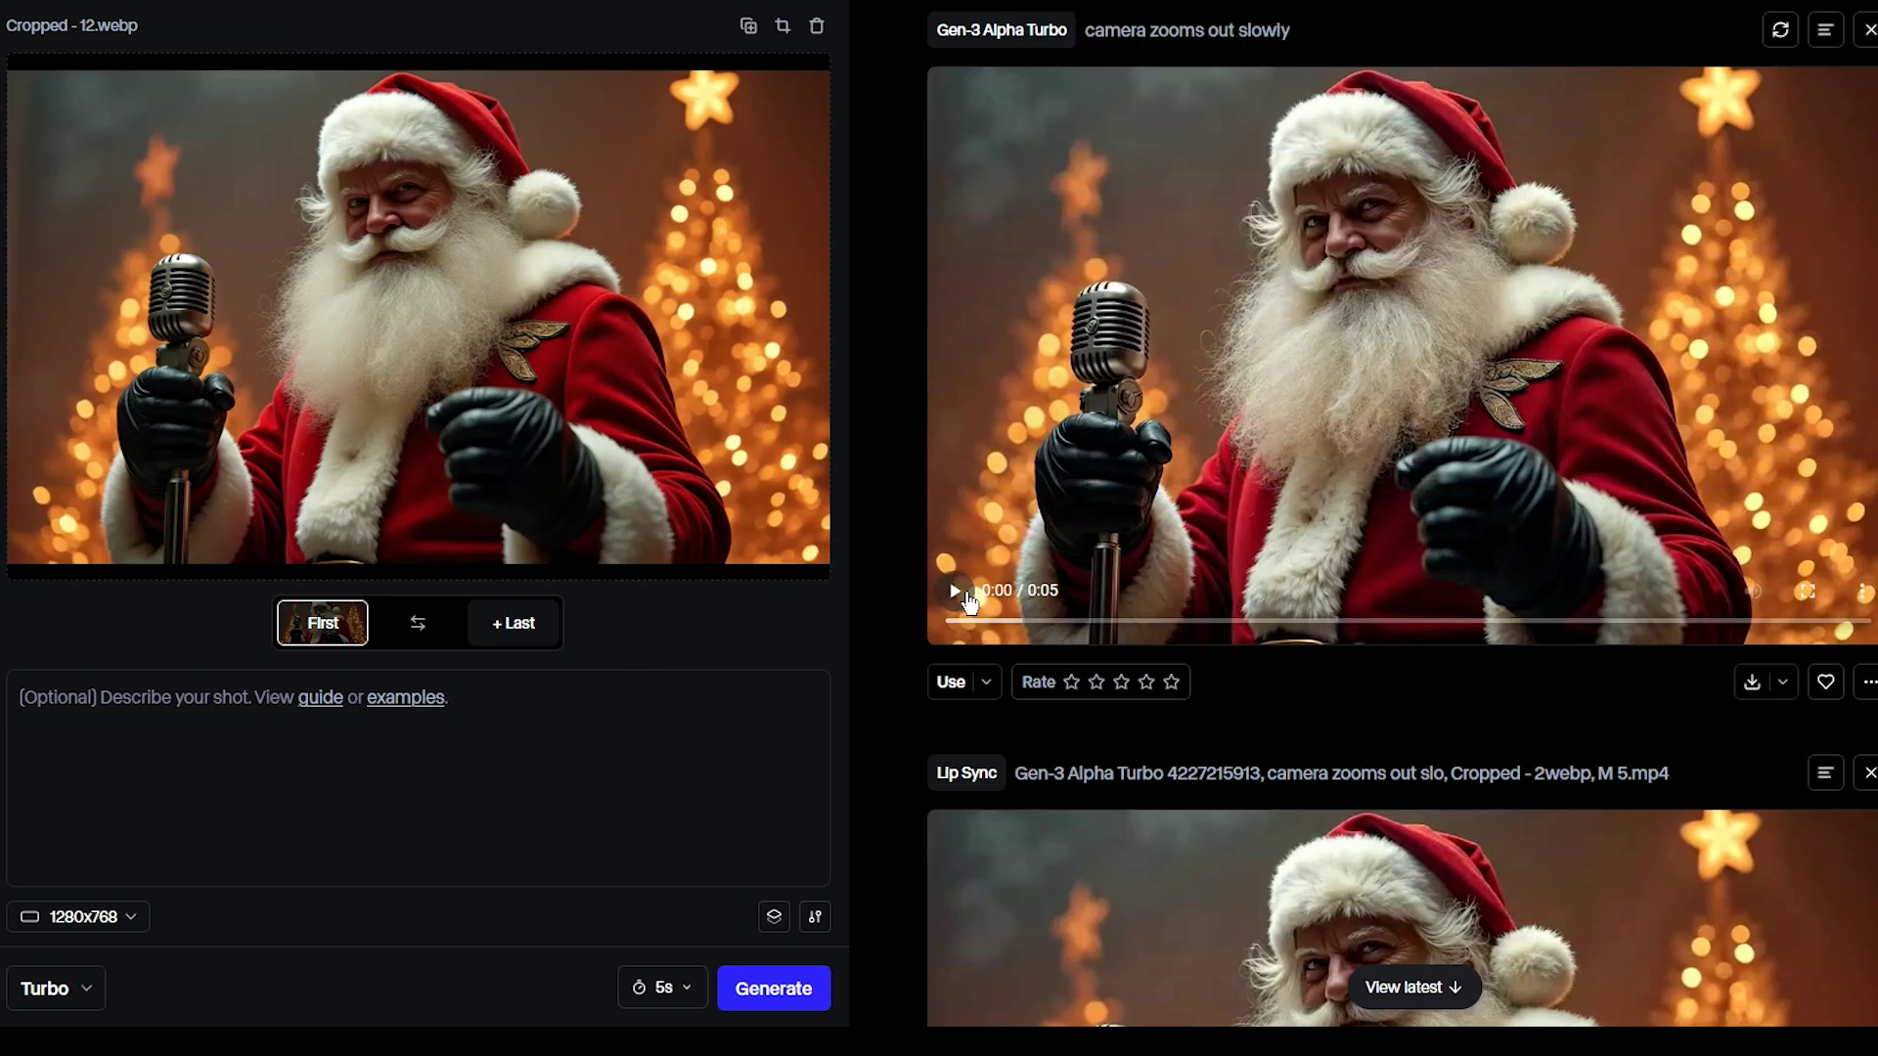
Step: Play the generated Santa video and send it to Lip Sync
click(1607, 461)
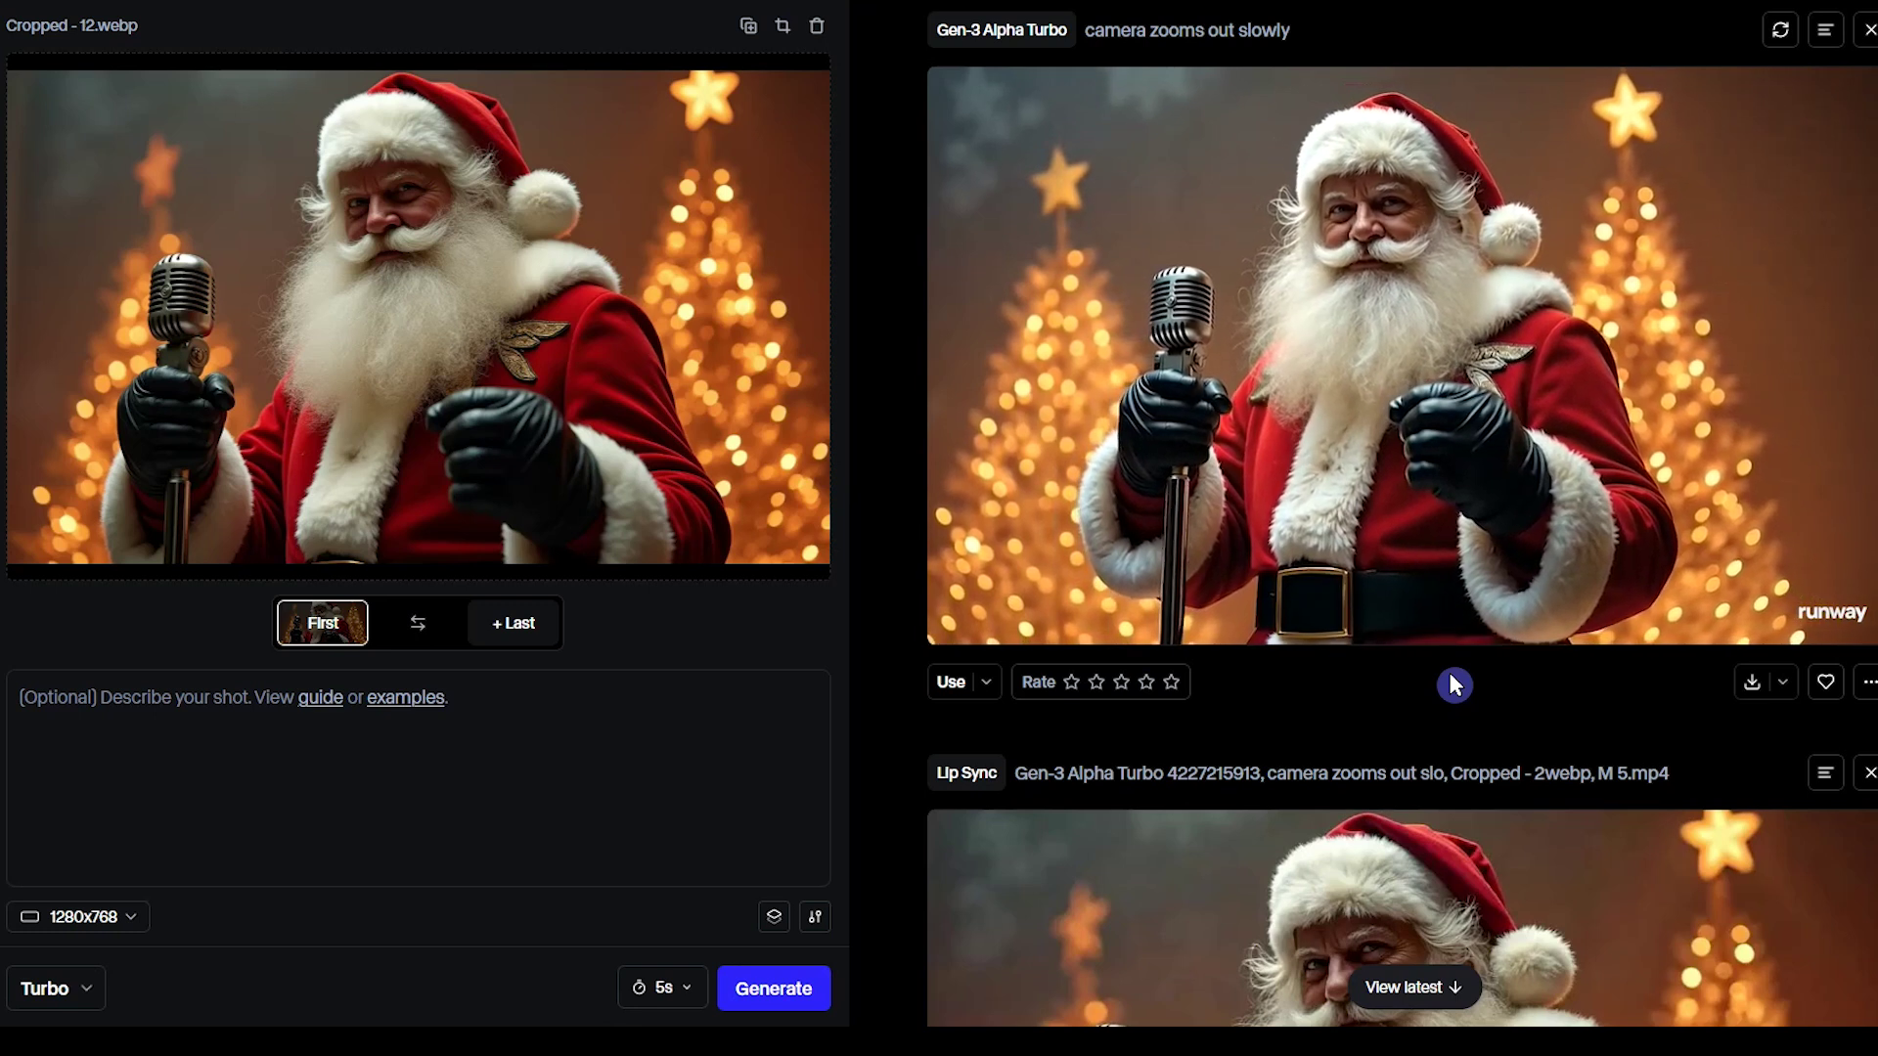
click(986, 683)
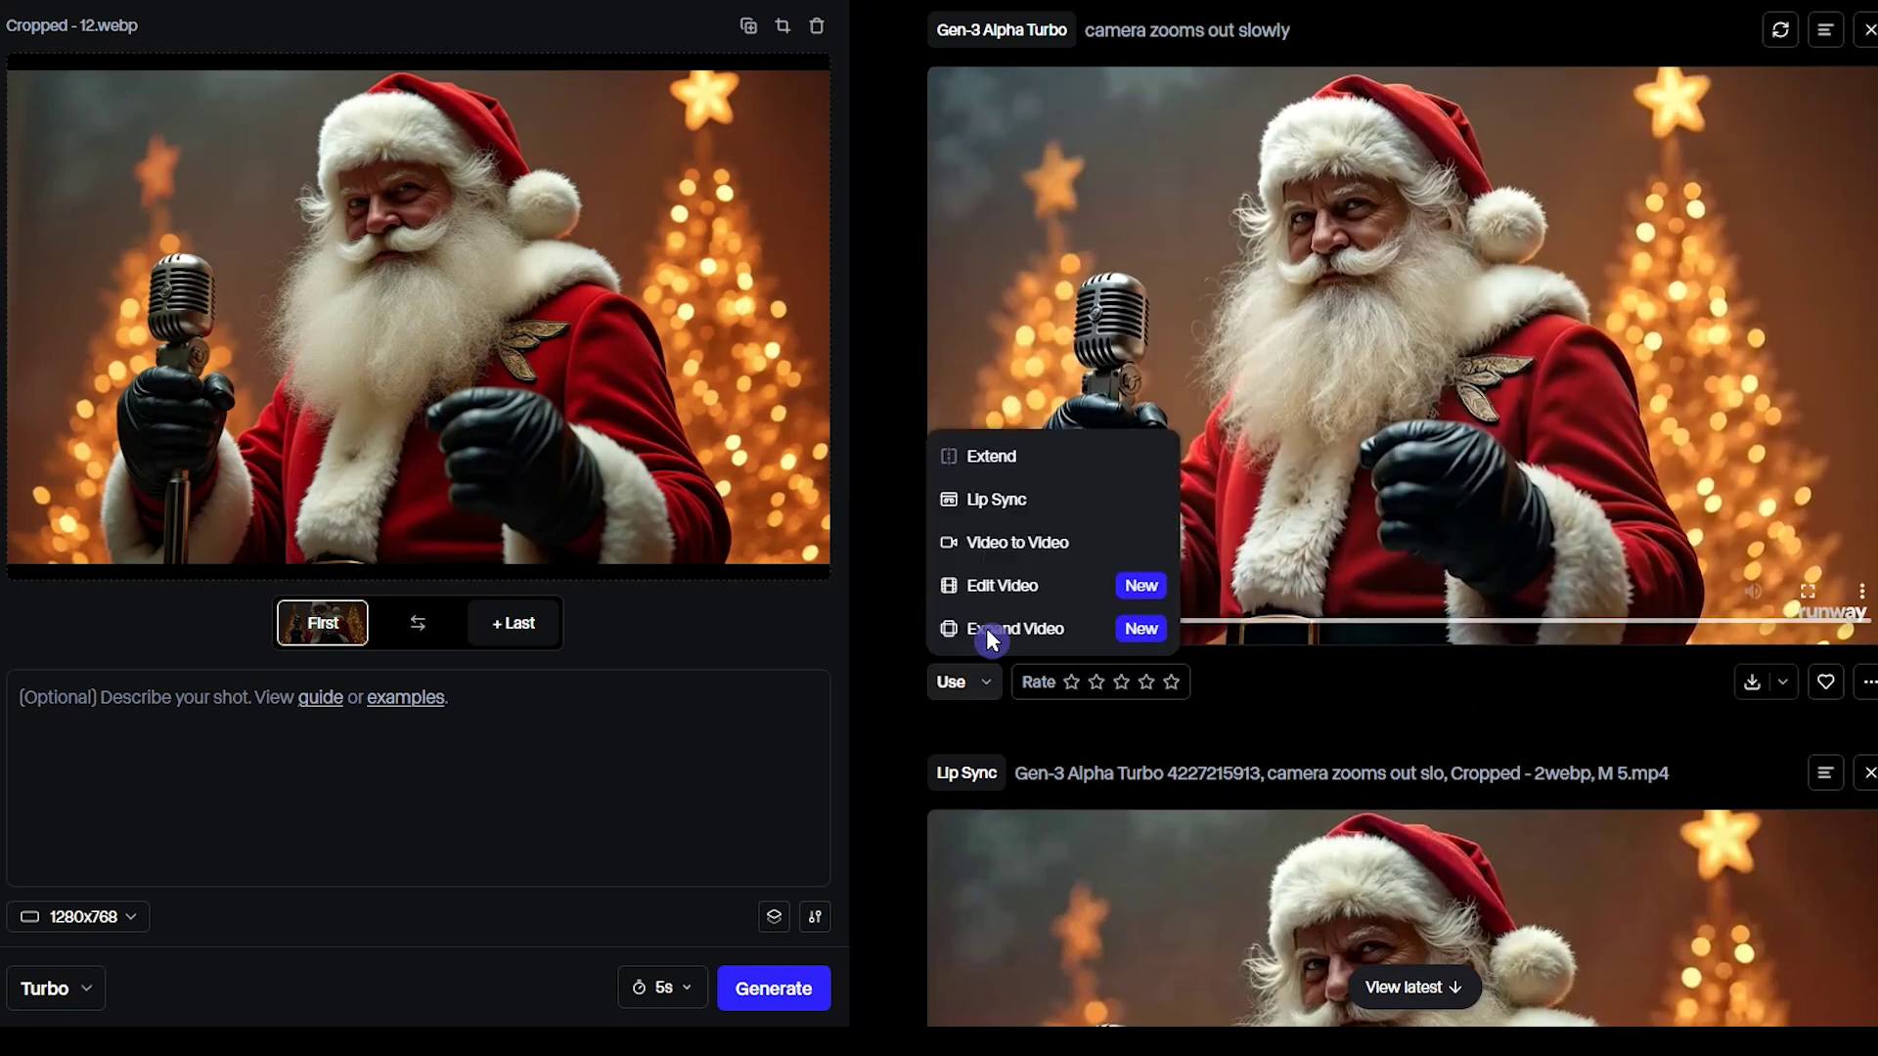
click(1086, 499)
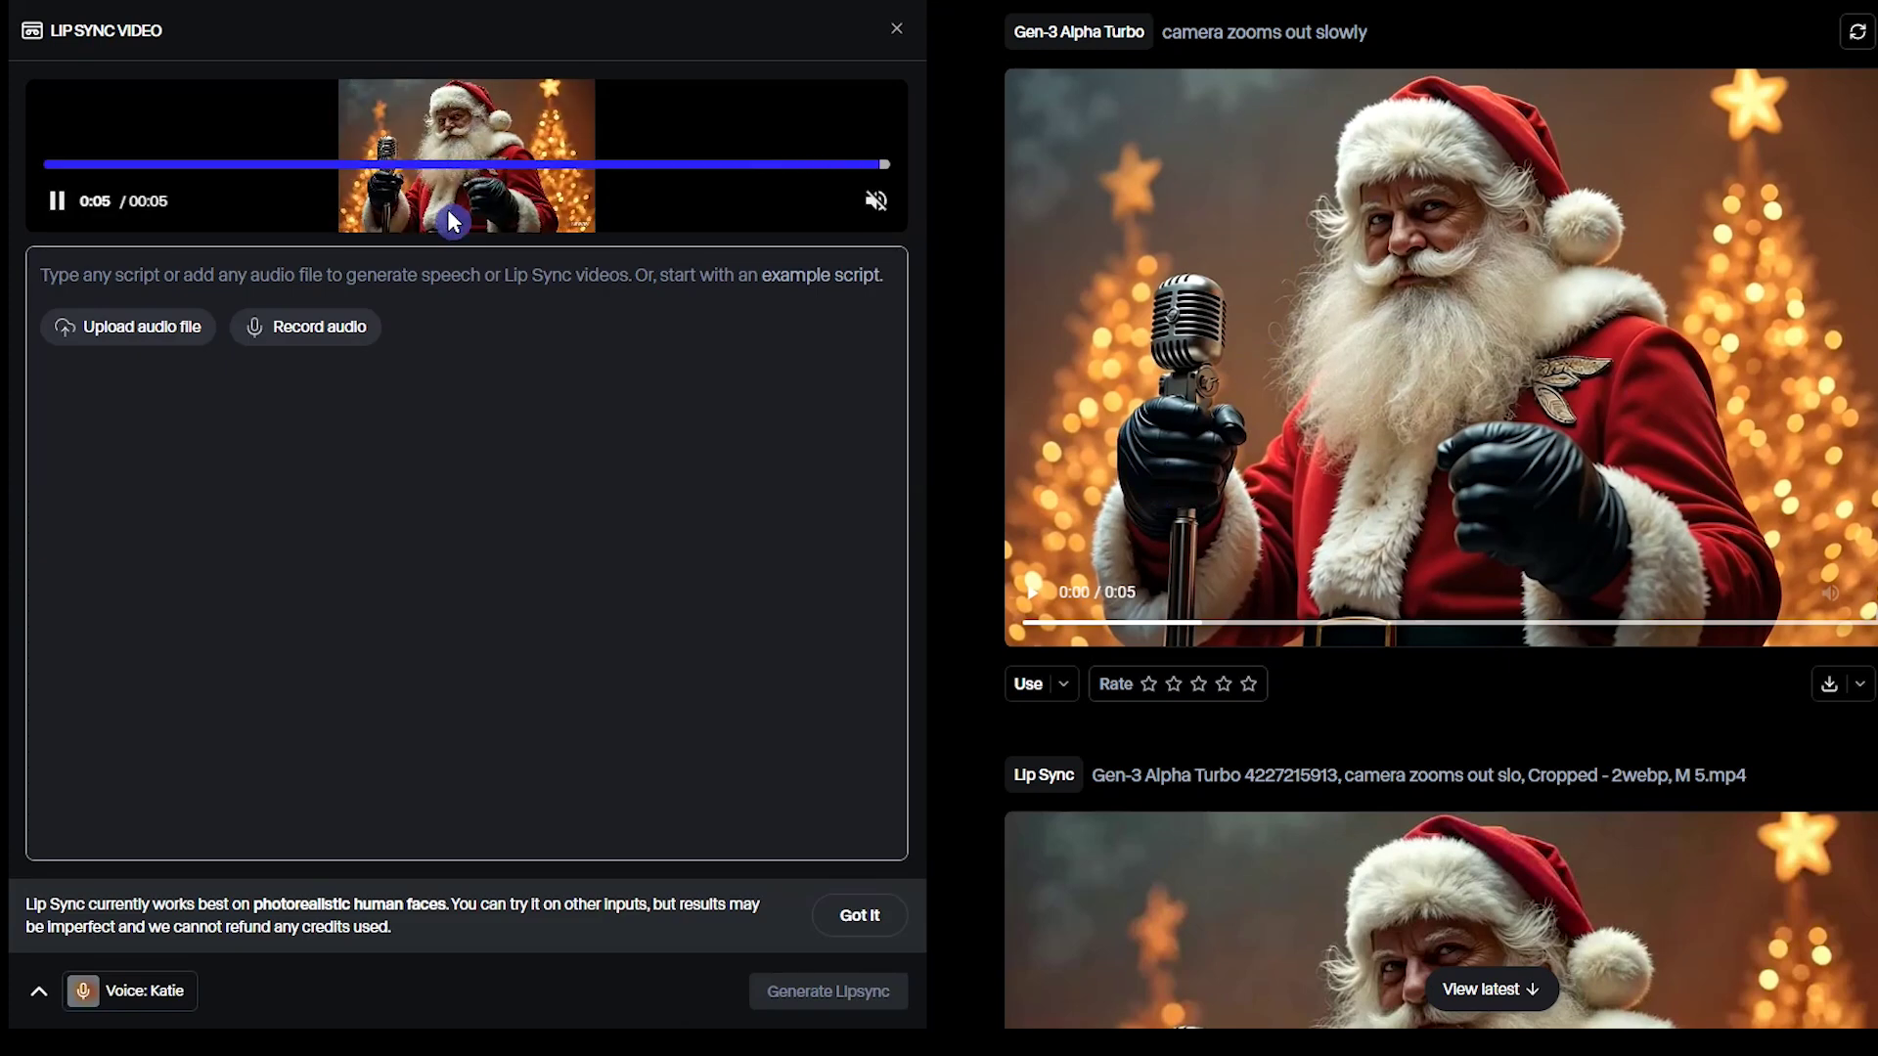
drag(395, 929, 30, 915)
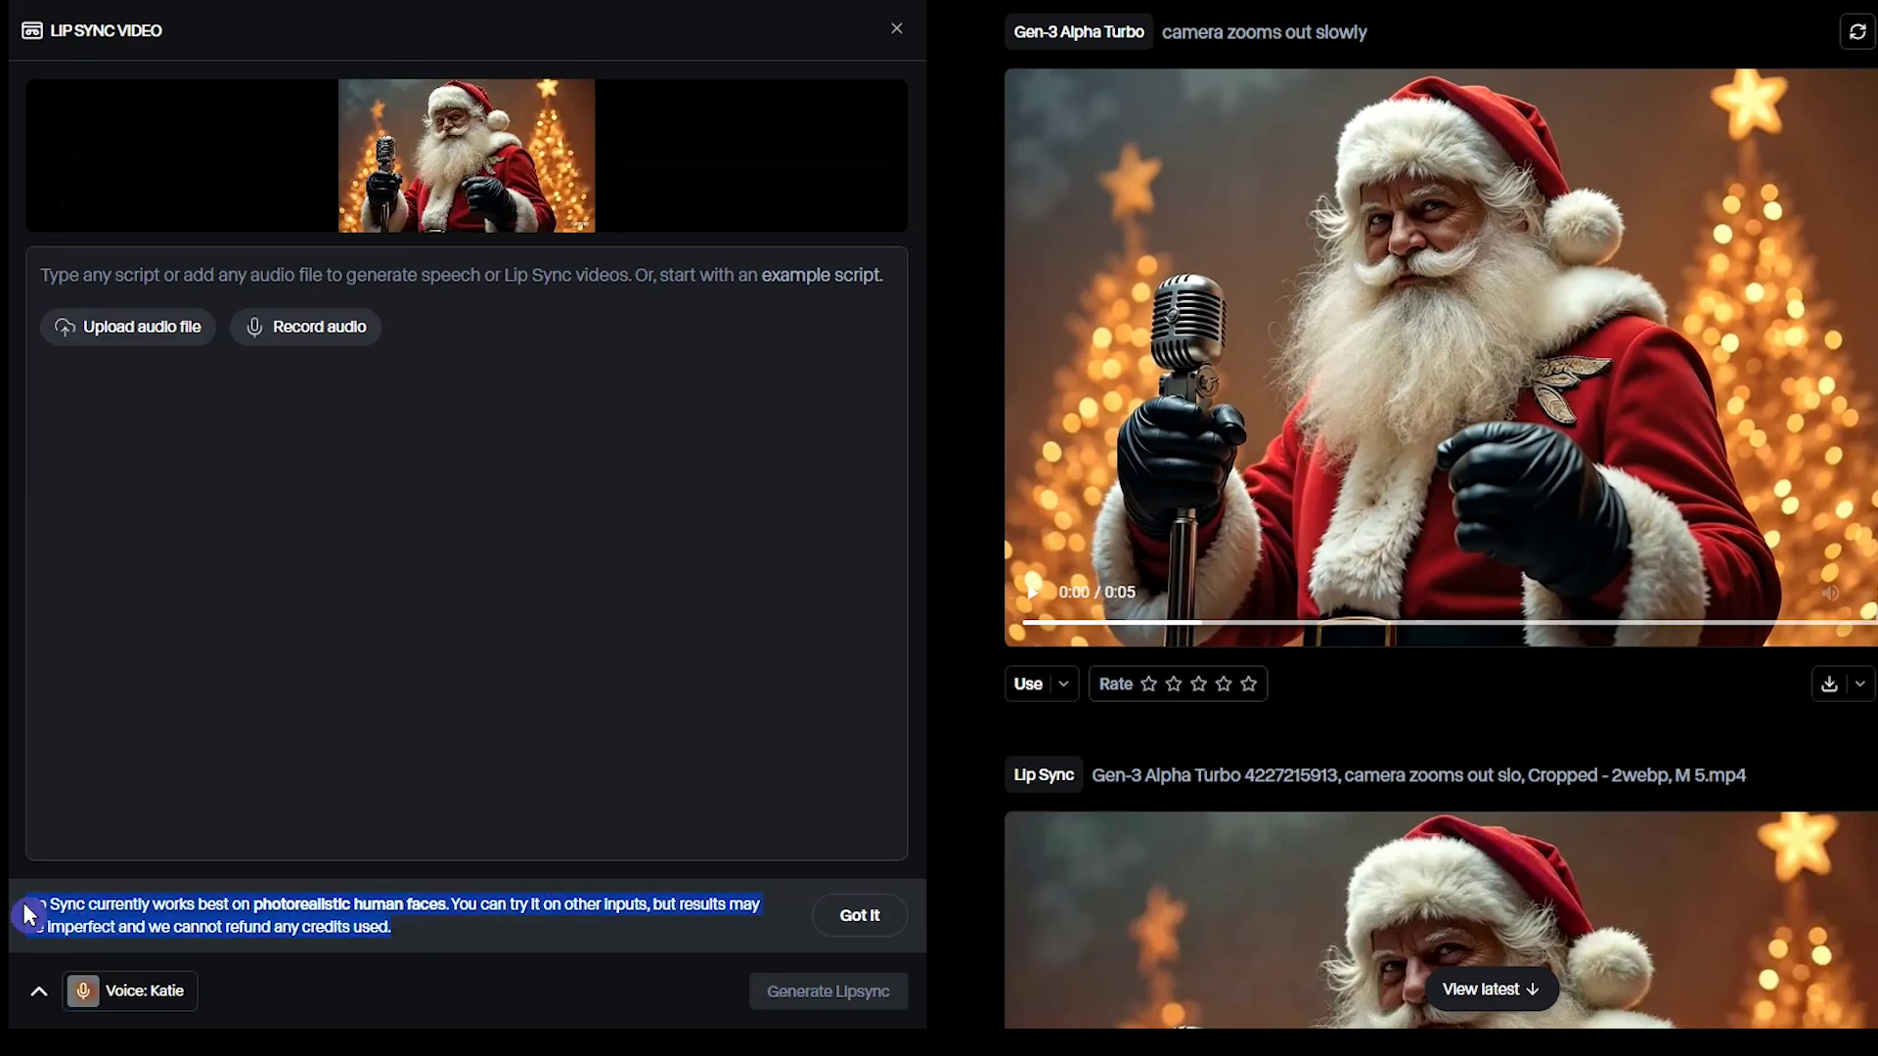
click(475, 930)
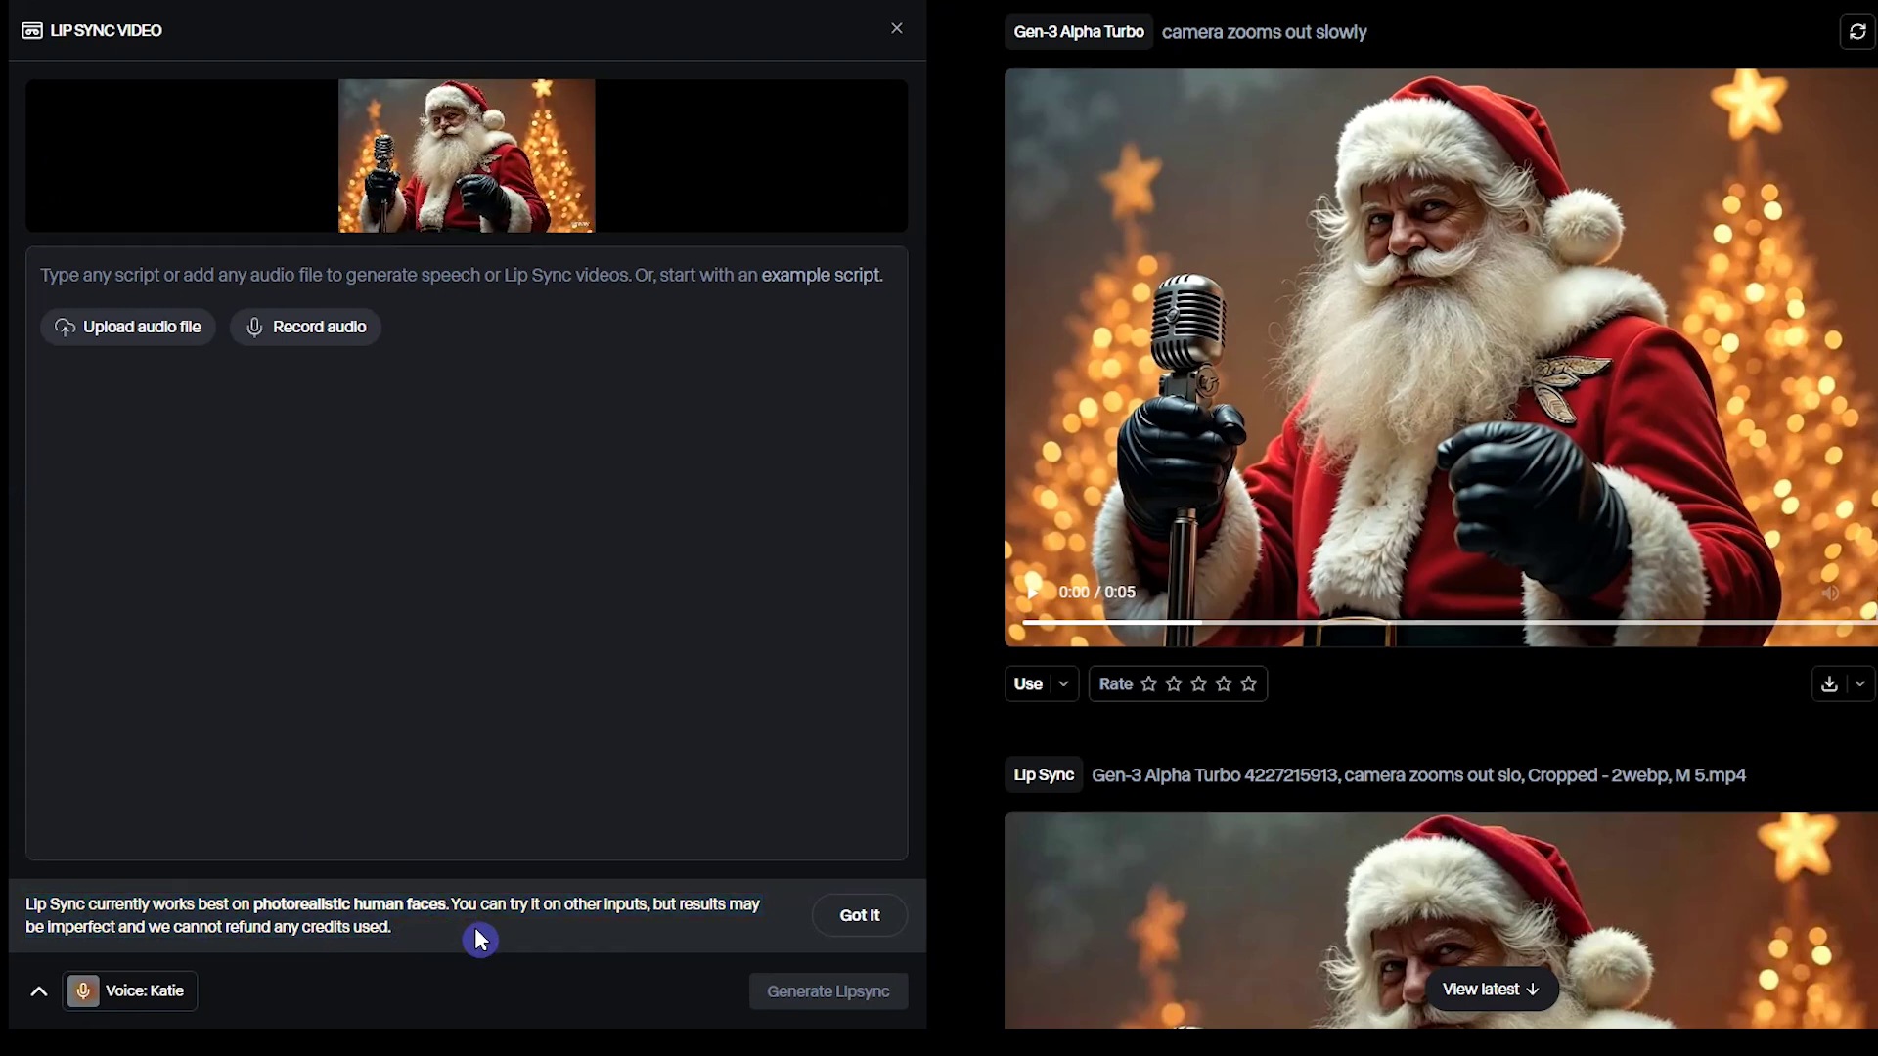
click(144, 330)
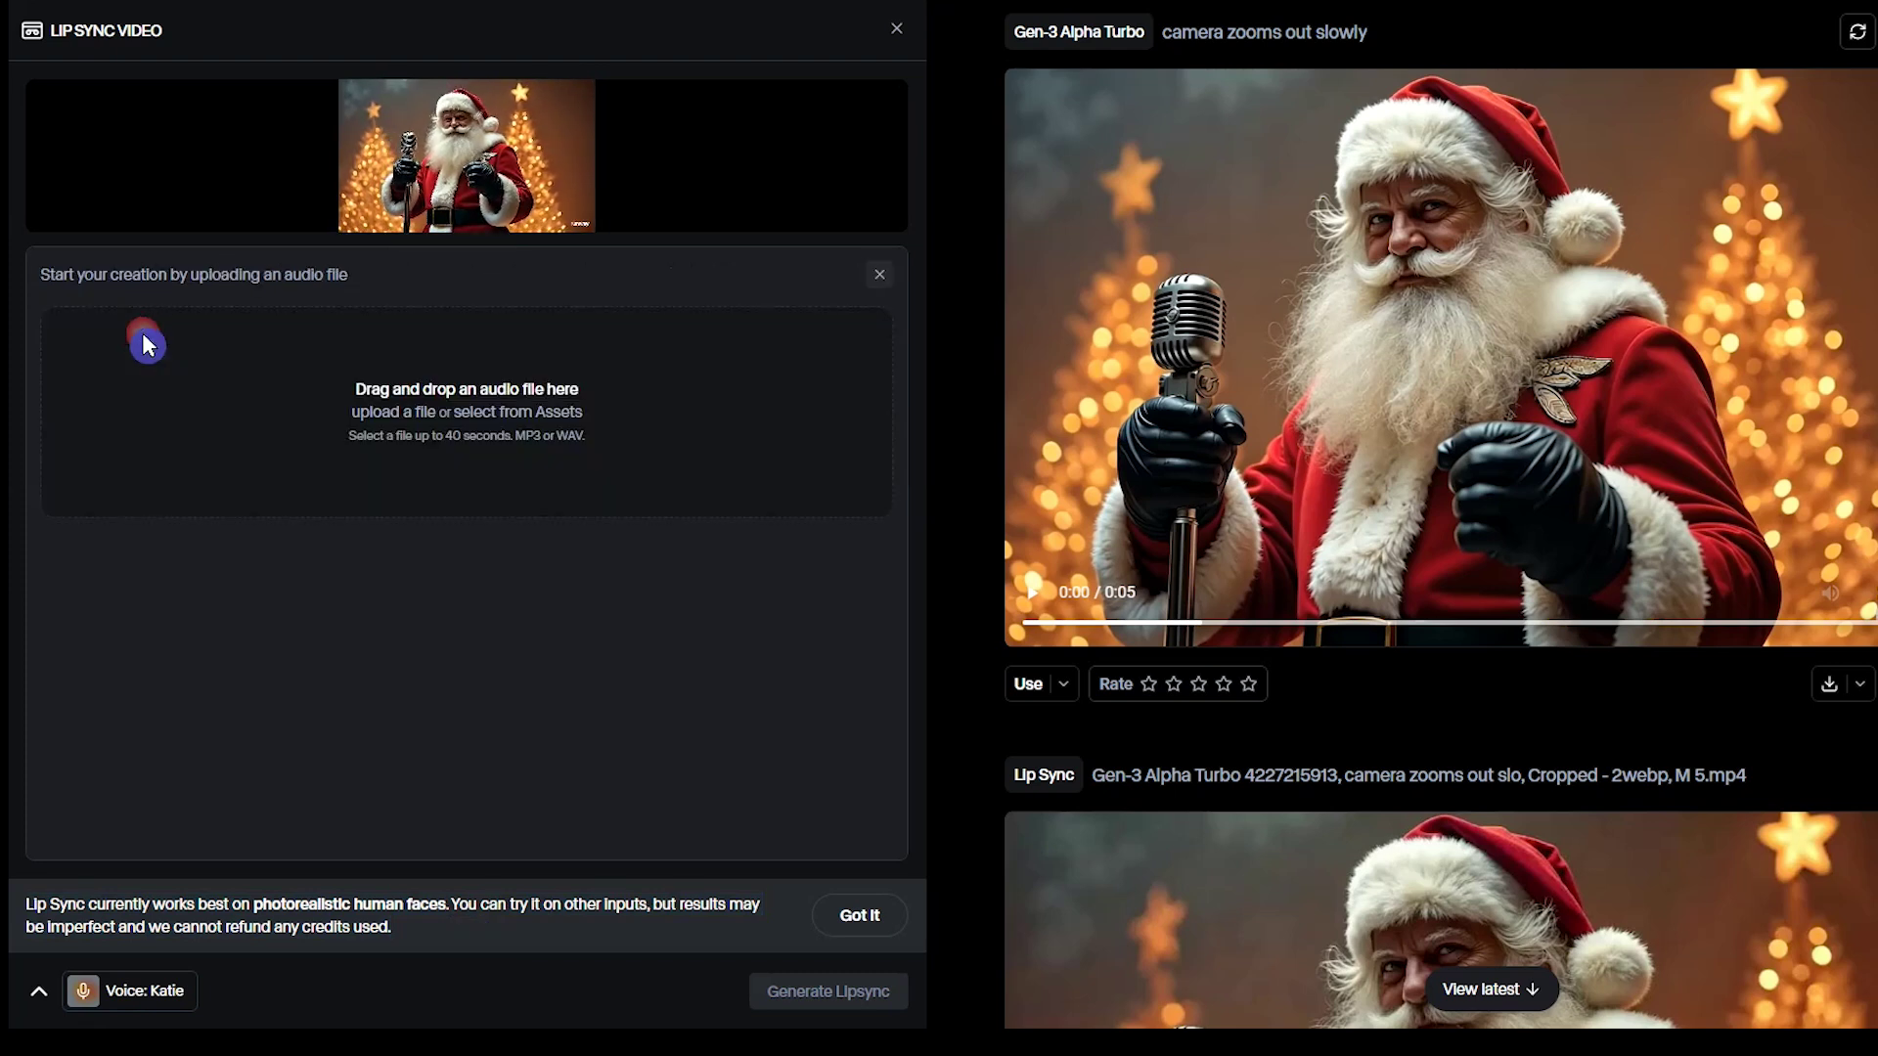
click(554, 405)
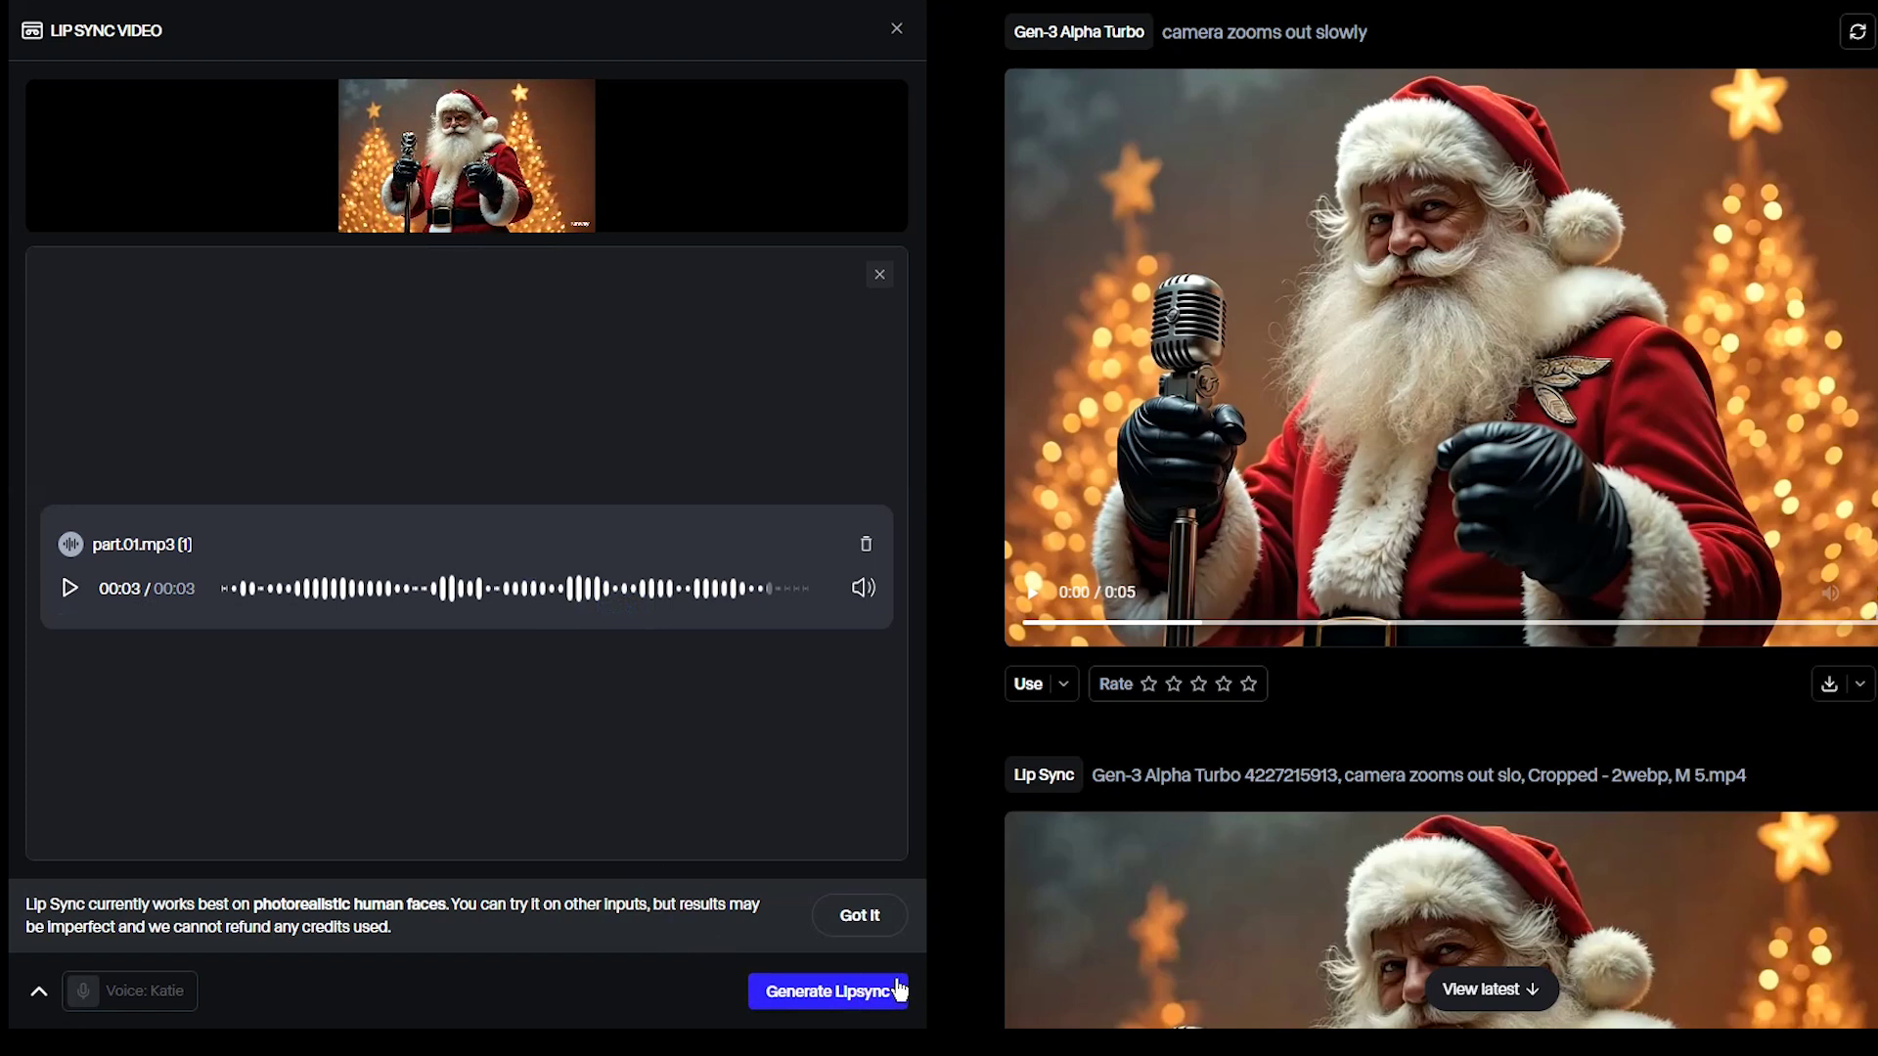
click(897, 990)
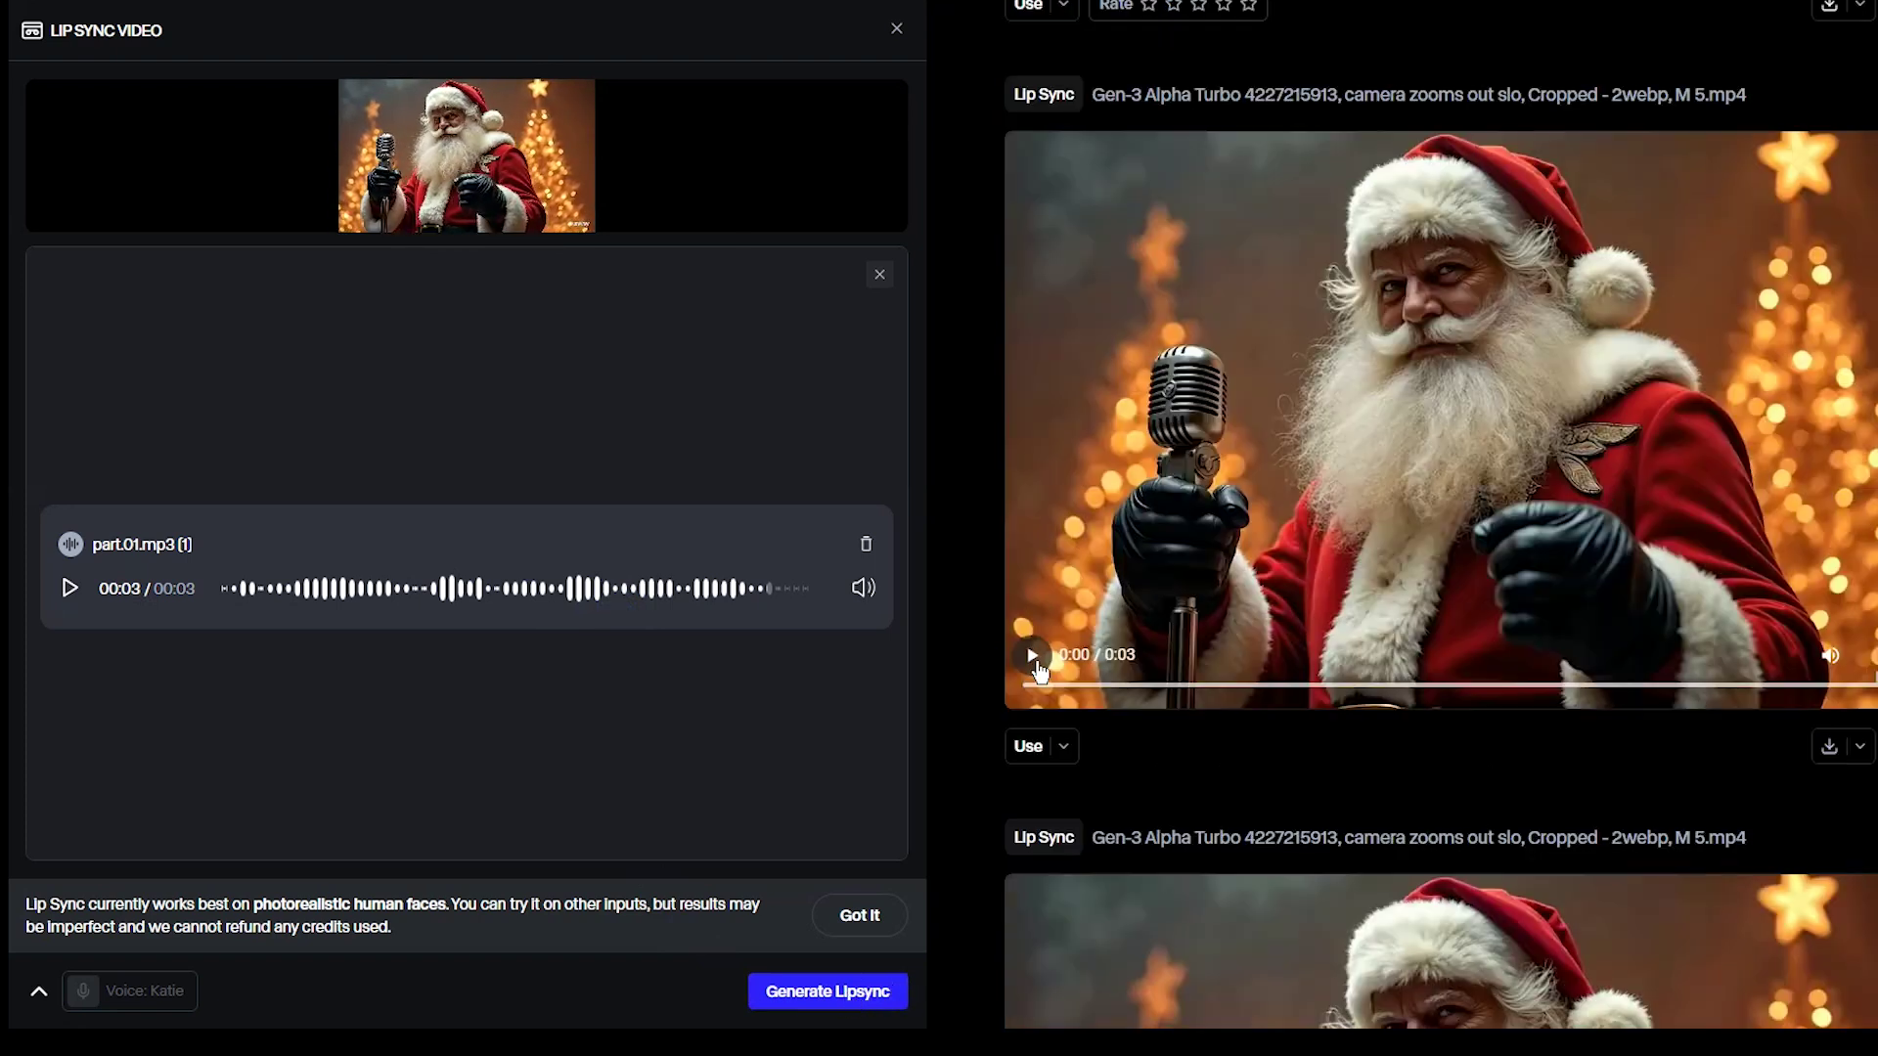
click(1034, 660)
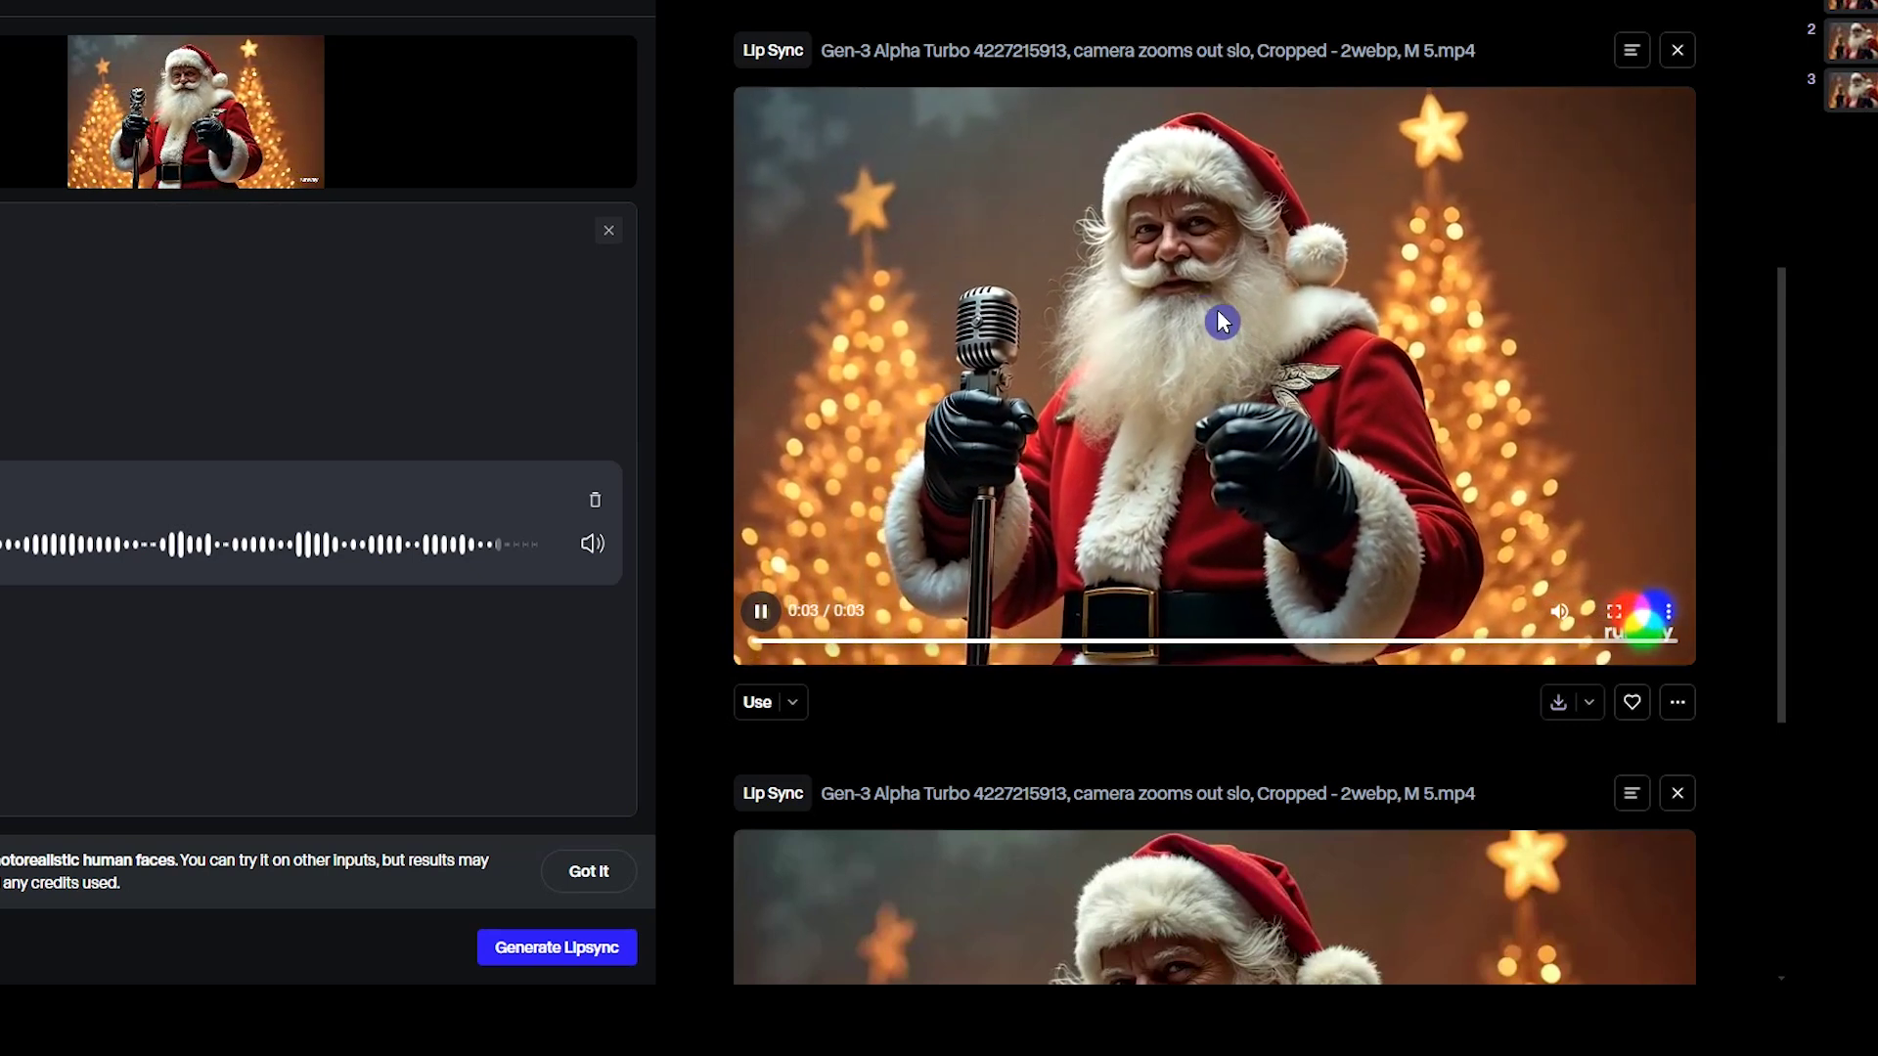
scroll(1142, 295, down, 5)
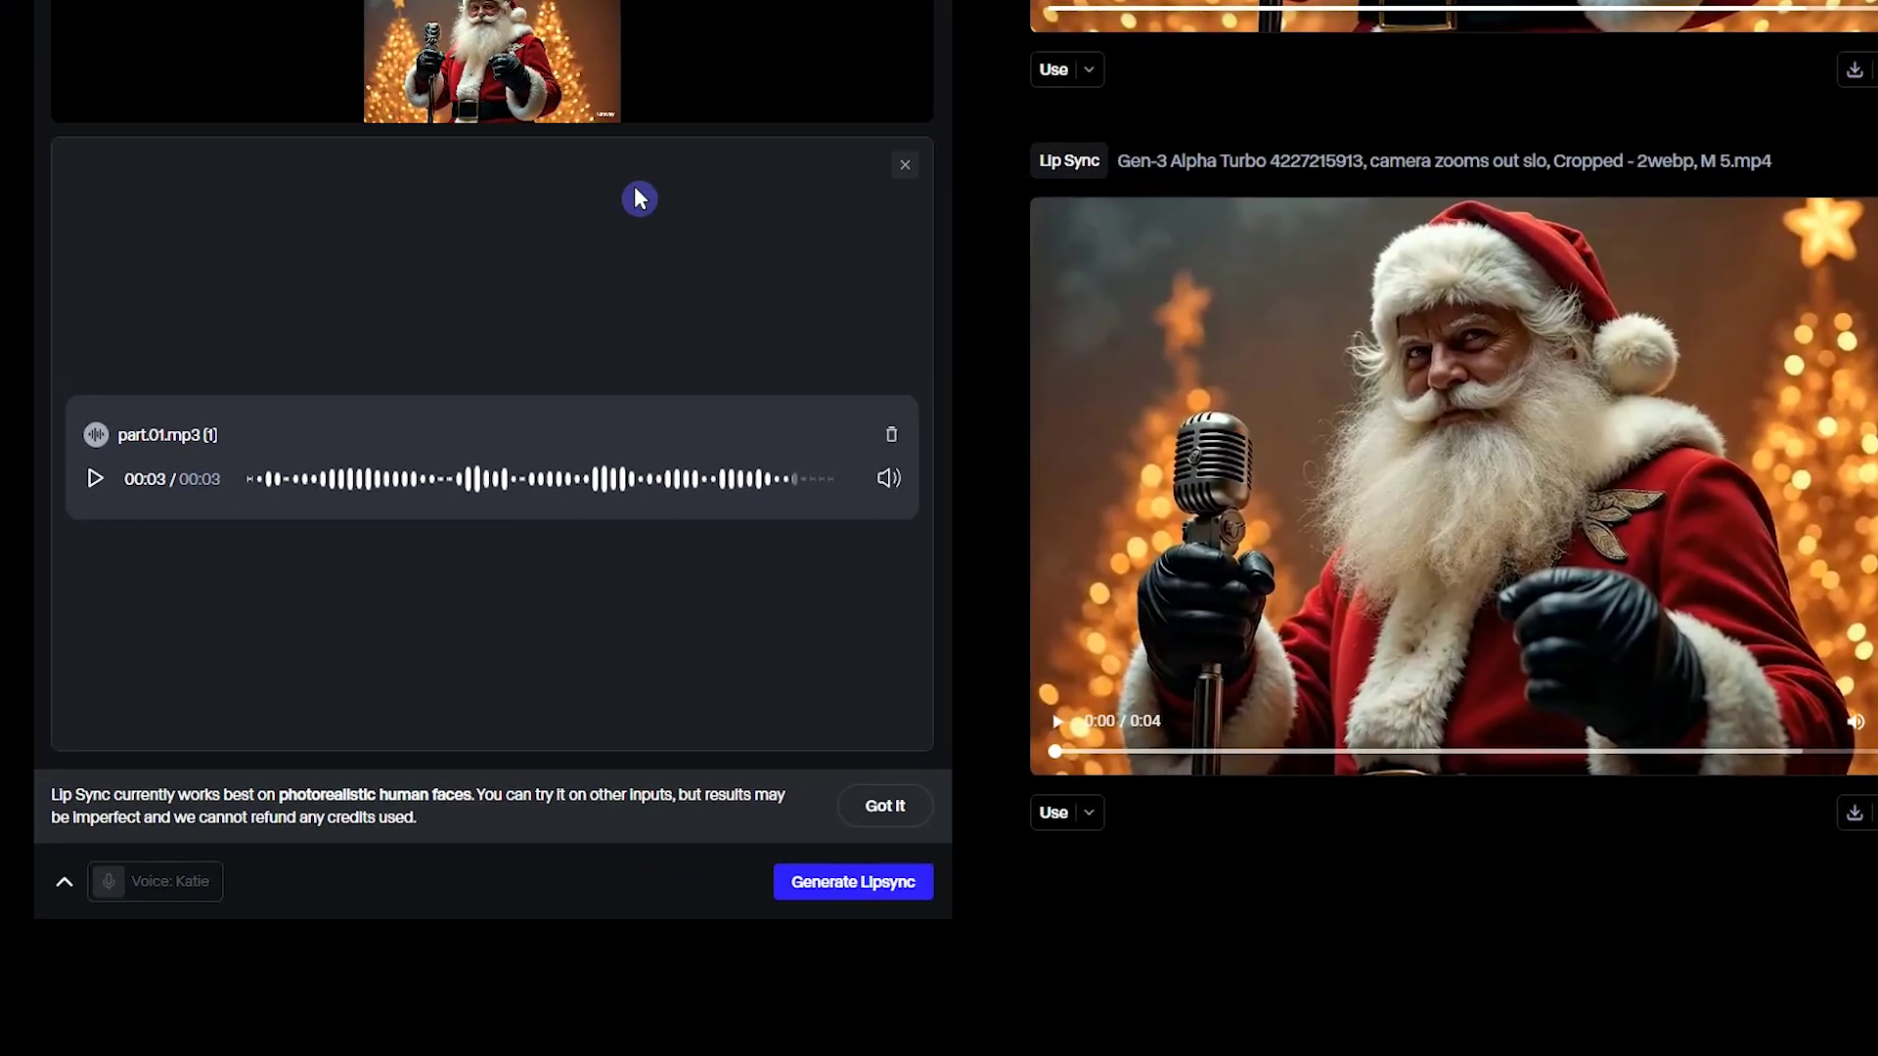
click(891, 435)
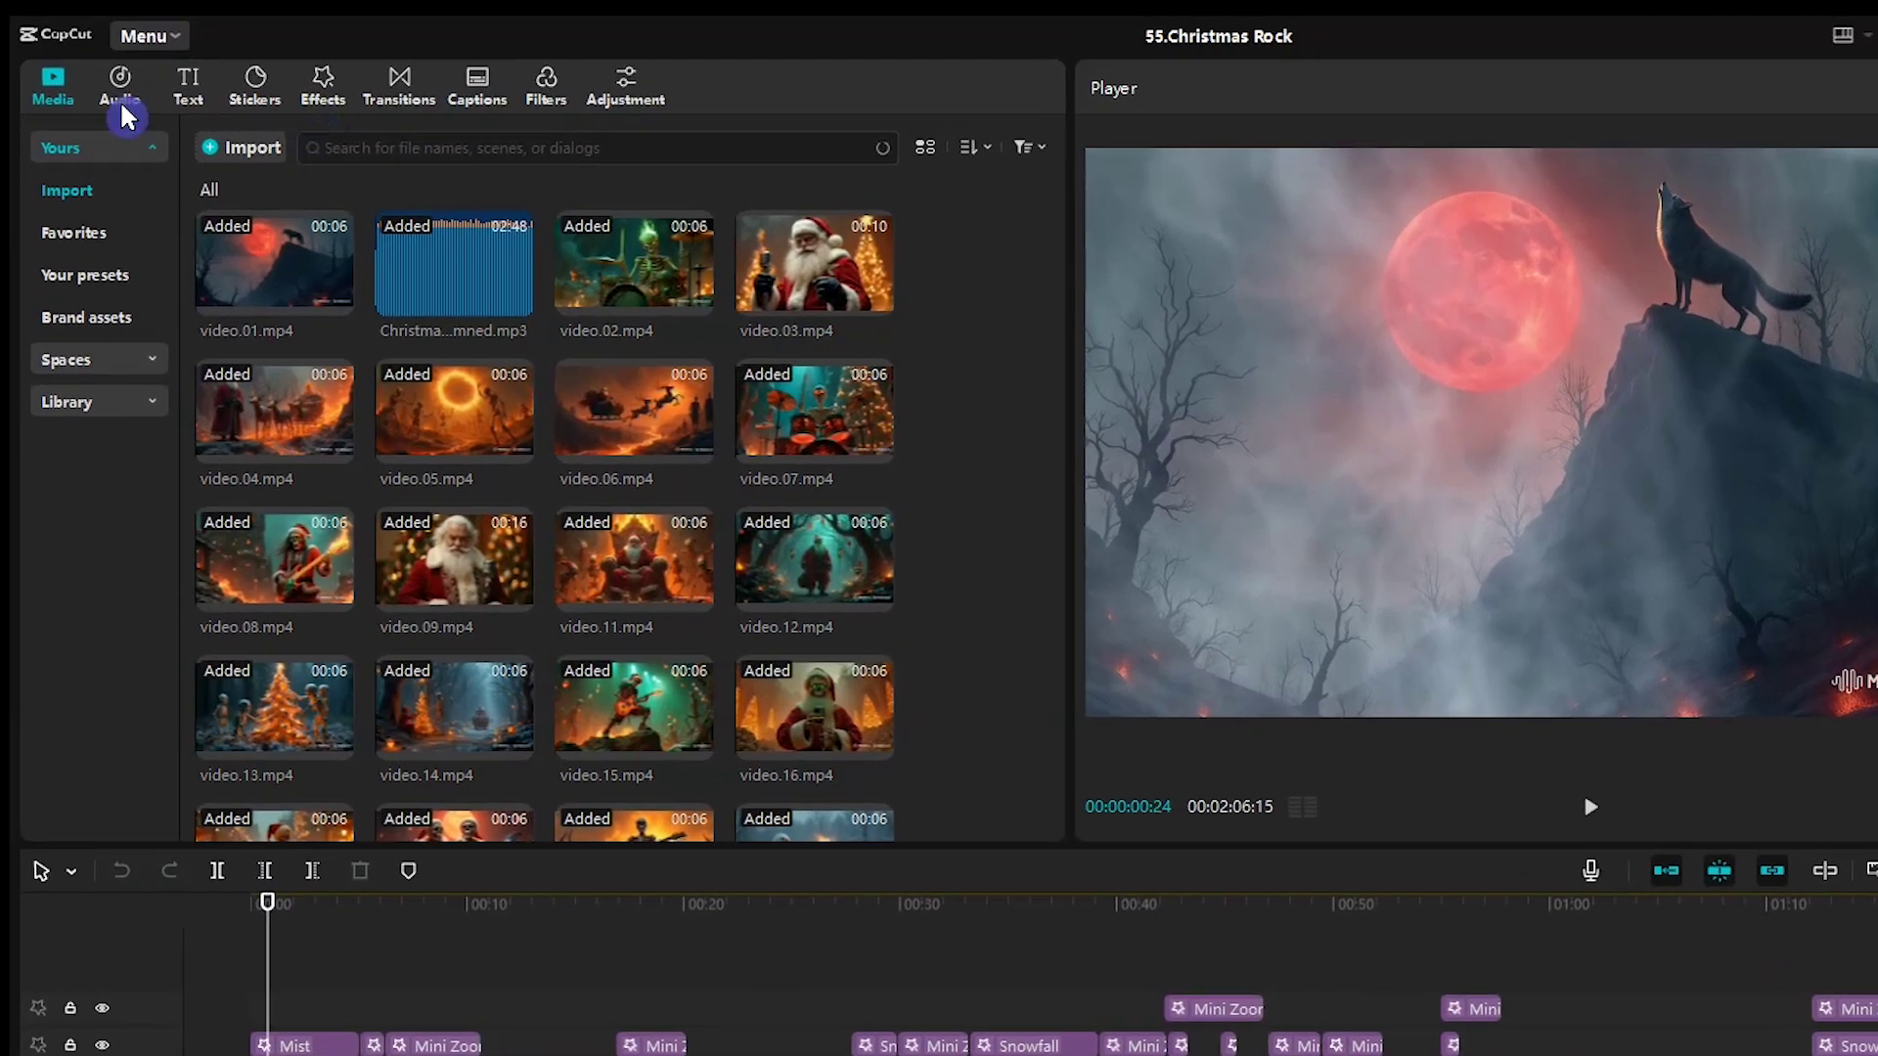
Step: Rerun the Wolf howl search in CapCut's sound effects library
click(121, 88)
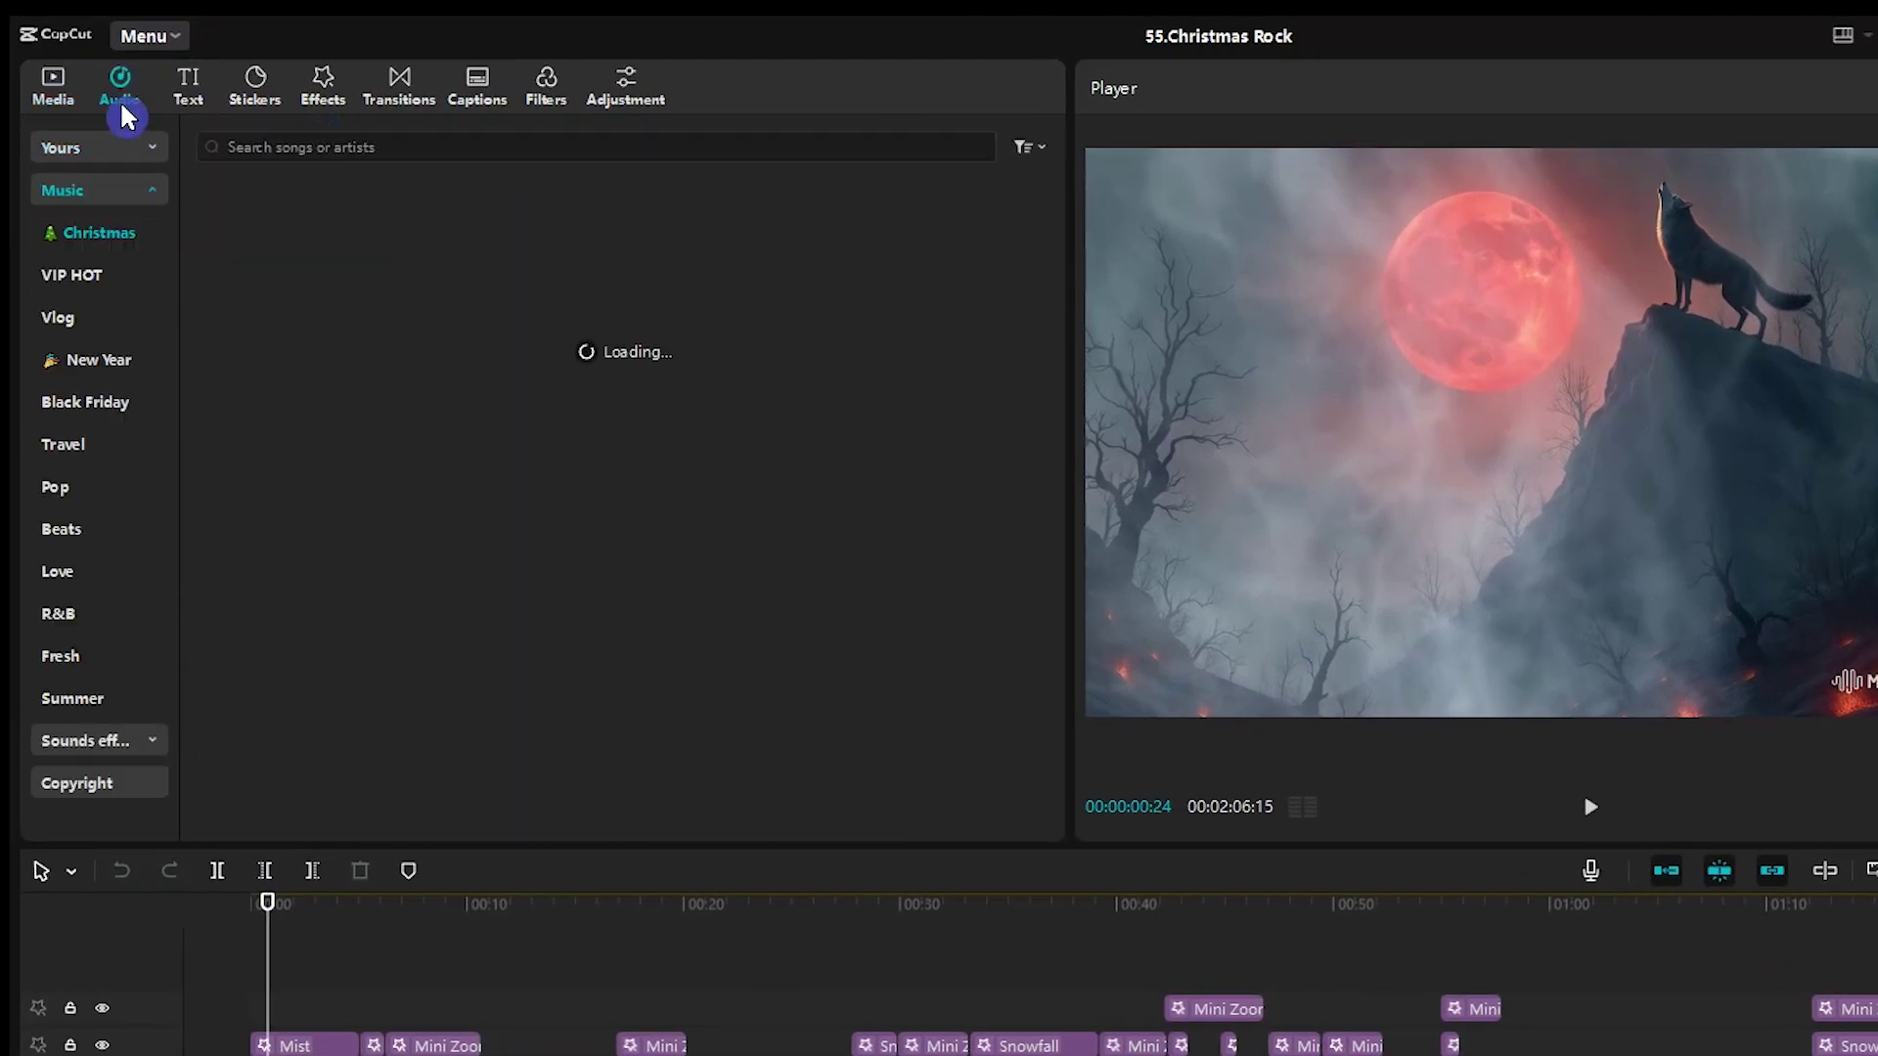
click(132, 192)
click(88, 240)
click(342, 146)
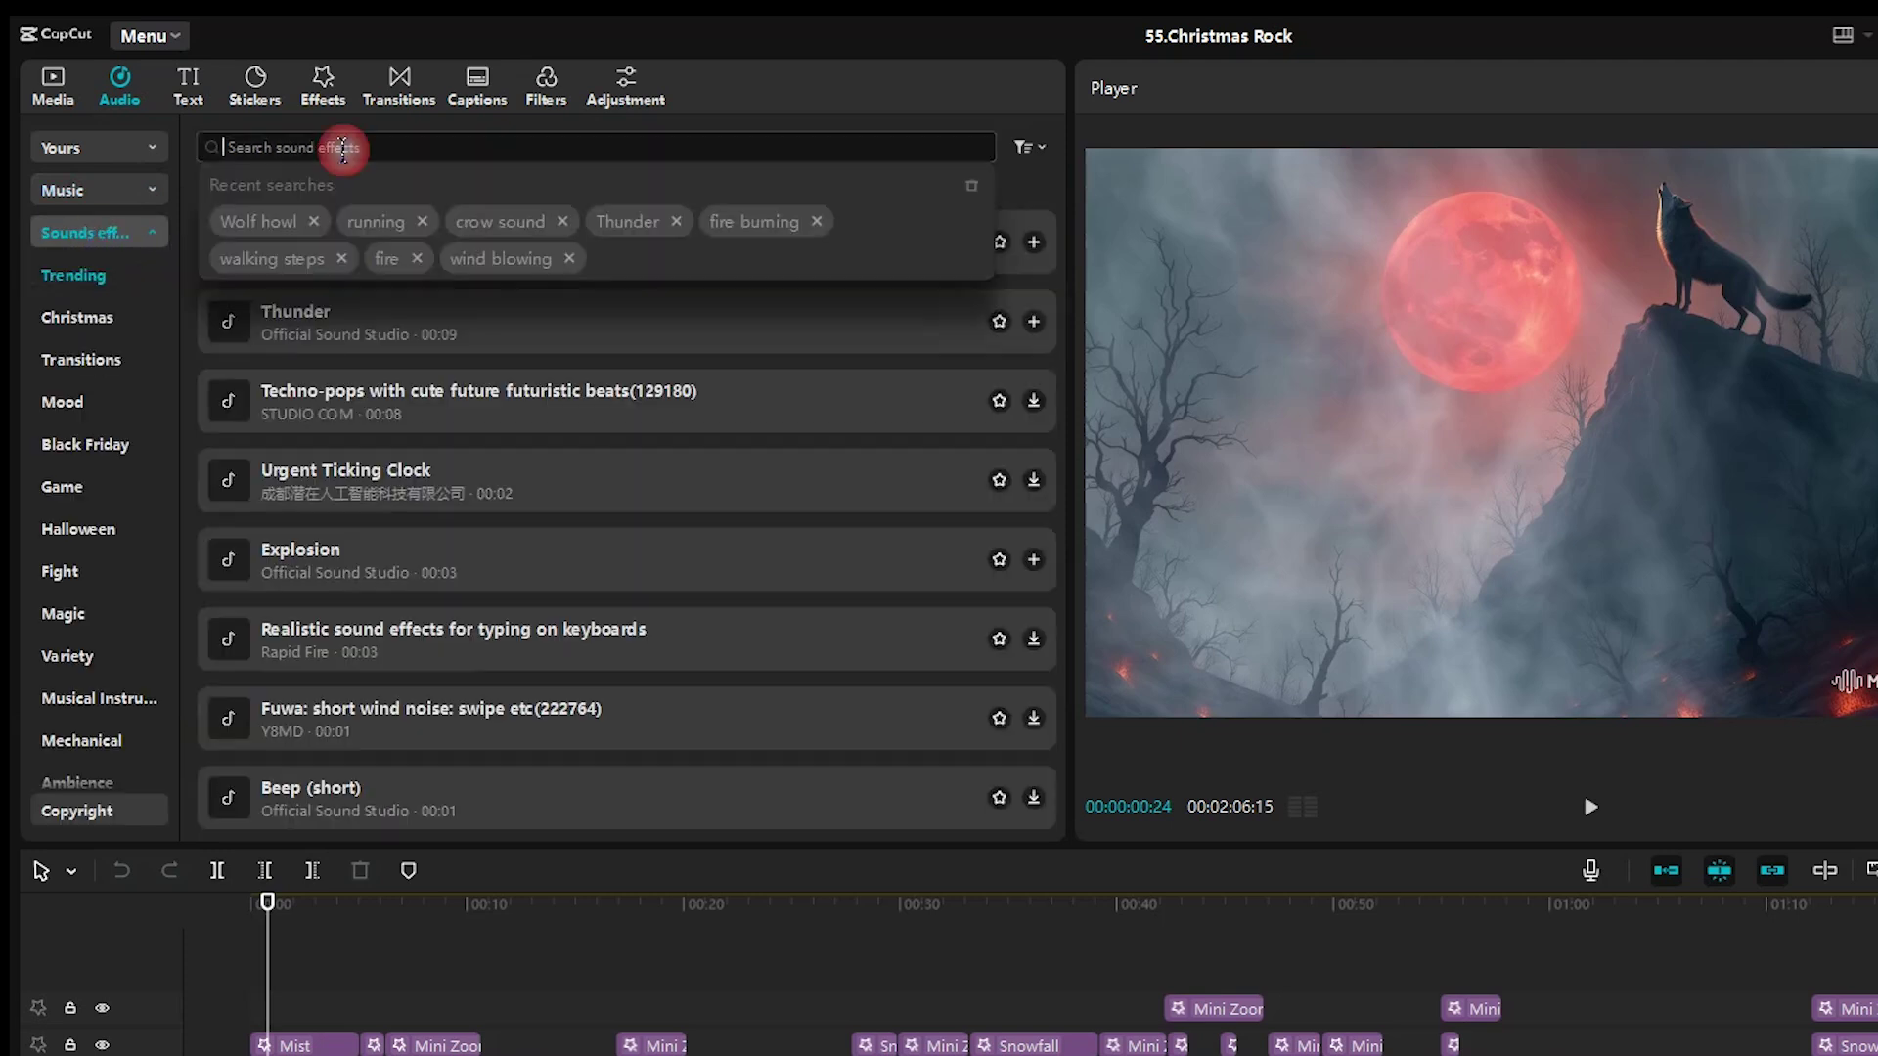
click(264, 228)
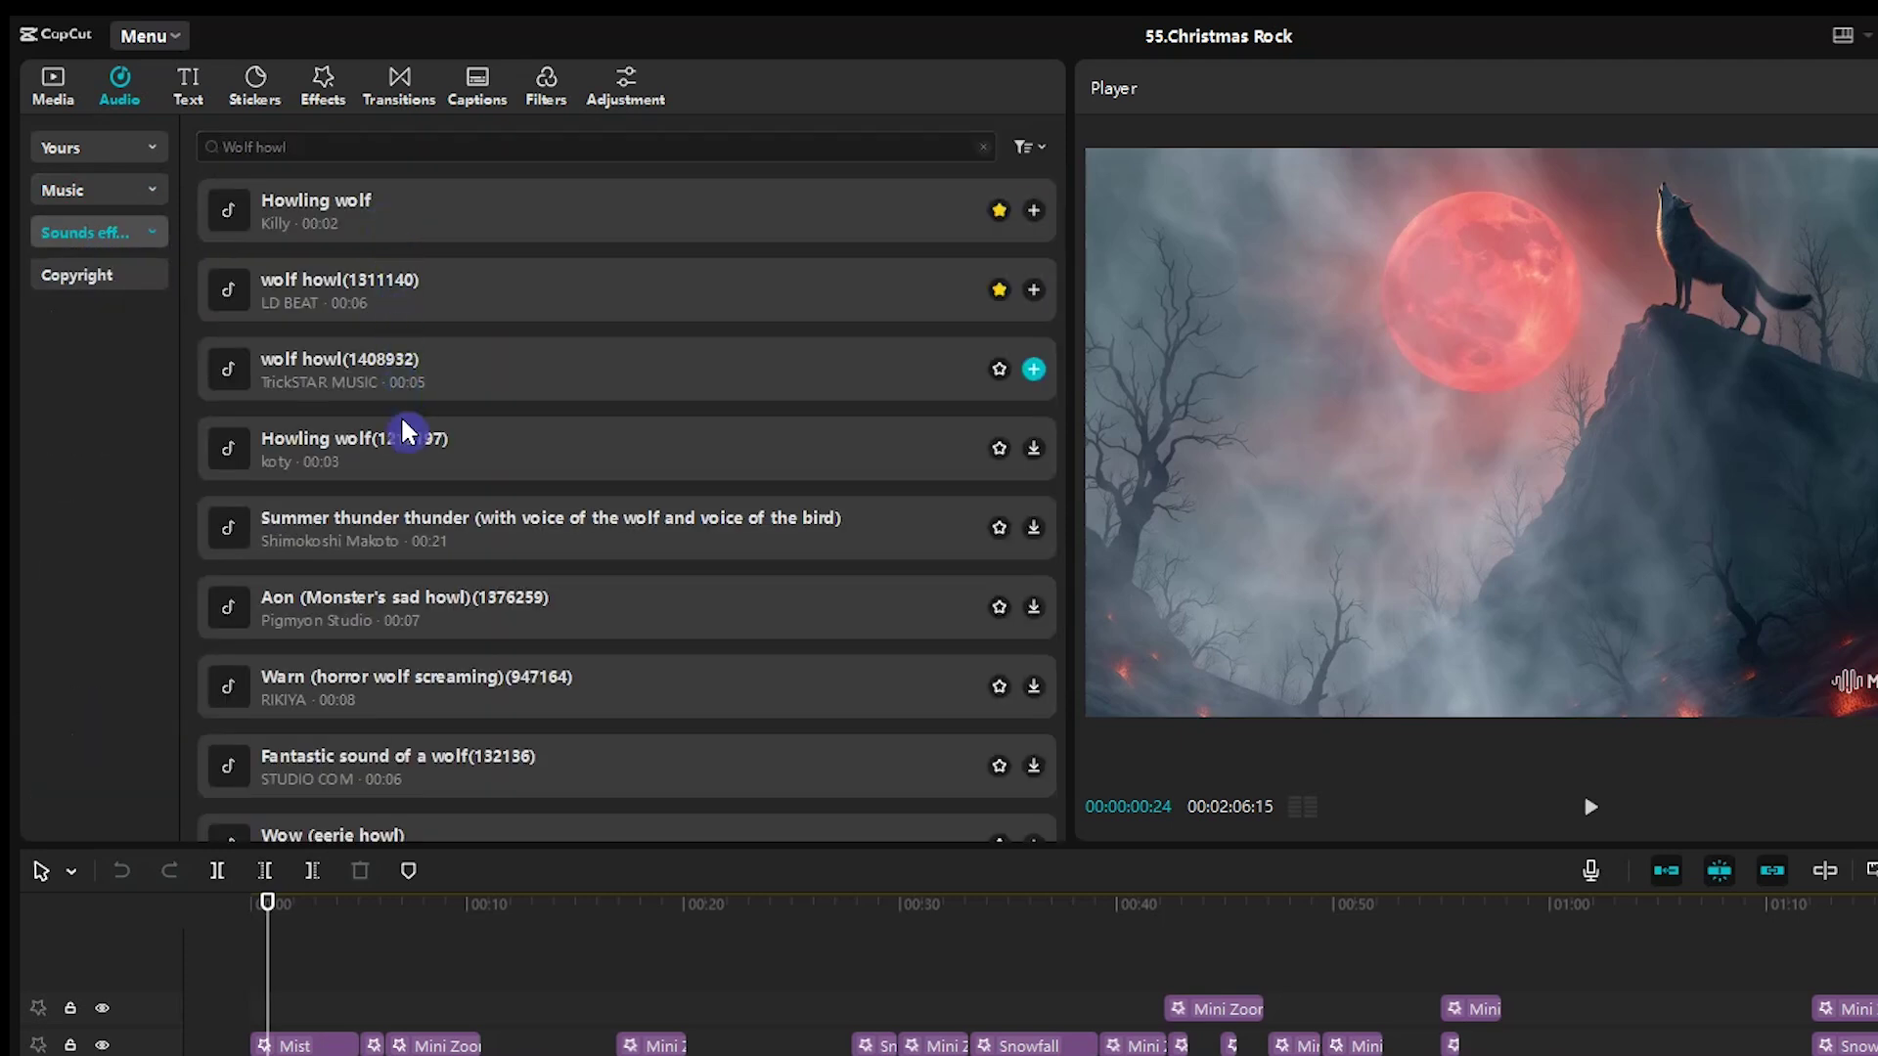
scroll(420, 607, down, 2)
scroll(419, 607, up, 2)
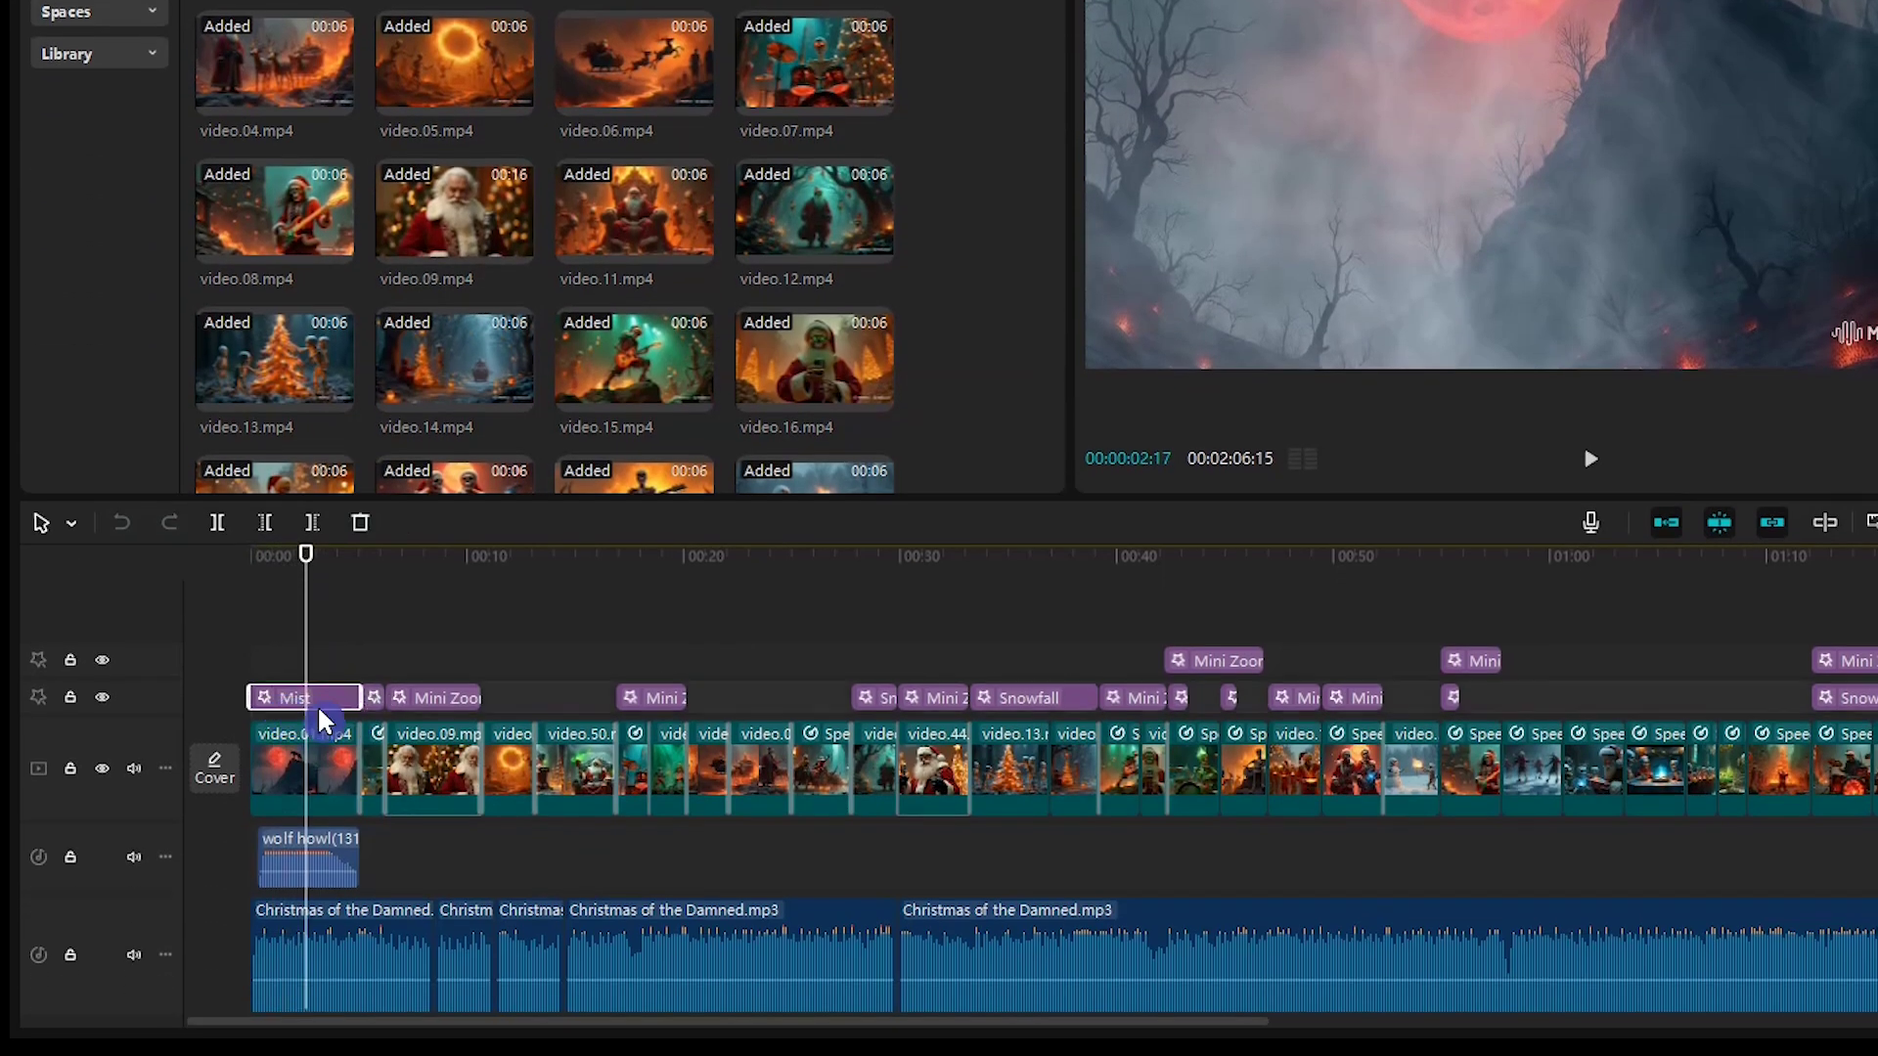
click(336, 75)
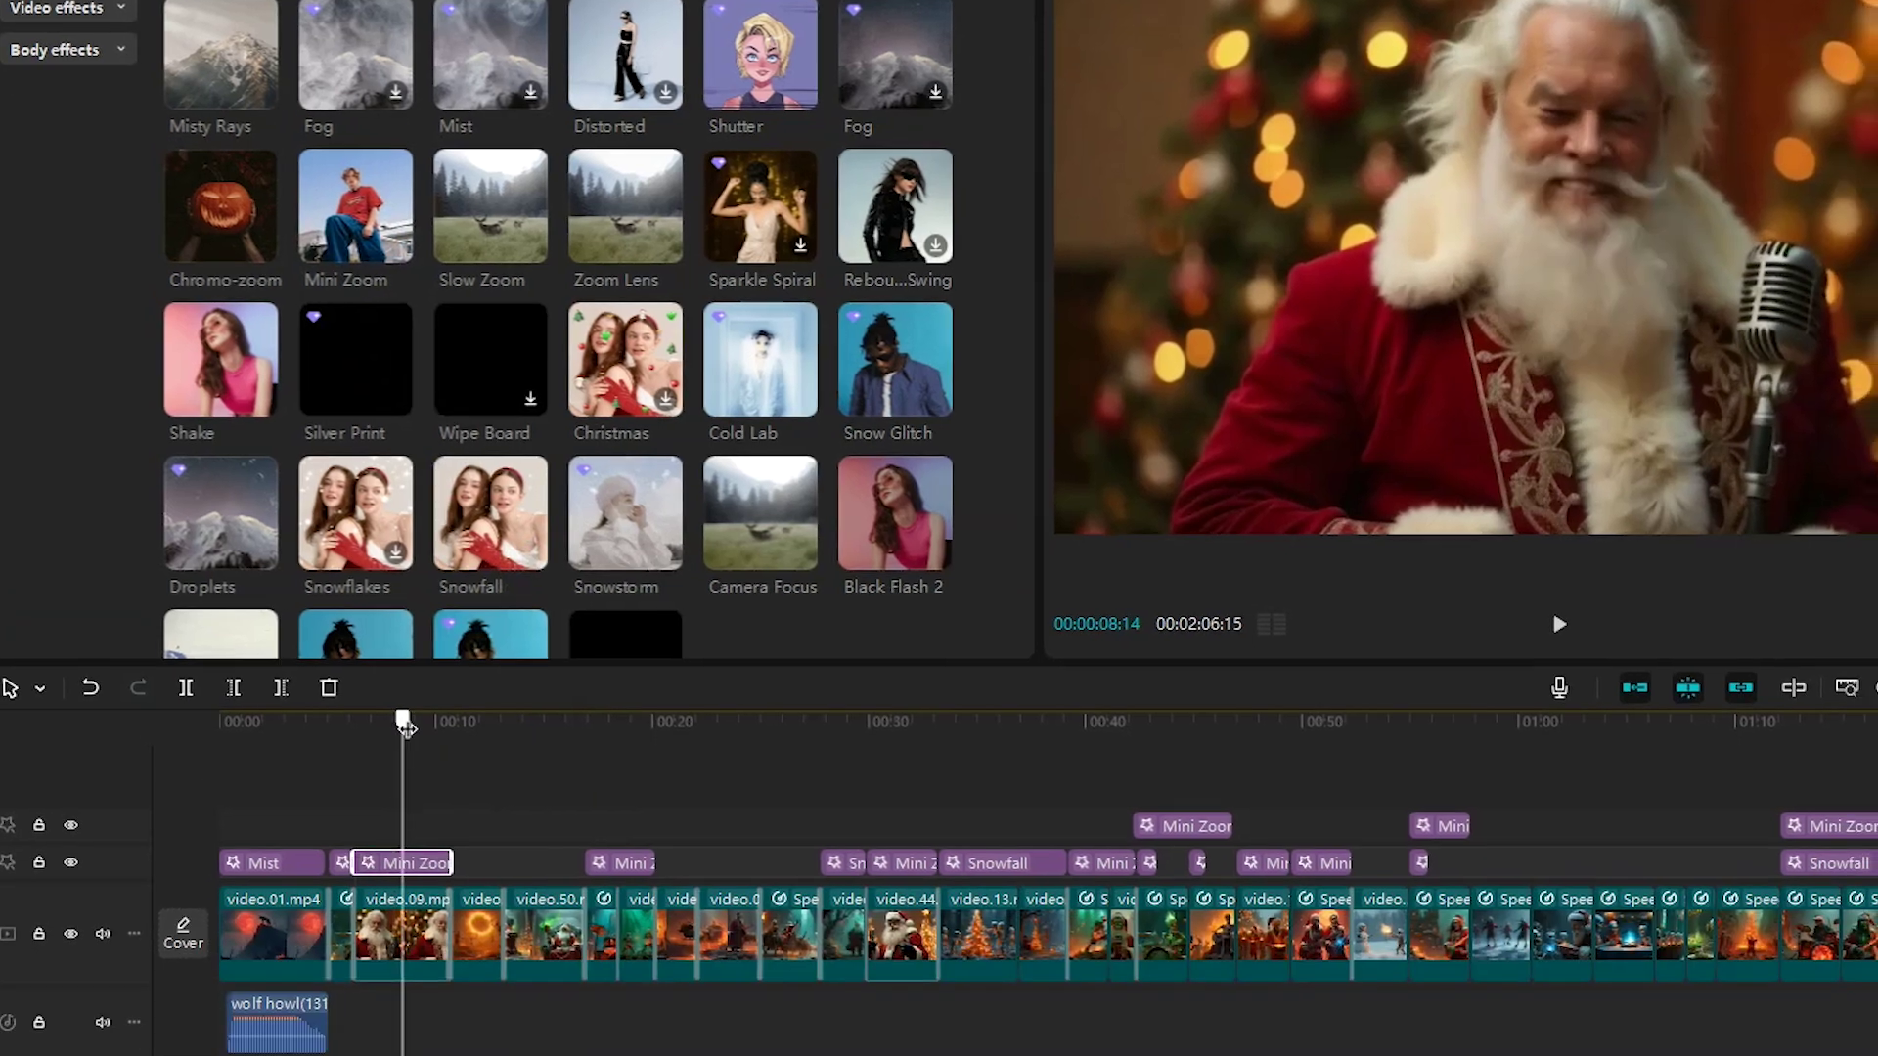
Step: Mute video.09.mp4's own audio by dropping its volume line to -∞dB
drag(406, 729, 480, 744)
click(489, 934)
scroll(489, 934, up, 3)
drag(643, 922, 649, 1005)
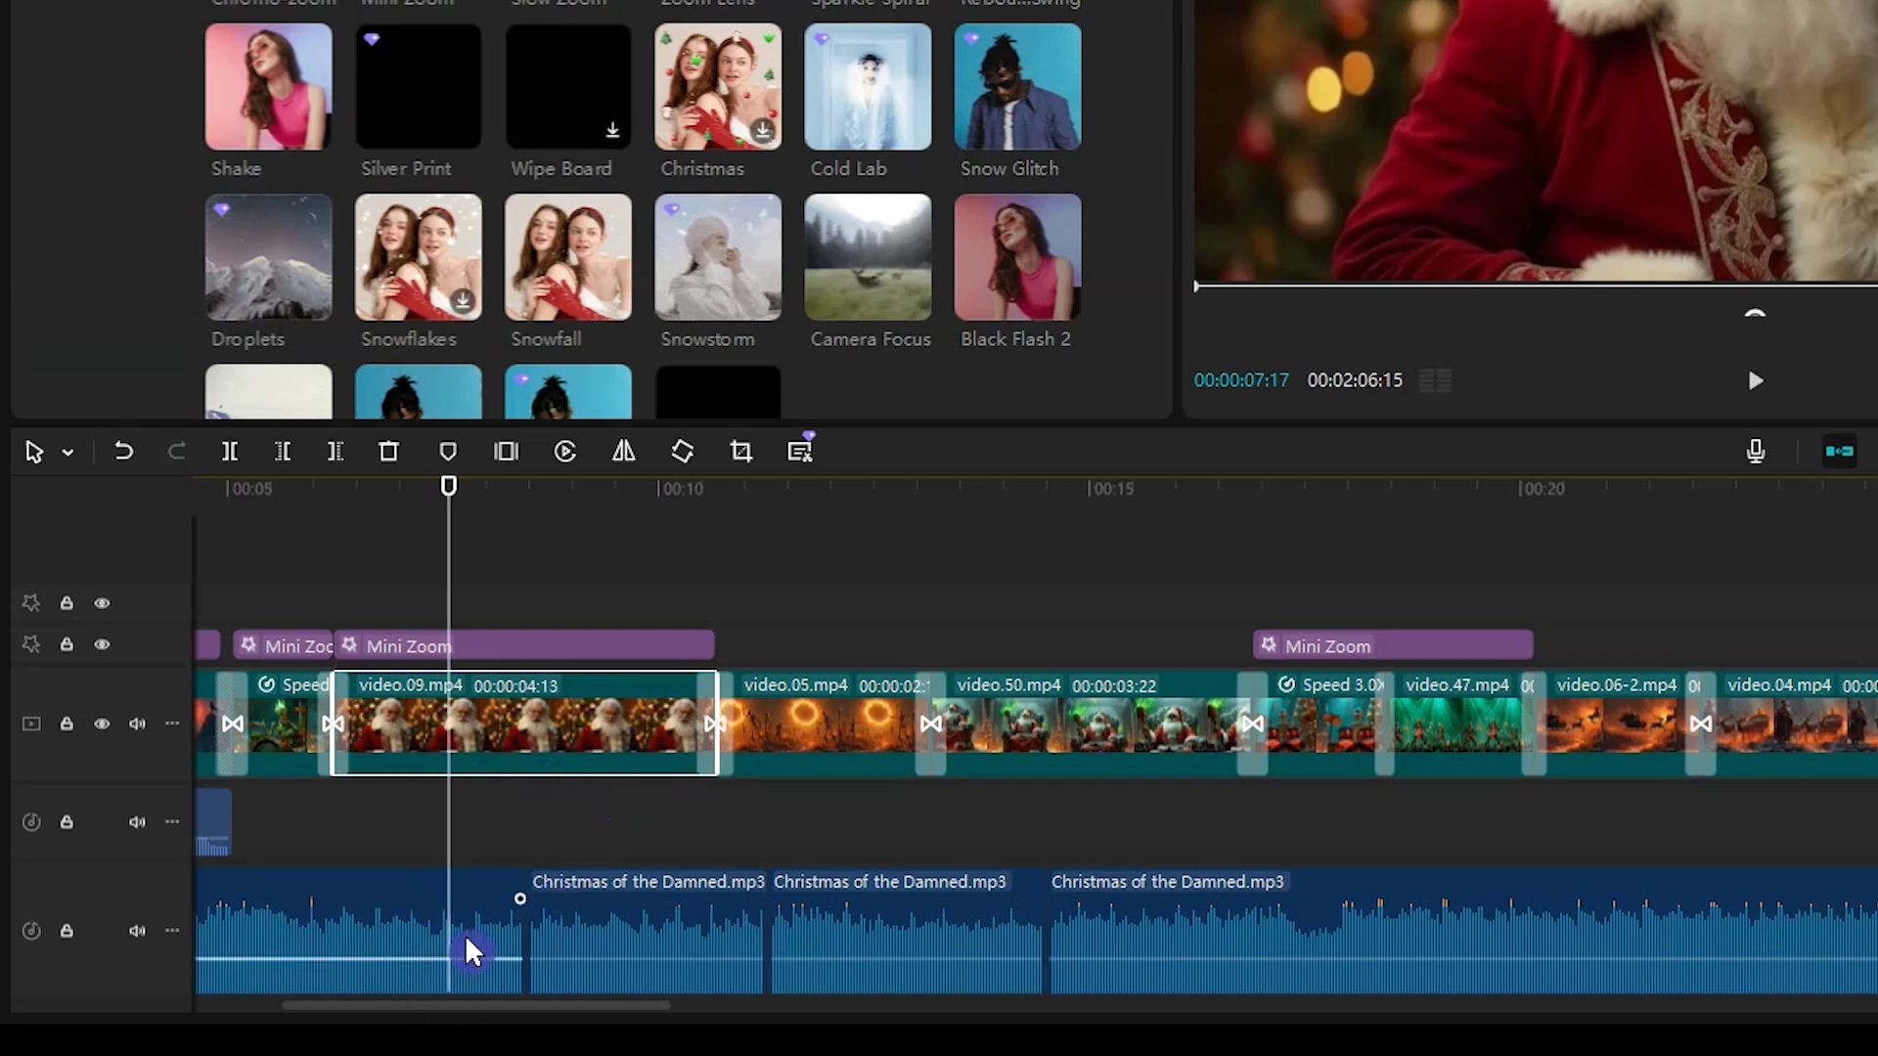
click(316, 489)
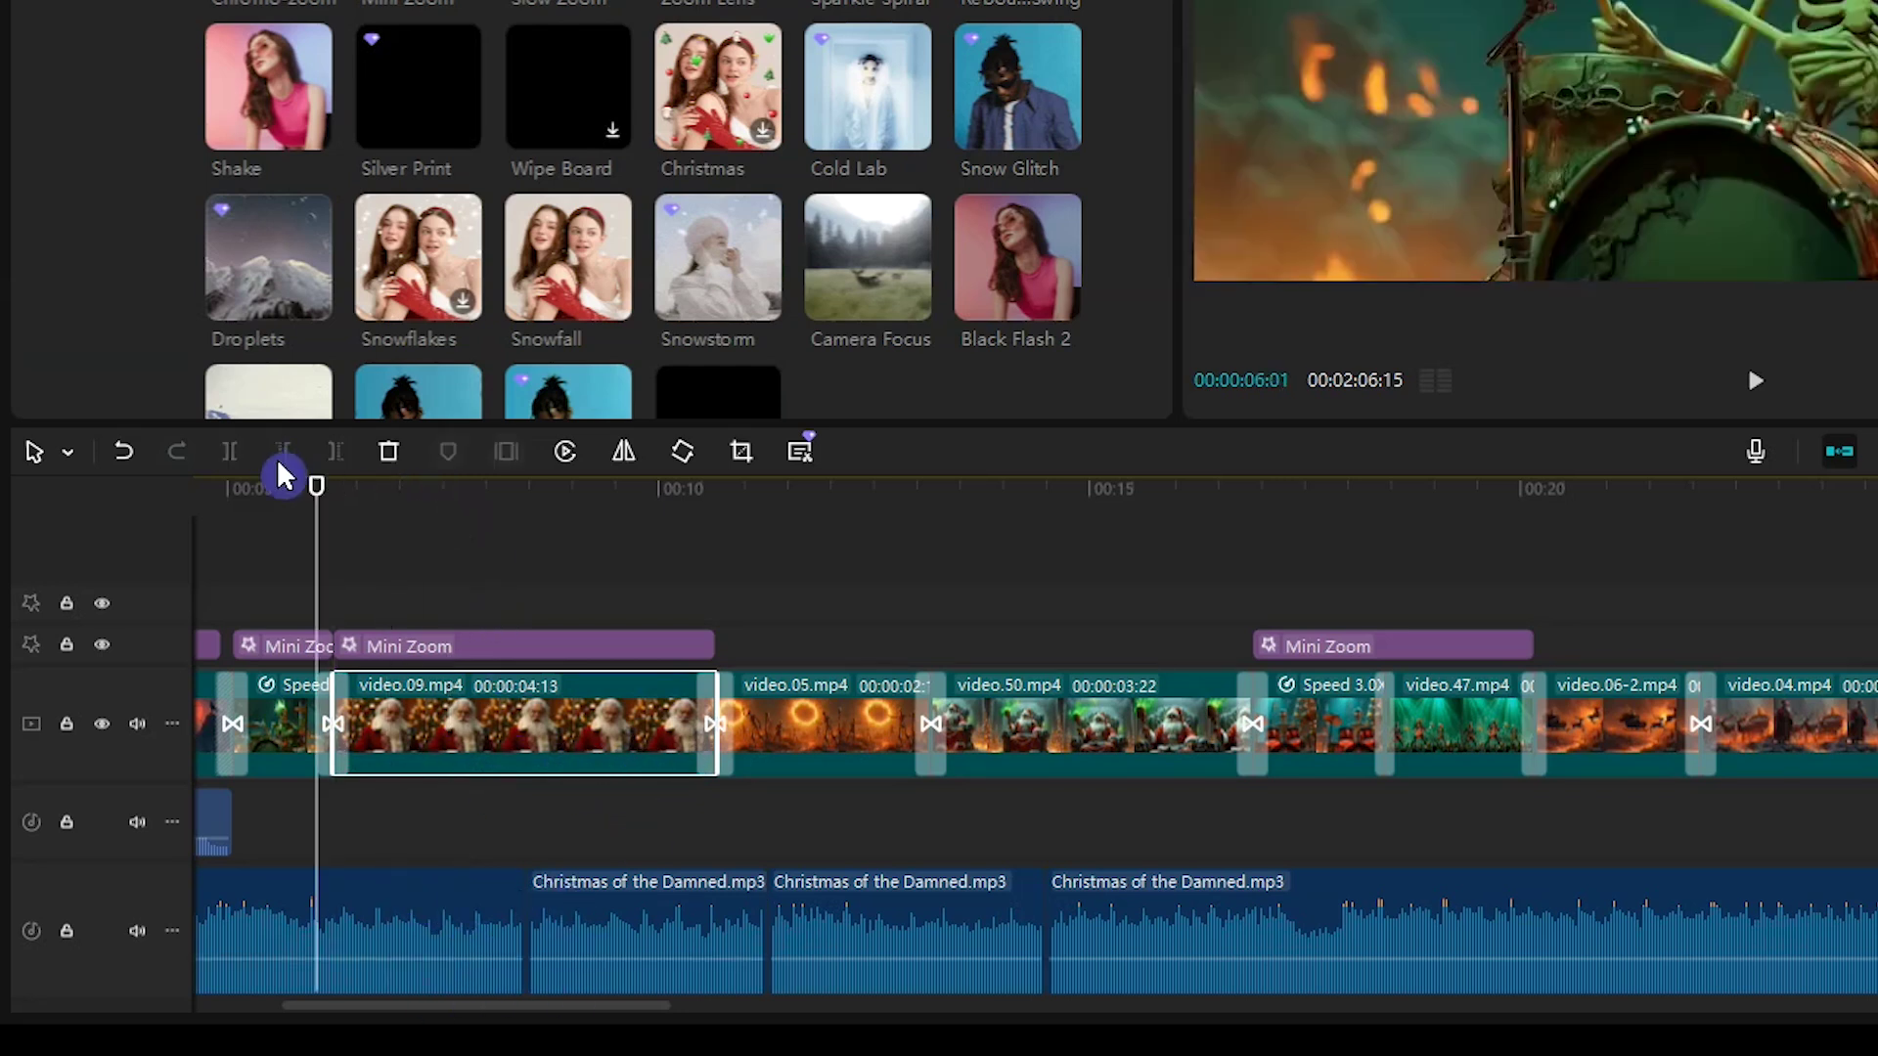
drag(321, 491, 520, 491)
click(459, 5)
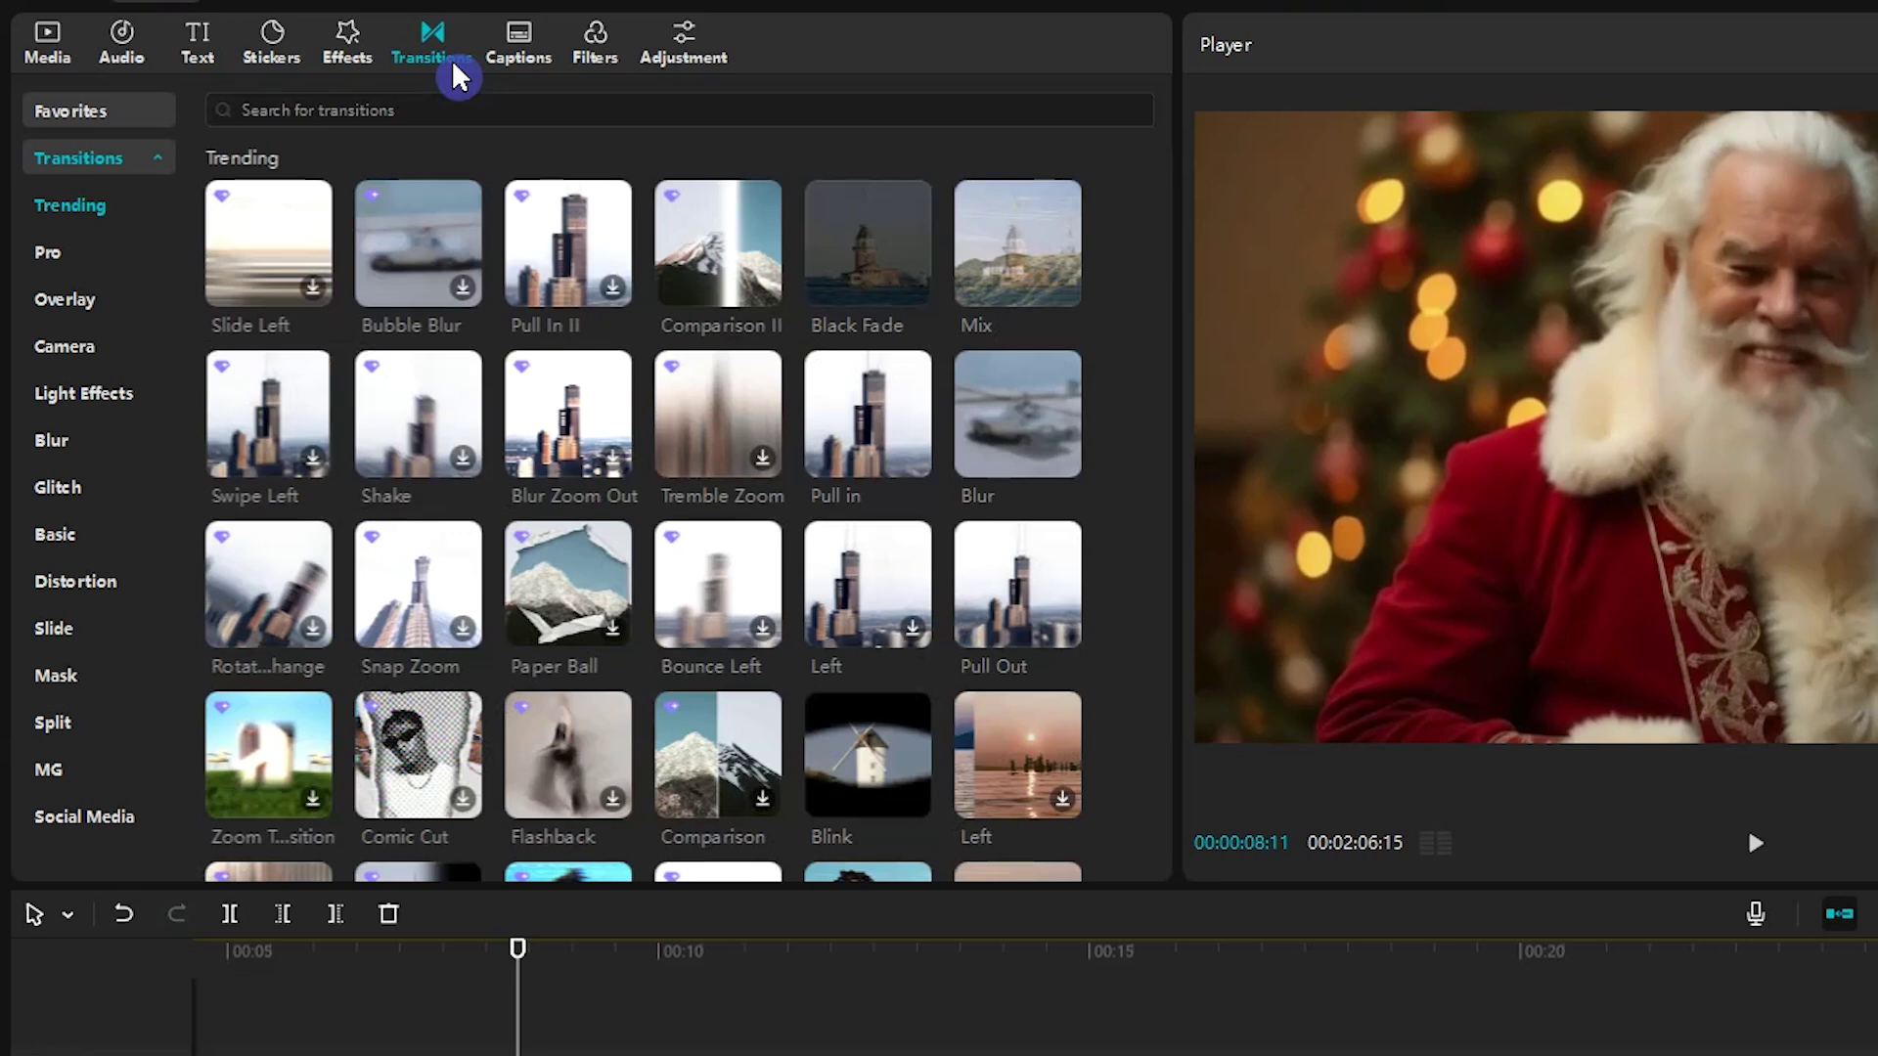
Step: Inspect the Pull in transition and the 0.5 s Pull Out between video.09 and video.05
click(118, 784)
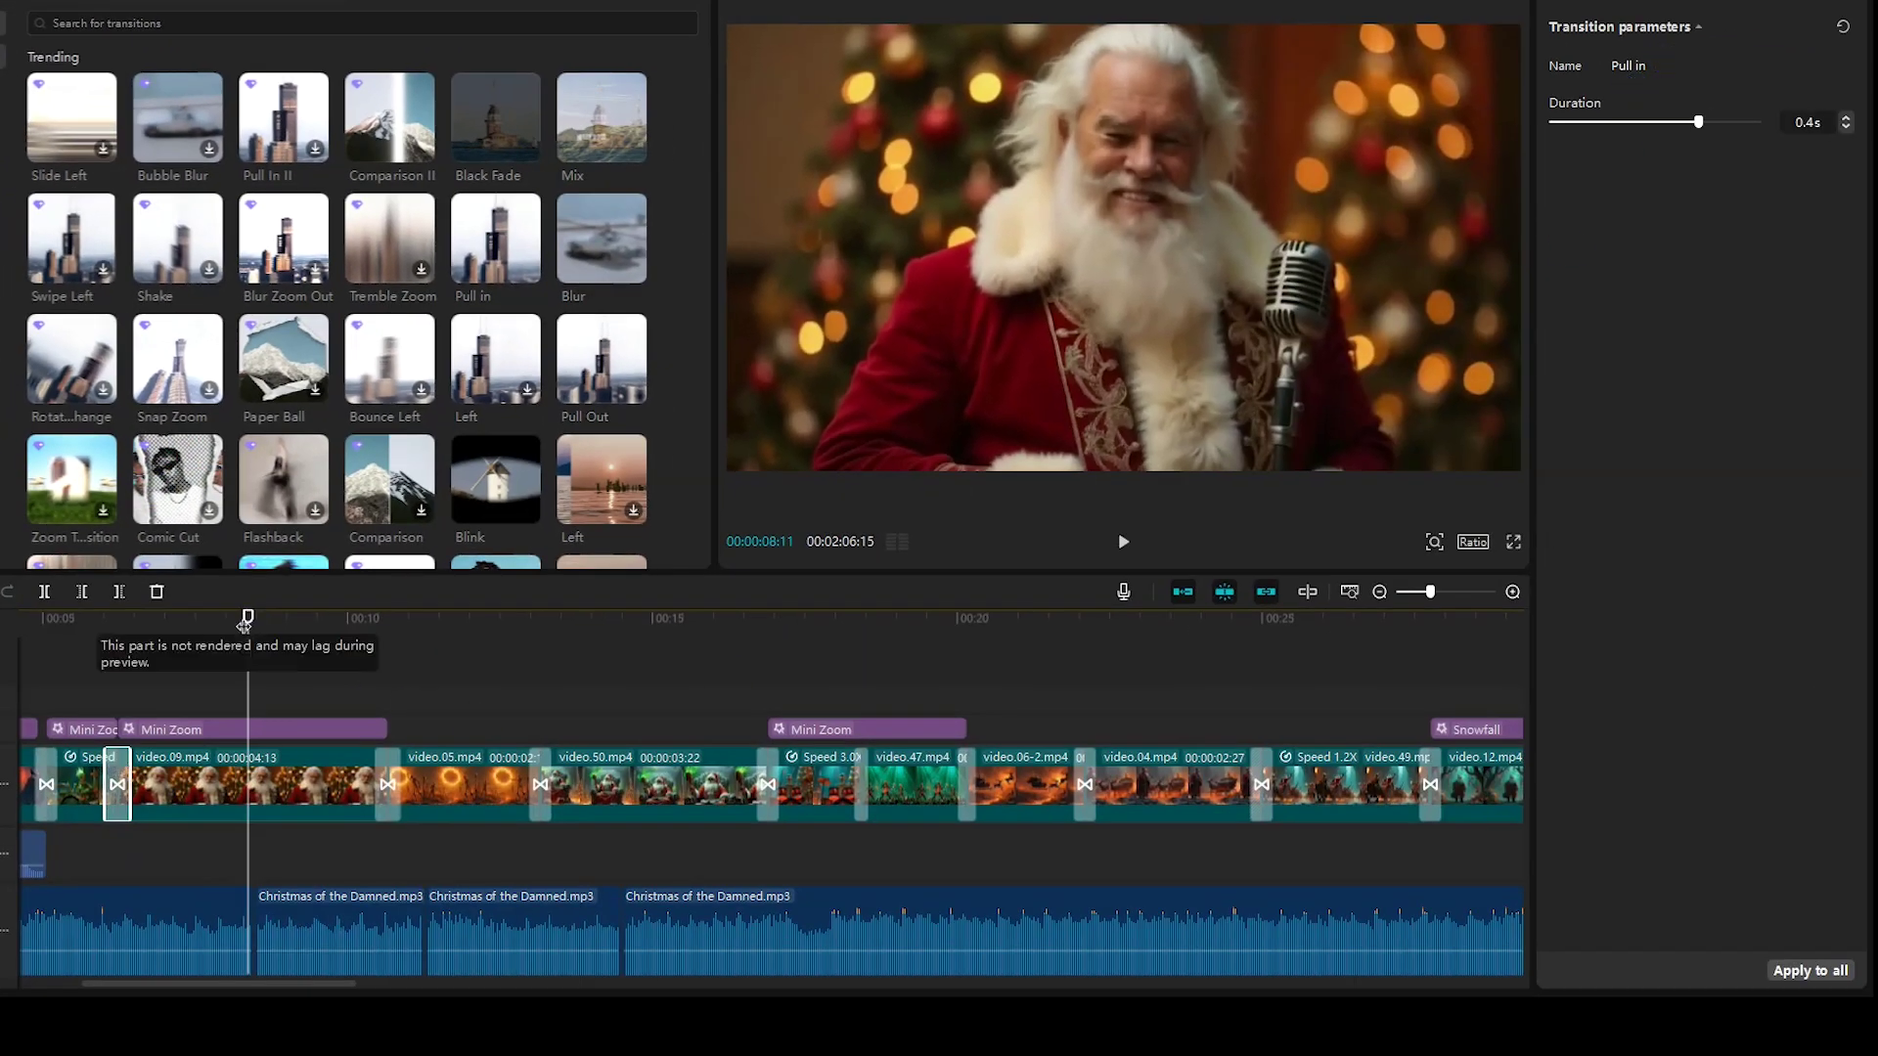
drag(248, 617, 360, 616)
click(389, 783)
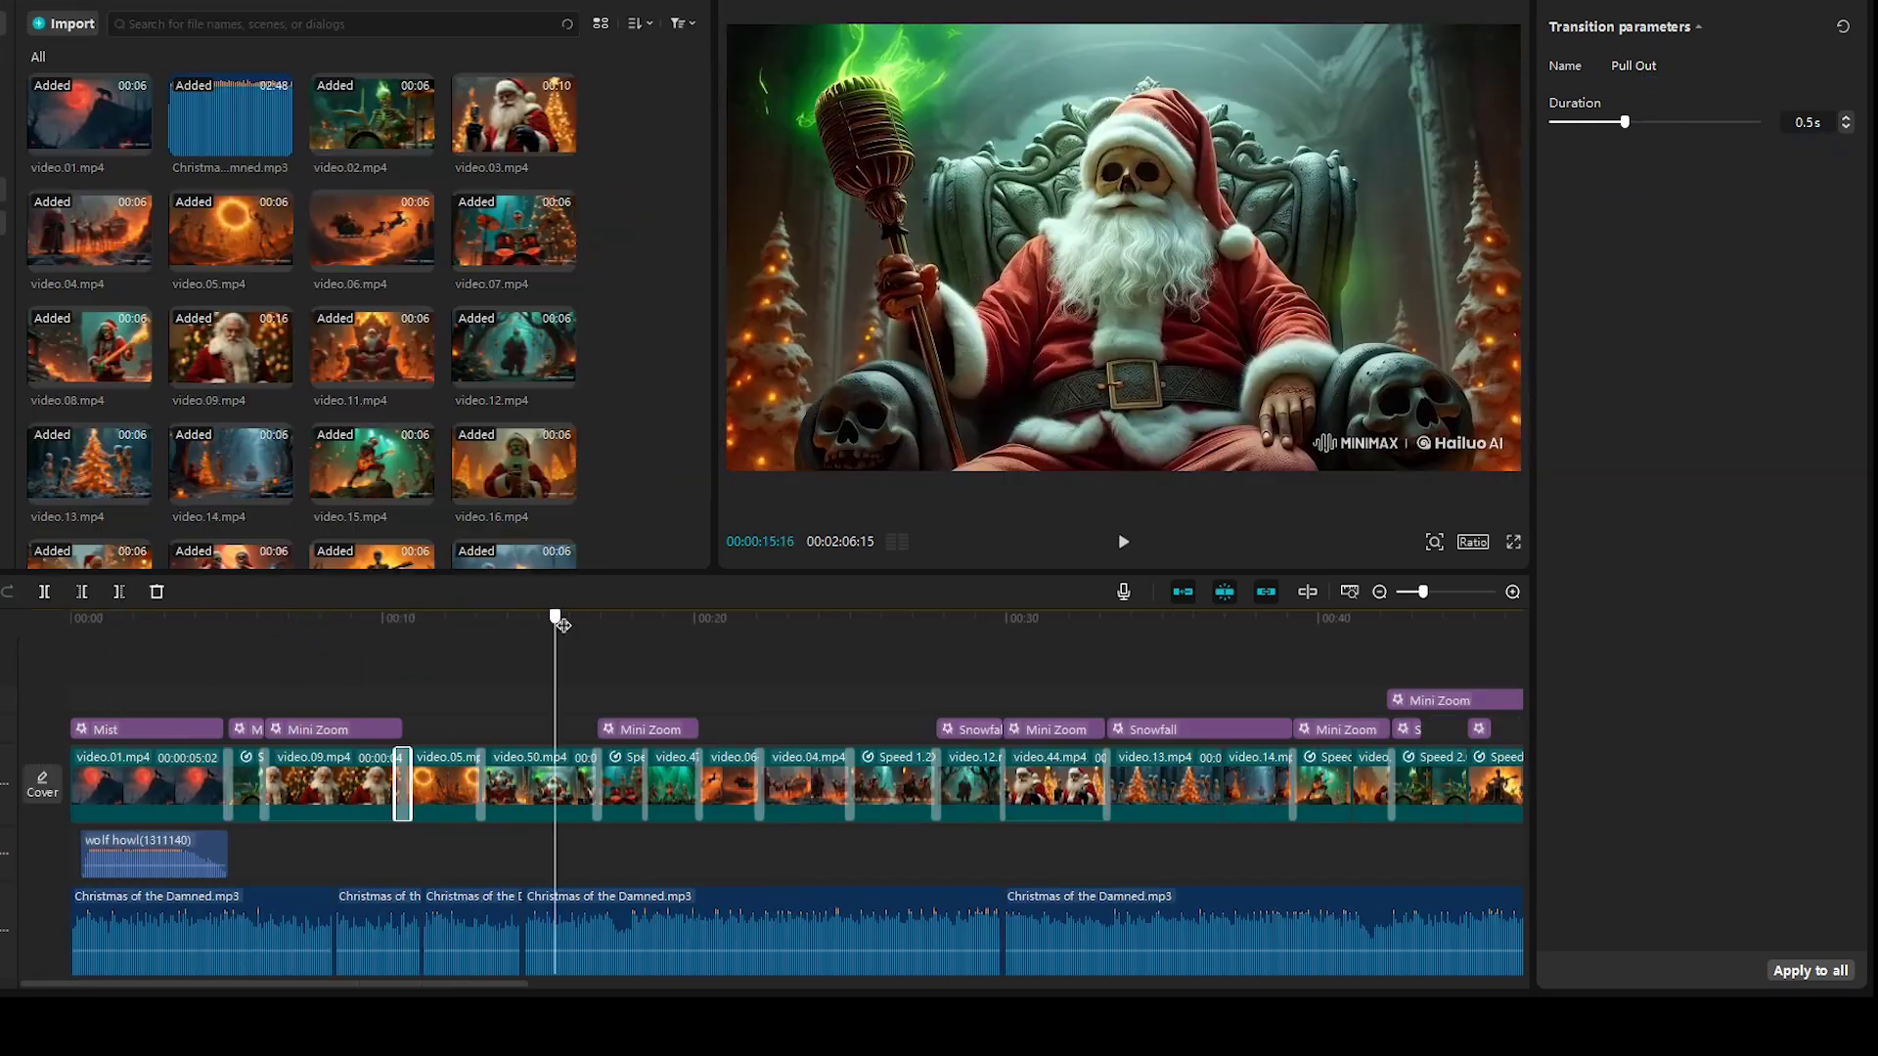
drag(557, 618, 578, 622)
click(1115, 543)
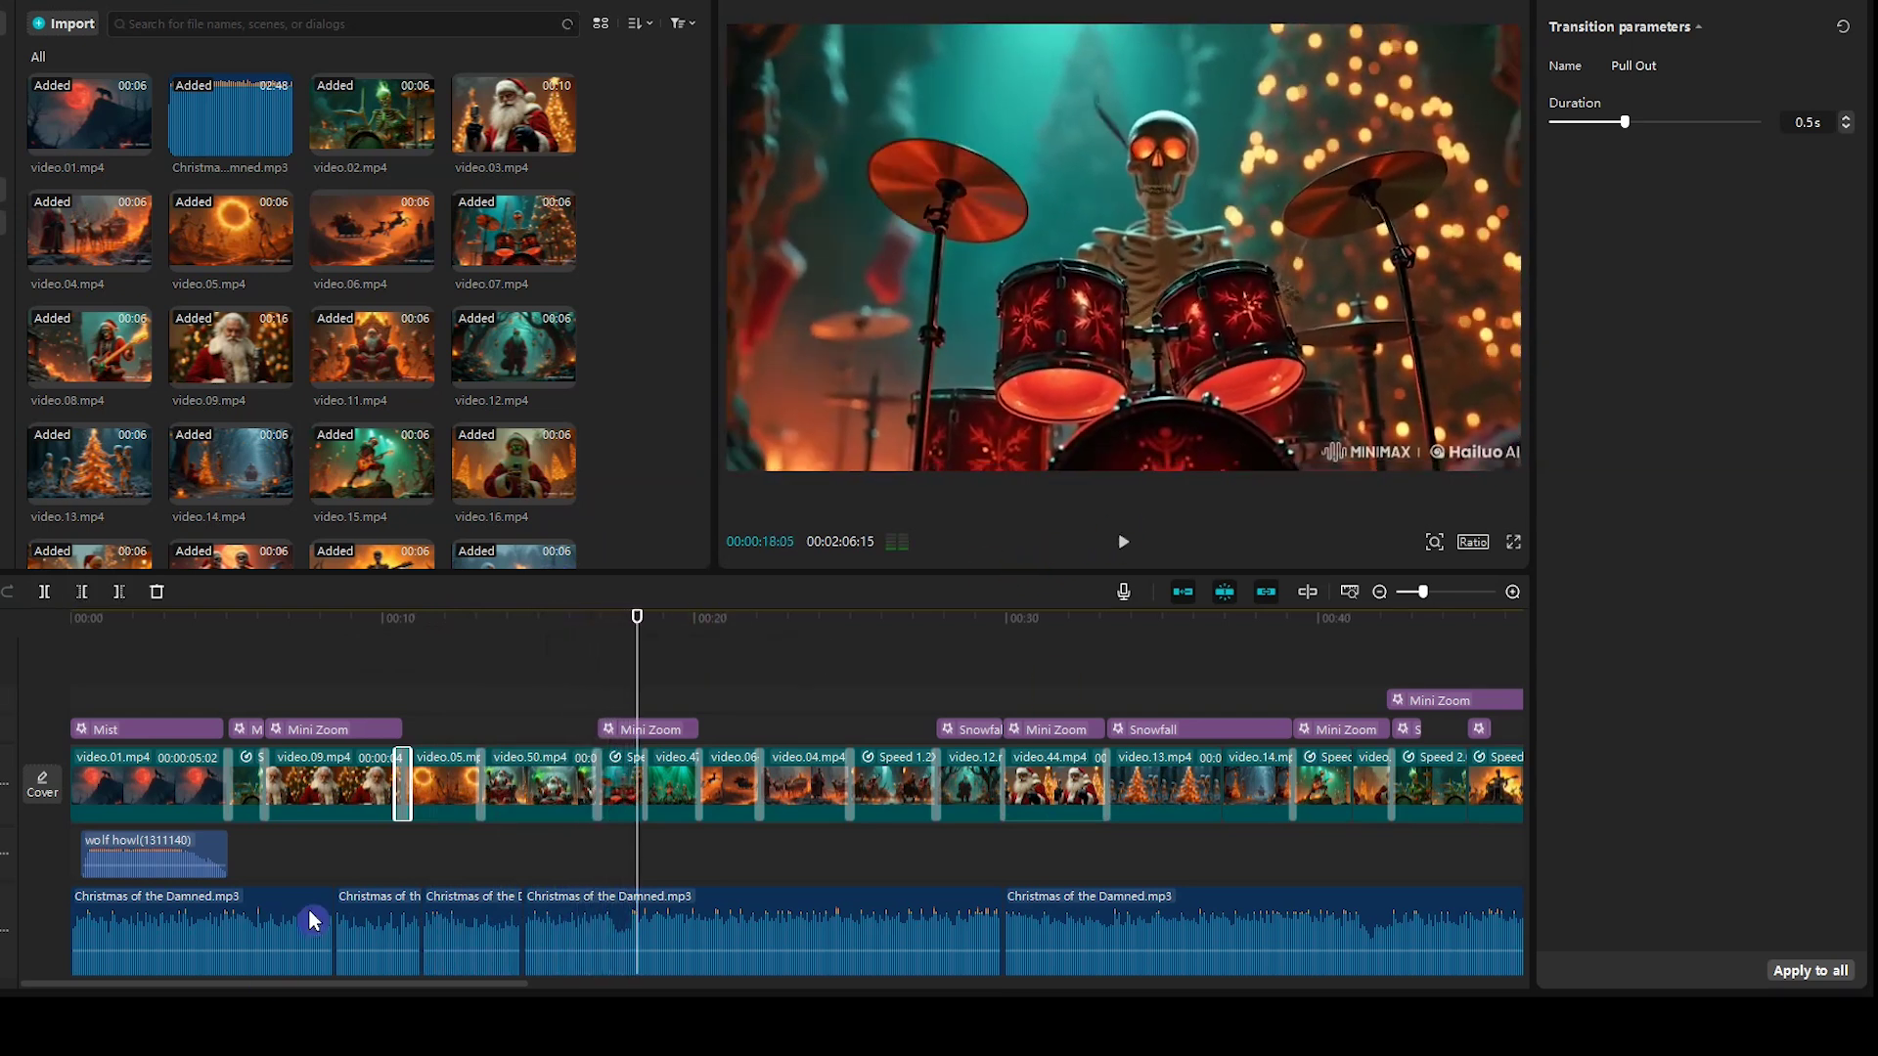
Step: Check the speed settings of the 1.7x clip and the following 2.0x clip
drag(644, 653, 966, 652)
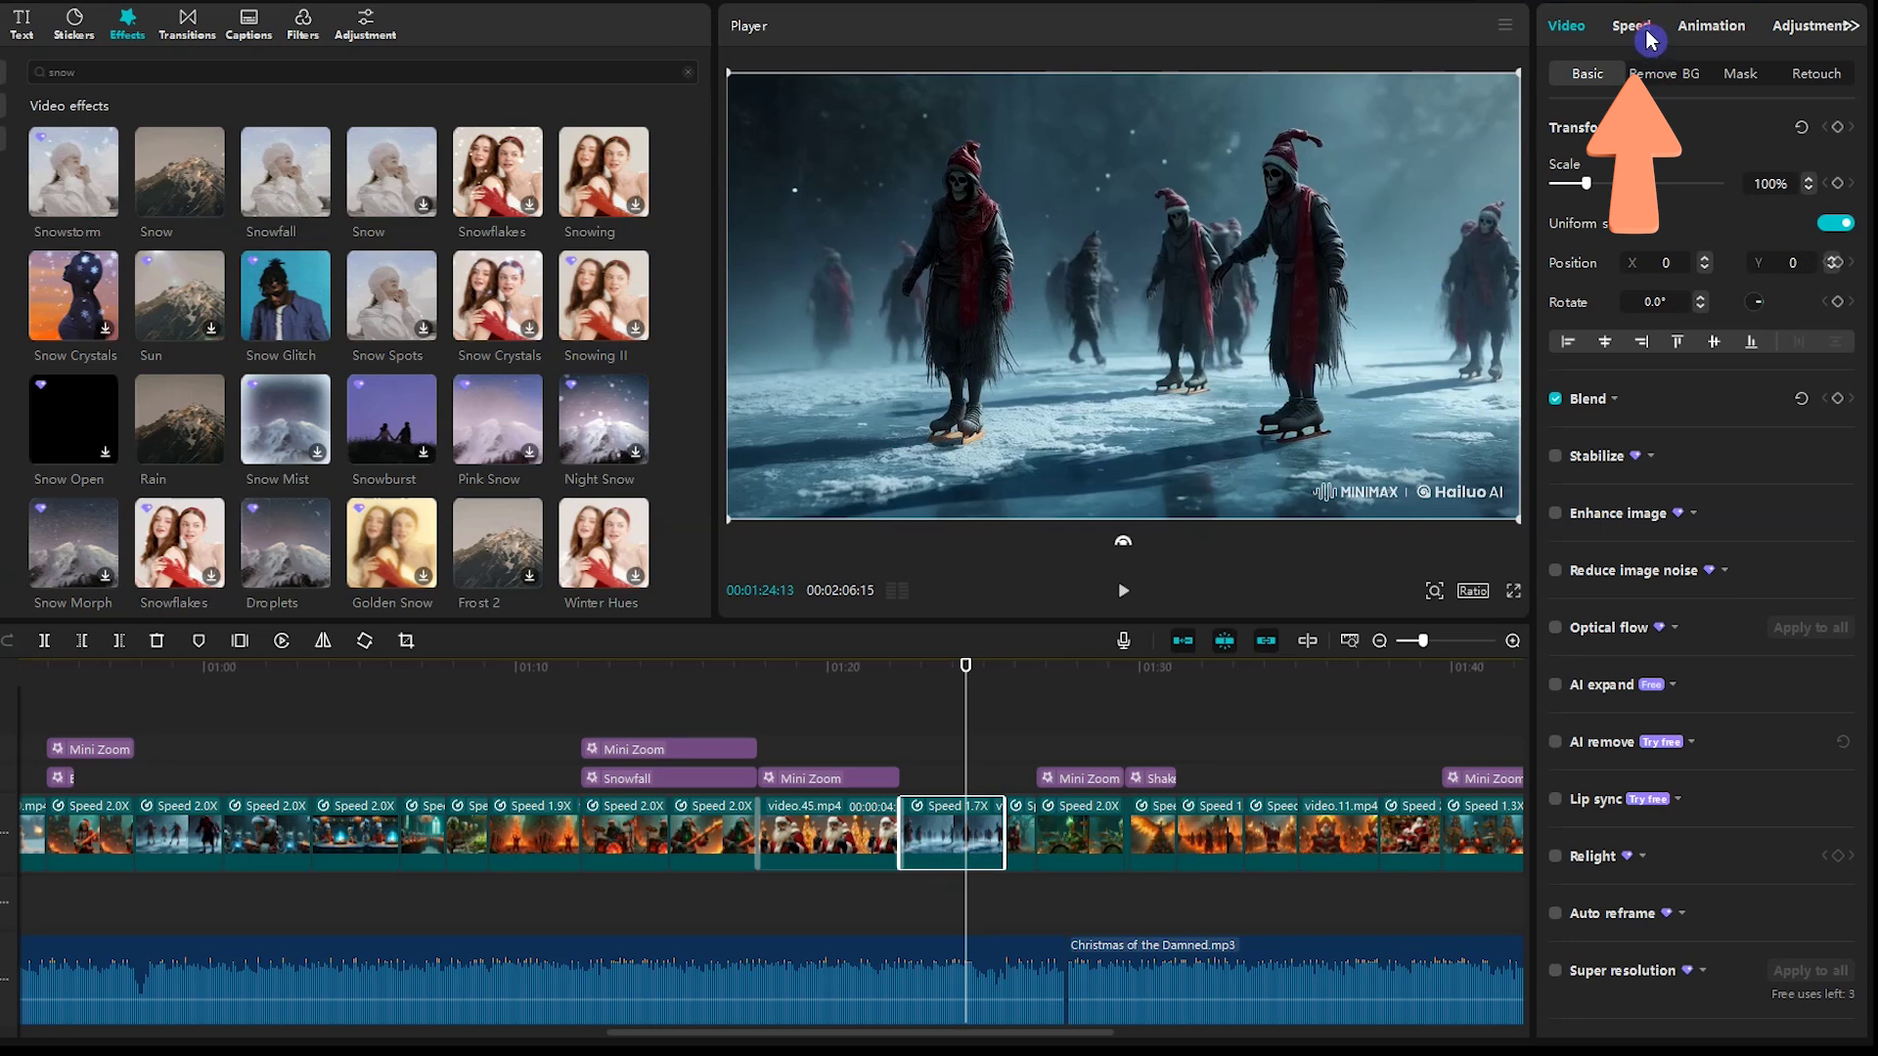
click(1650, 39)
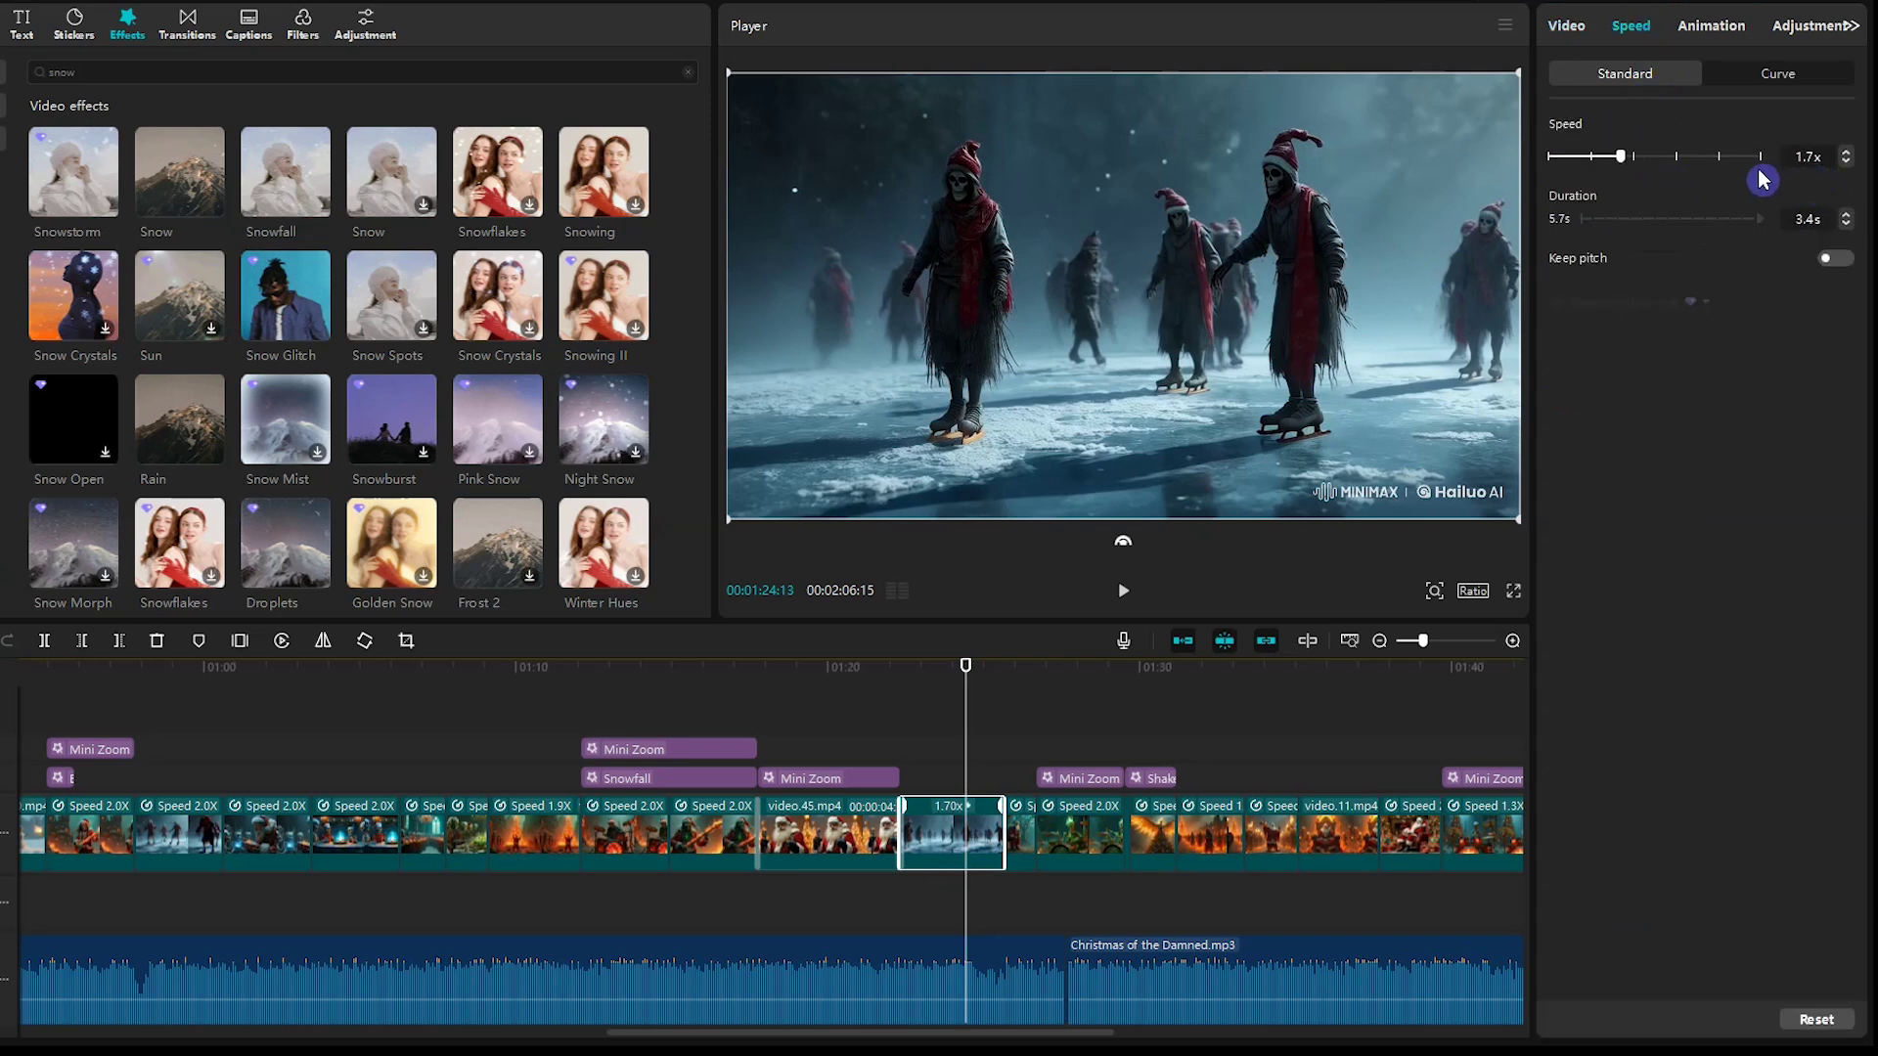
click(1023, 839)
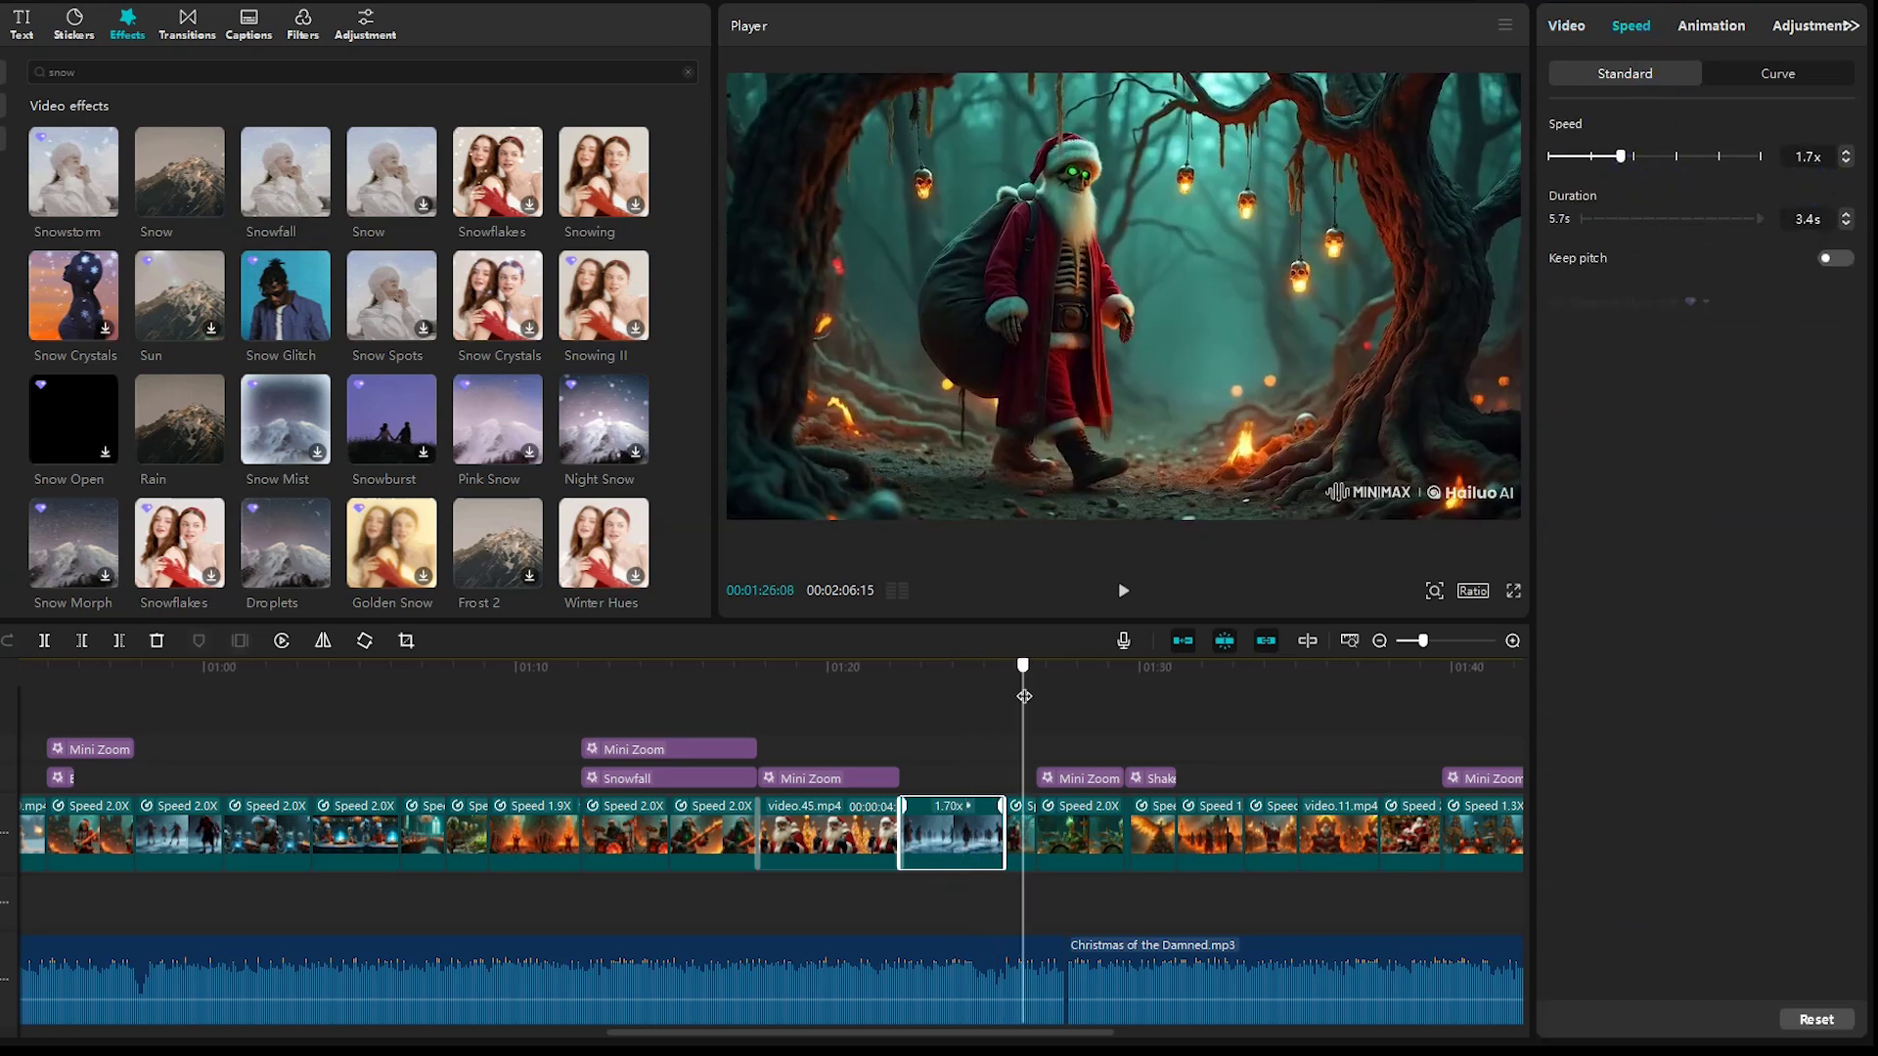
click(1018, 841)
drag(1086, 812, 31, 996)
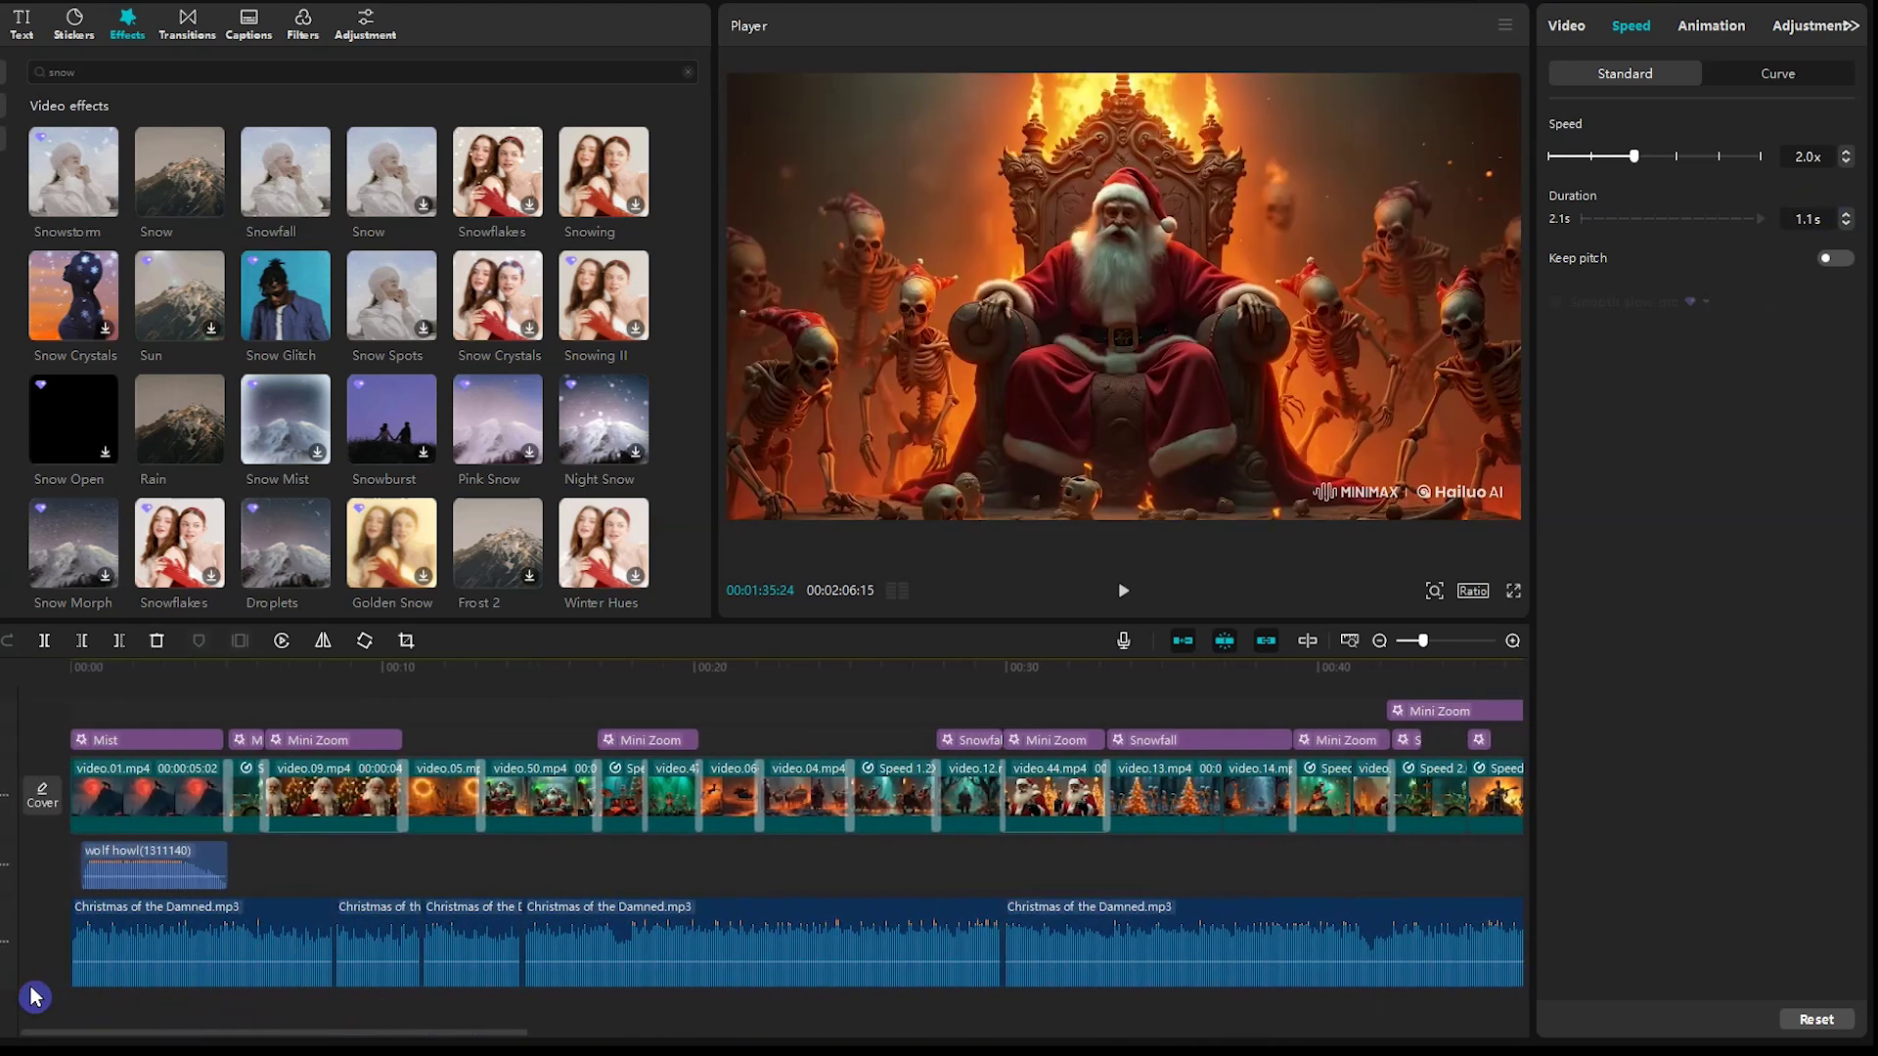